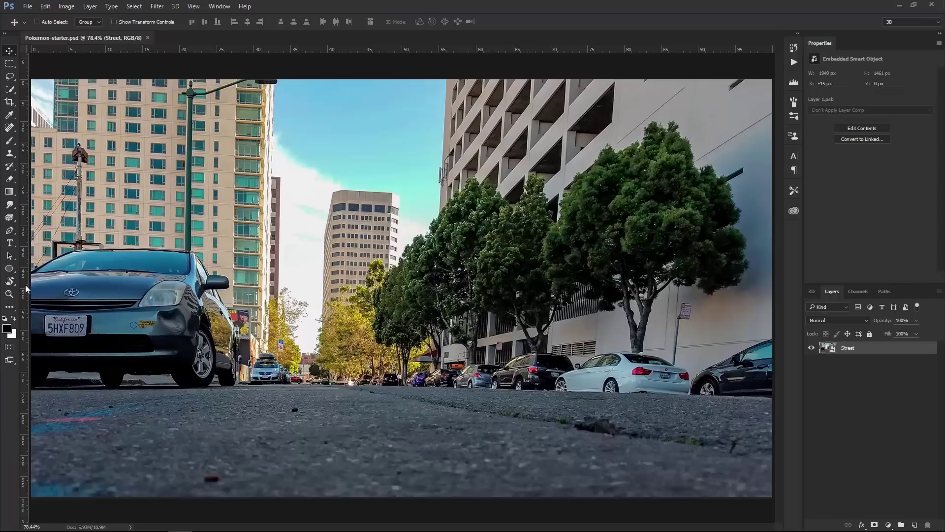
Place a vertical and a horizontal guide through the canvas centre and draw a black circle of about 722 px centred on their intersection
left_click_drag(31, 286, 402, 290)
left_click_drag(405, 49, 414, 290)
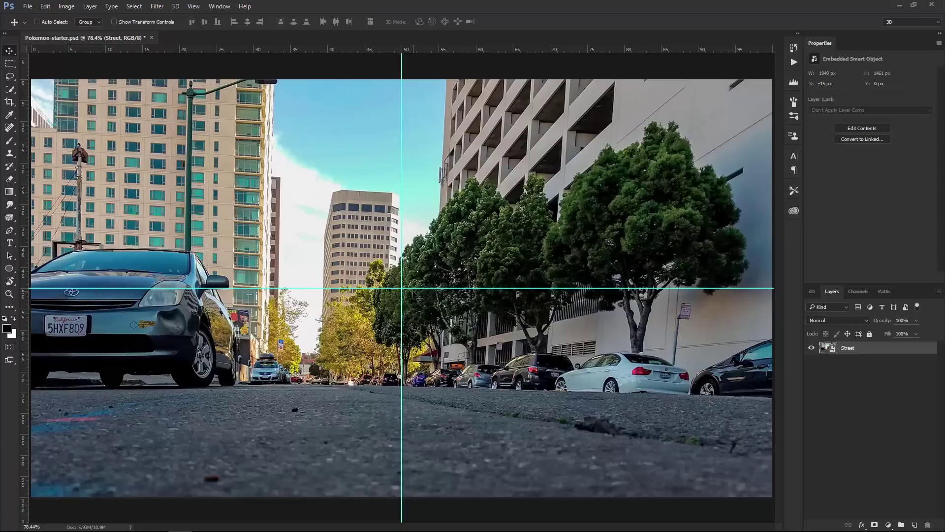
left_click(9, 269)
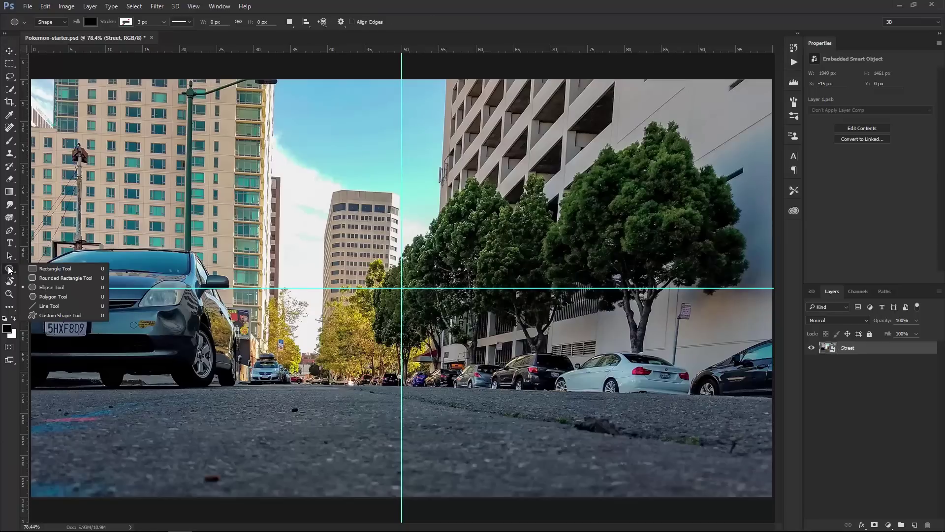
left_click(58, 287)
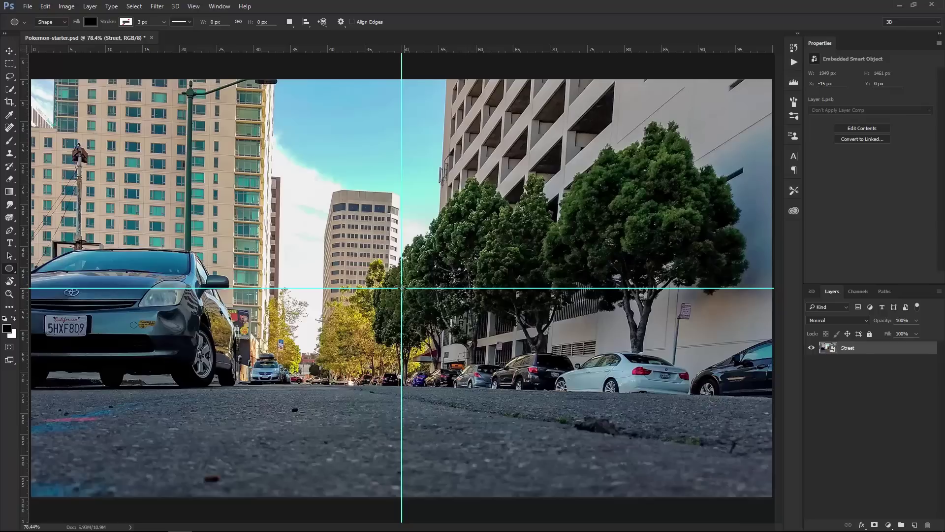
left_click_drag(402, 288, 542, 443)
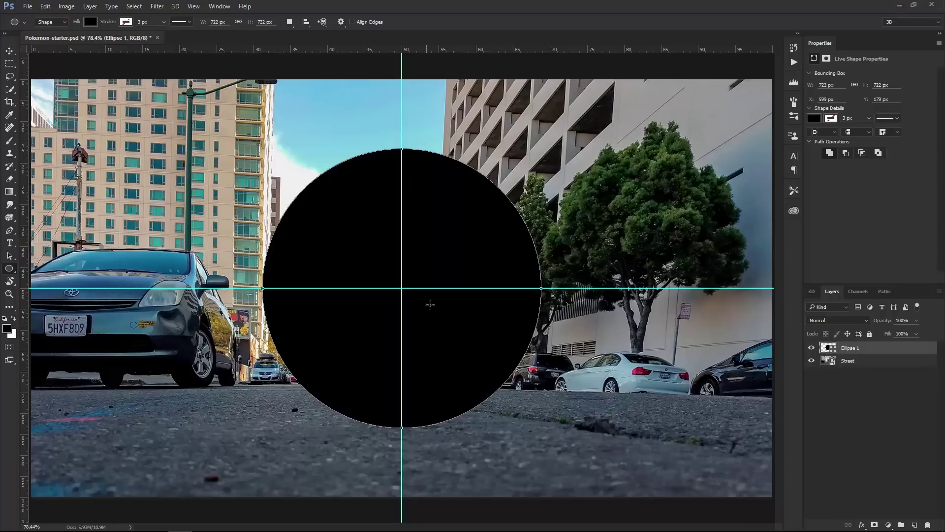
Delete the circle's left anchor point, accepting the conversion of the live shape into a regular path
left_click(9, 230)
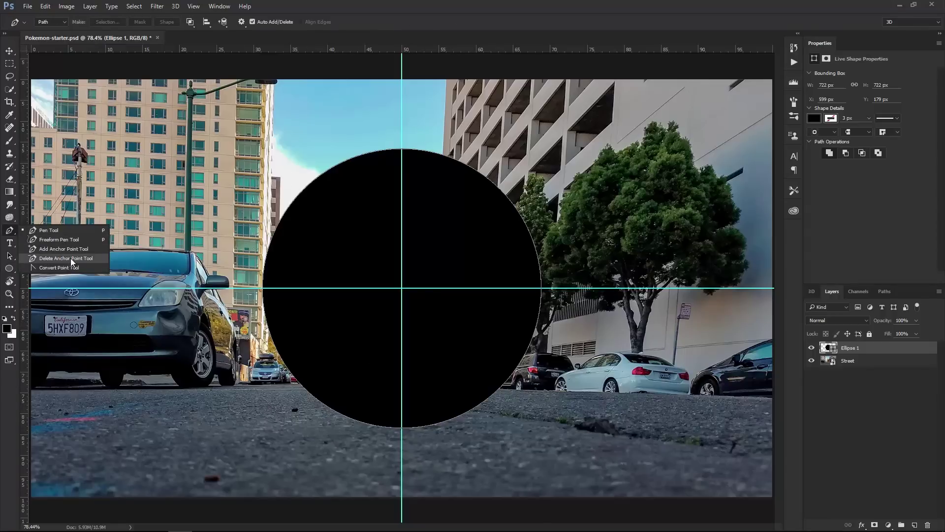
left_click(70, 258)
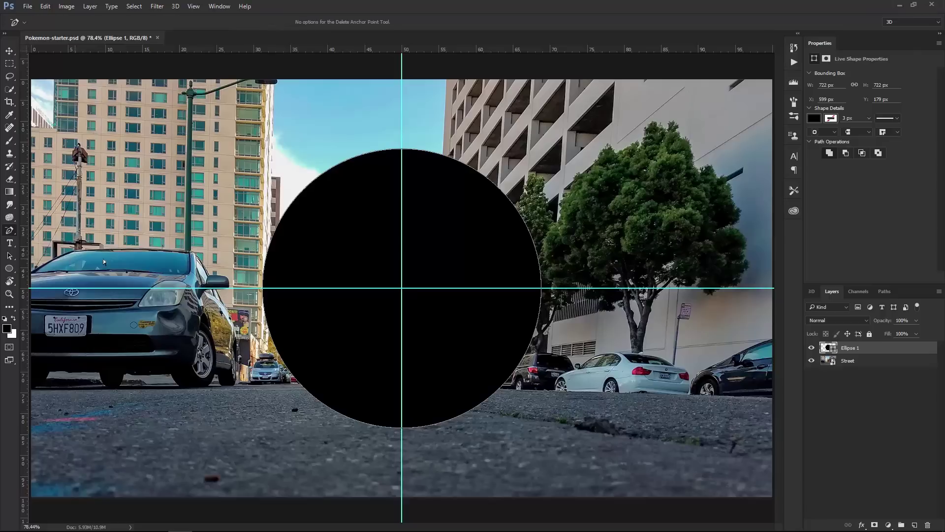
left_click(264, 290)
left_click(264, 289)
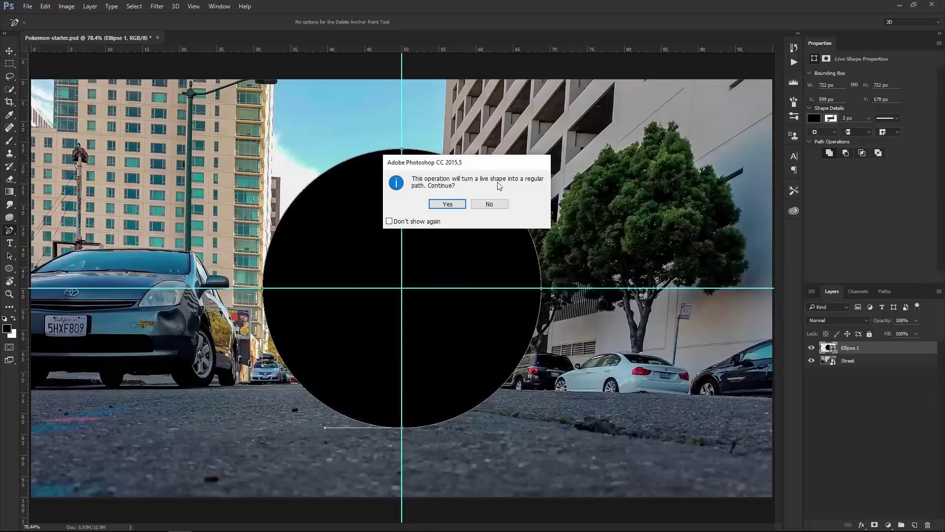
left_click(444, 204)
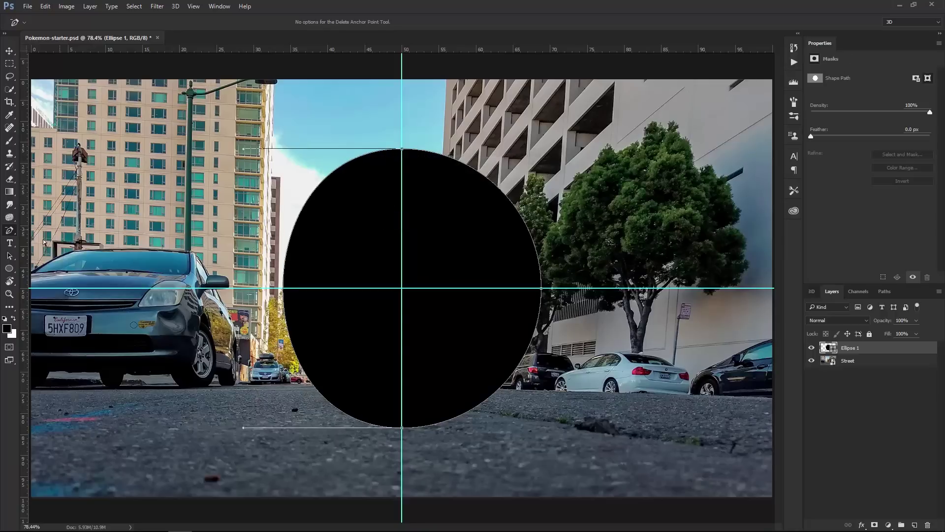
Collapse the left handles of the shape's top and bottom anchor points to form a right half circle, and hide the guides
left_click(15, 258)
left_click(54, 256)
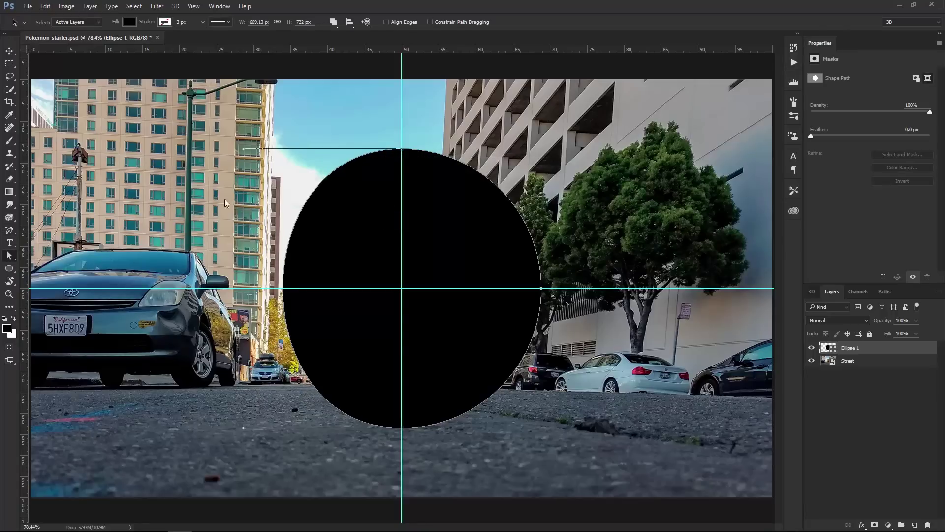
left_click(403, 151)
left_click_drag(245, 149, 403, 151)
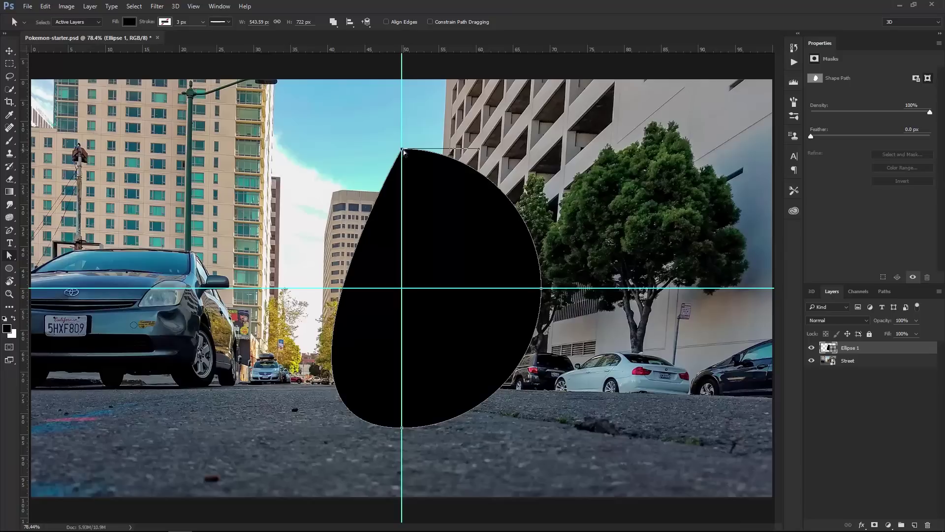
left_click(402, 427)
left_click_drag(243, 428, 402, 428)
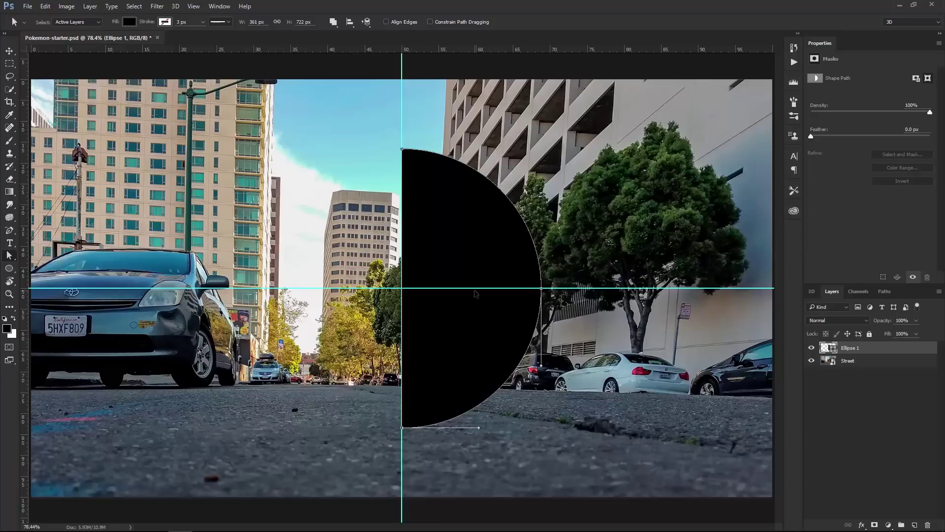
key("ctrl+semicolon")
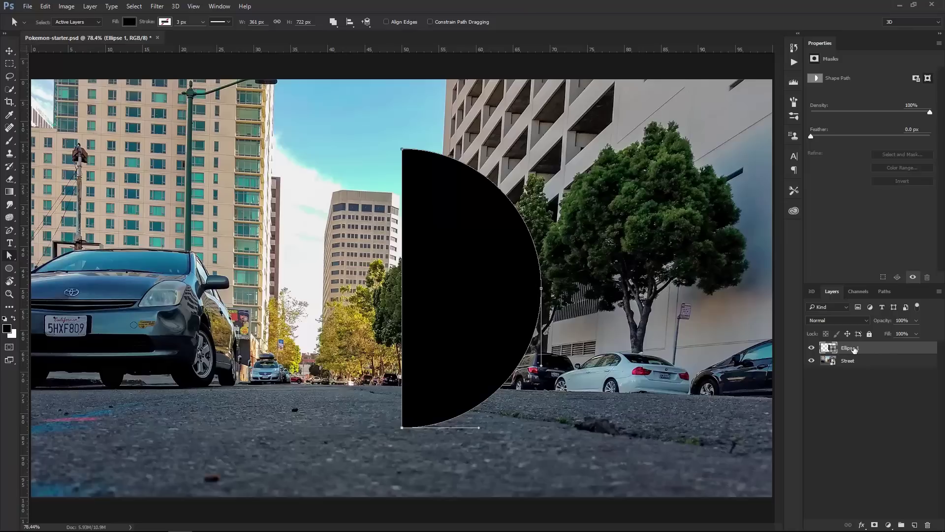
Create a 3D extrusion from the half-circle layer and save the document
left_click(176, 9)
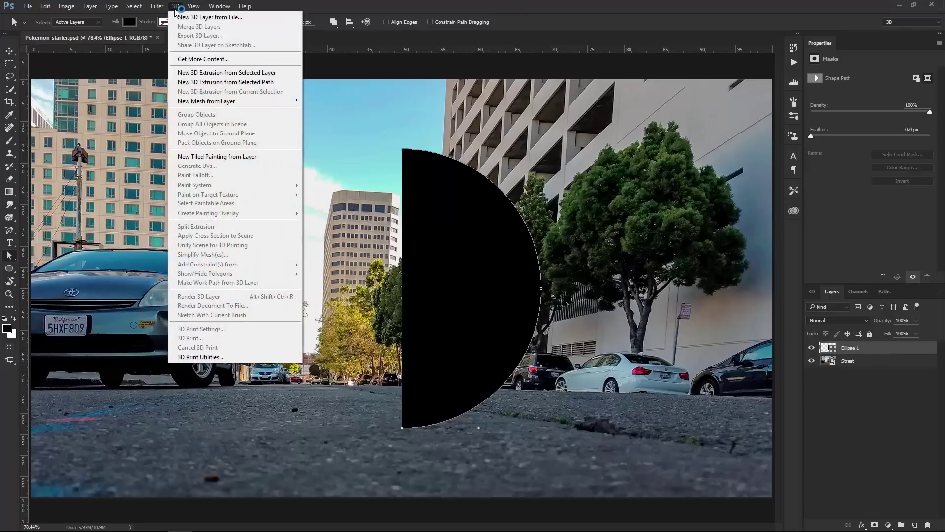
left_click(240, 72)
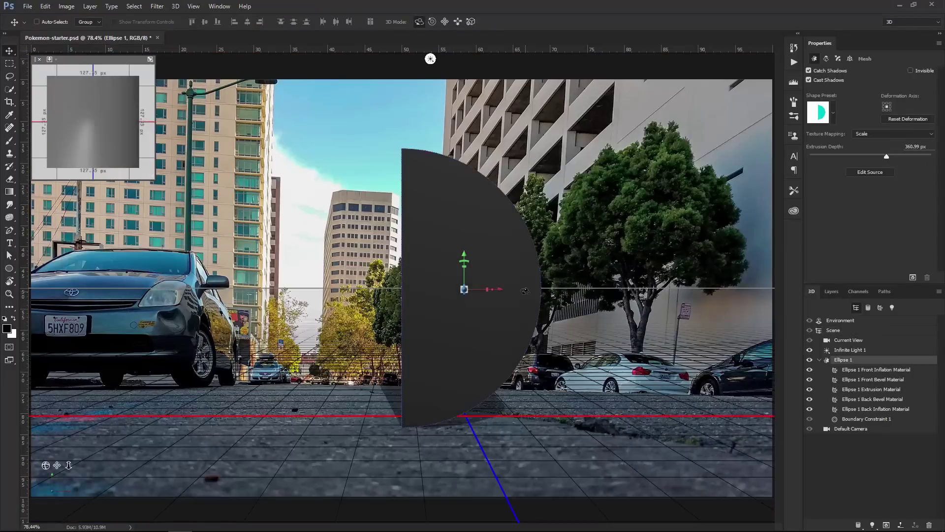
mouse_move(45, 464)
left_mouse_down()
mouse_move(56, 475)
mouse_move(59, 468)
left_mouse_up()
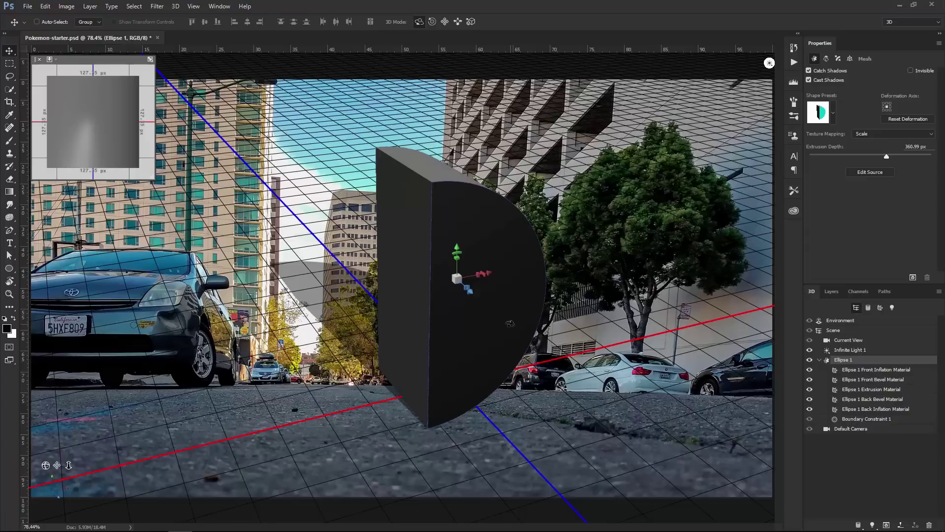
key("ctrl+s")
Bend the extruded half circle by a horizontal angle of 180° and set its extrusion depth to 0 px
left_click(826, 60)
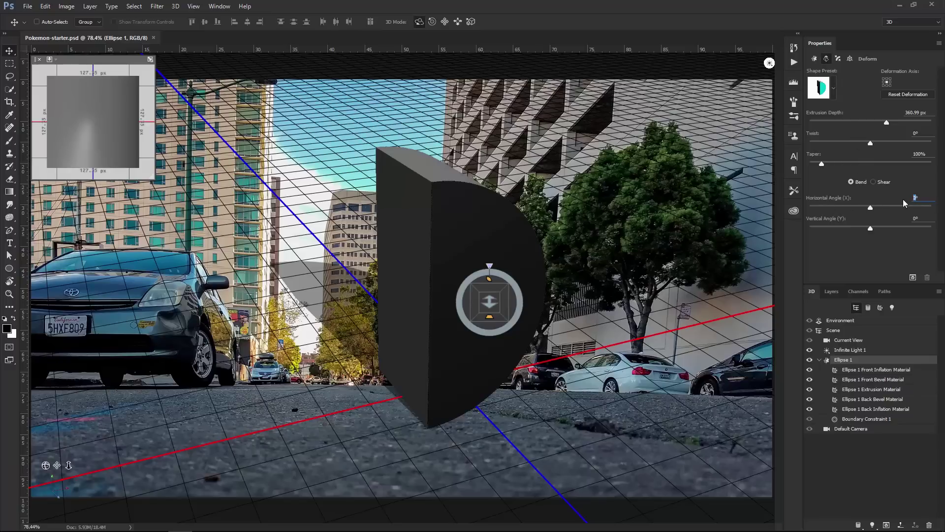
type("180")
key("Return")
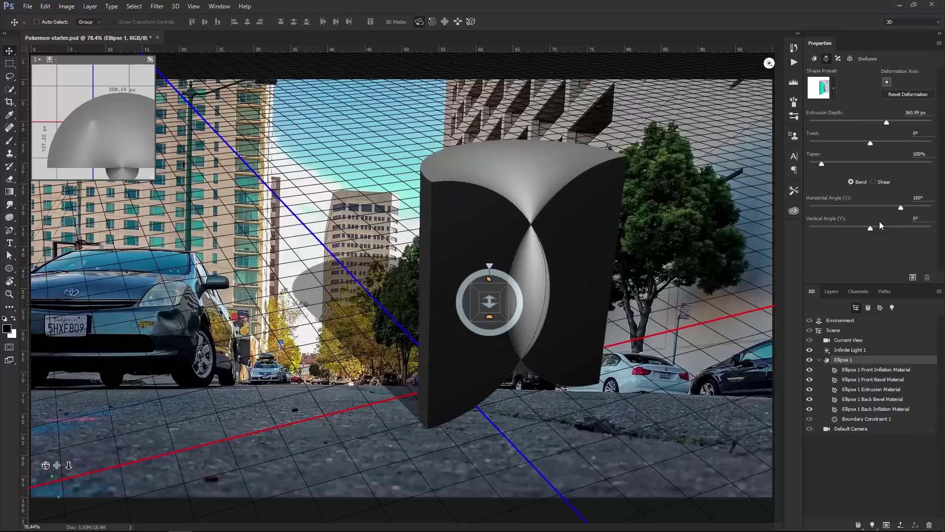
left_click(815, 58)
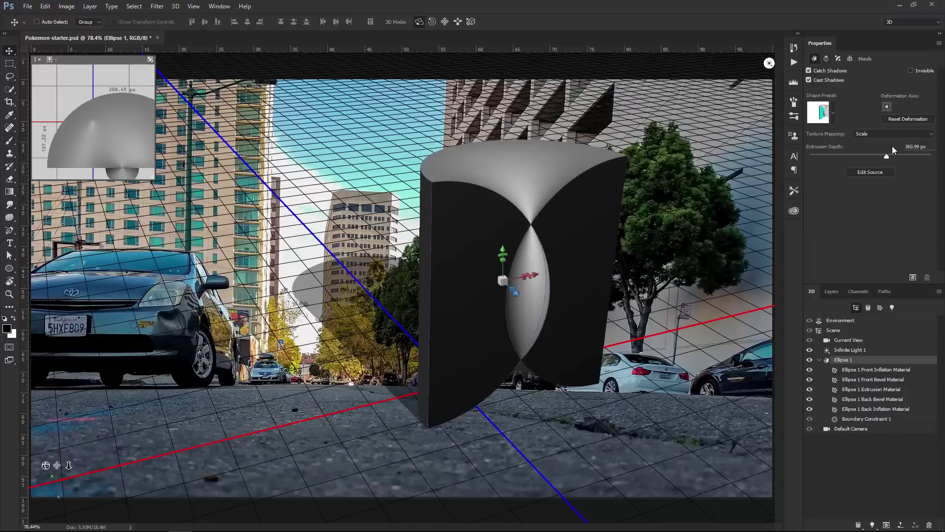
type("0")
key("Return")
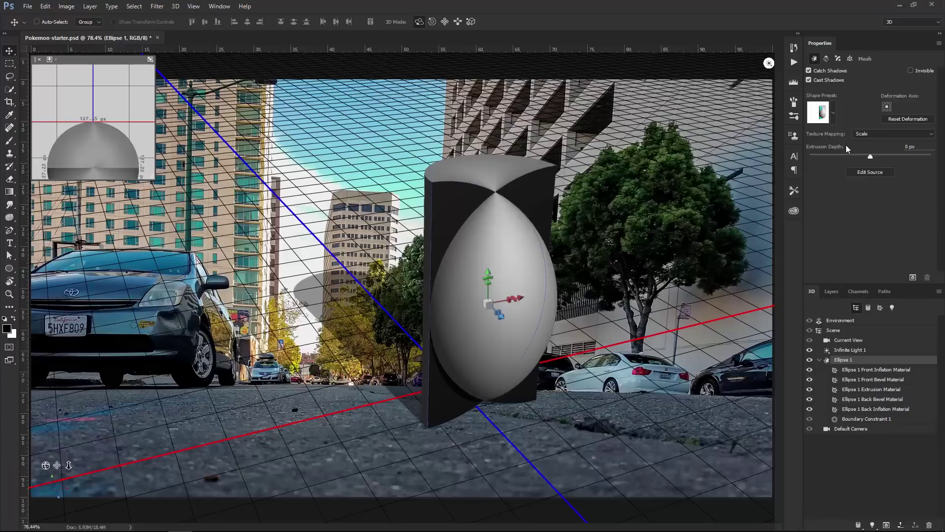
Move the mesh's deformation axis to its left edge to form a rounded half sphere, and set the 3D camera to the Front view
left_click(826, 59)
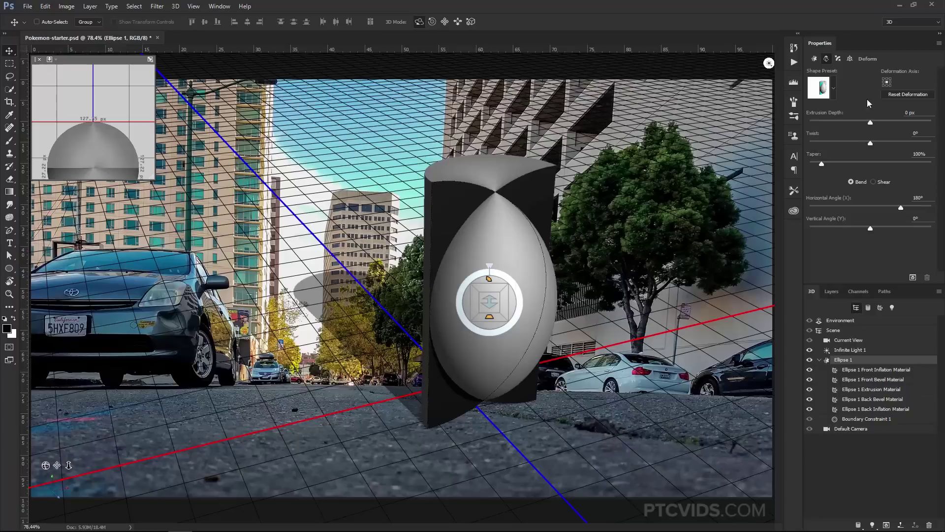
left_click(886, 83)
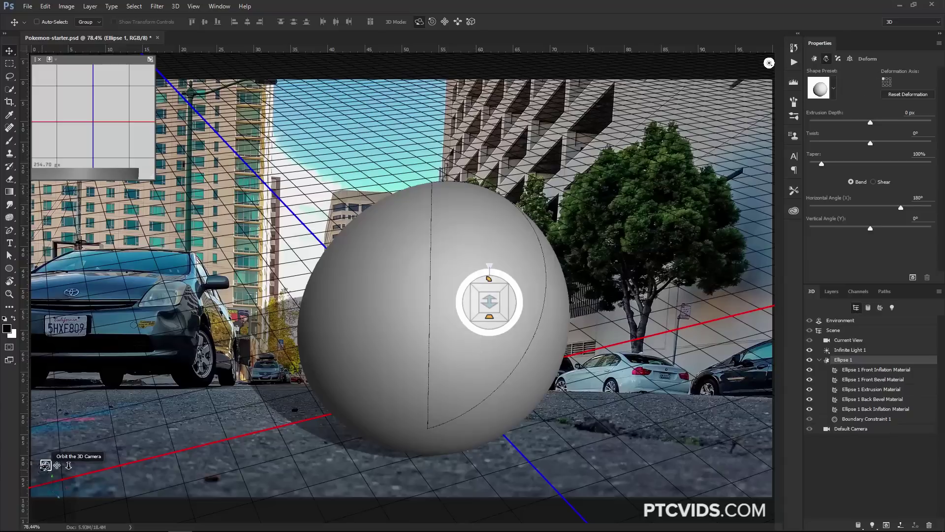
left_click_drag(46, 465, 79, 448)
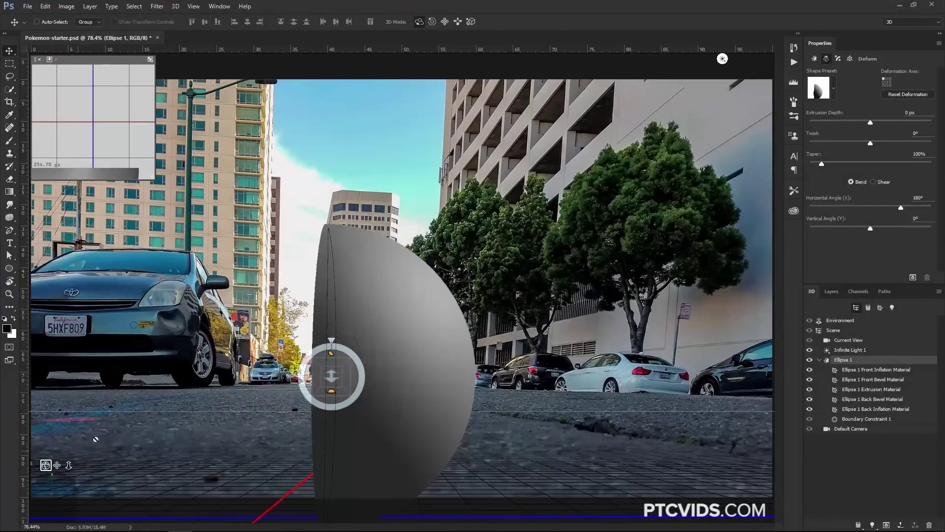
left_click(849, 340)
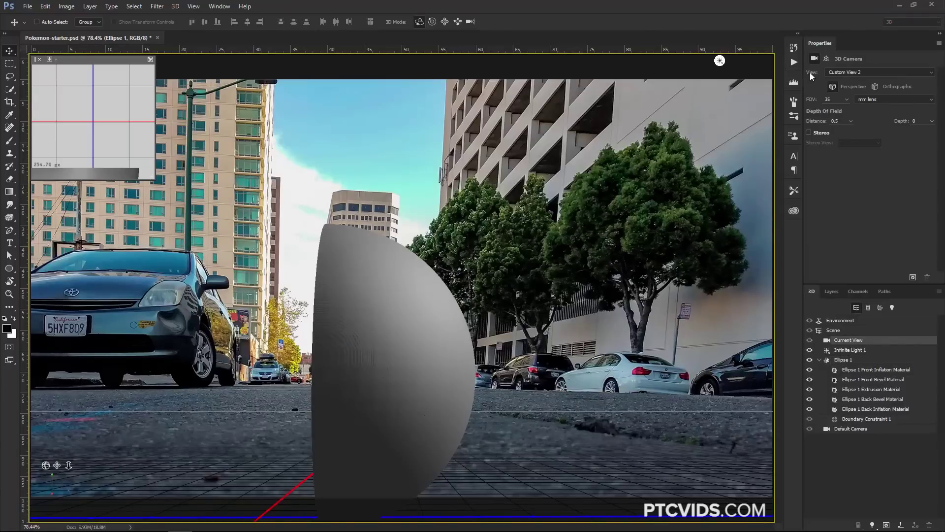
left_click(849, 73)
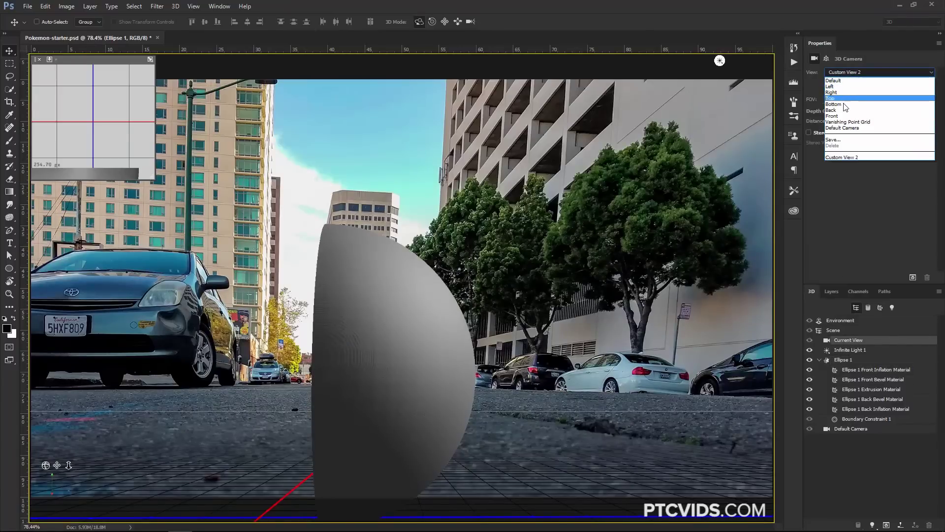
left_click(846, 116)
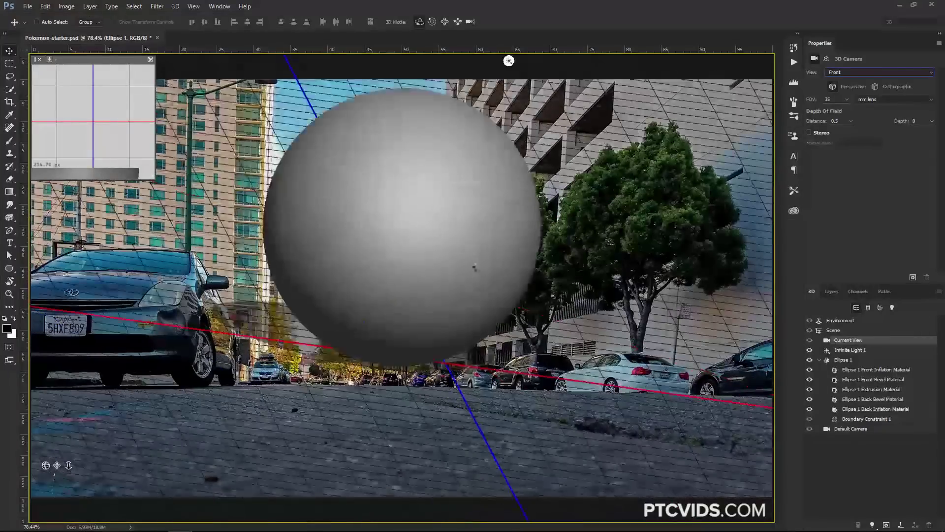
Set the half sphere's X rotation to 90° and raise it to a Y position of about 533 px
left_click(426, 285)
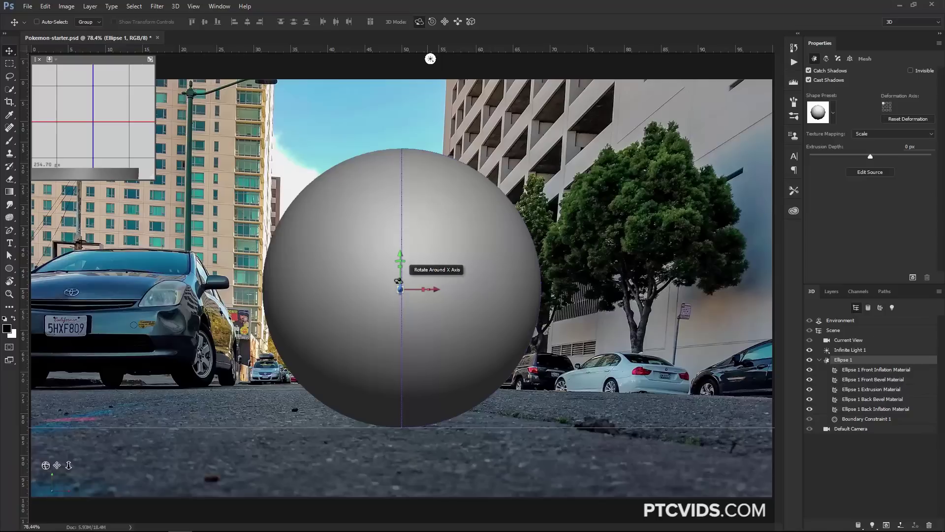
left_click_drag(401, 279, 430, 117)
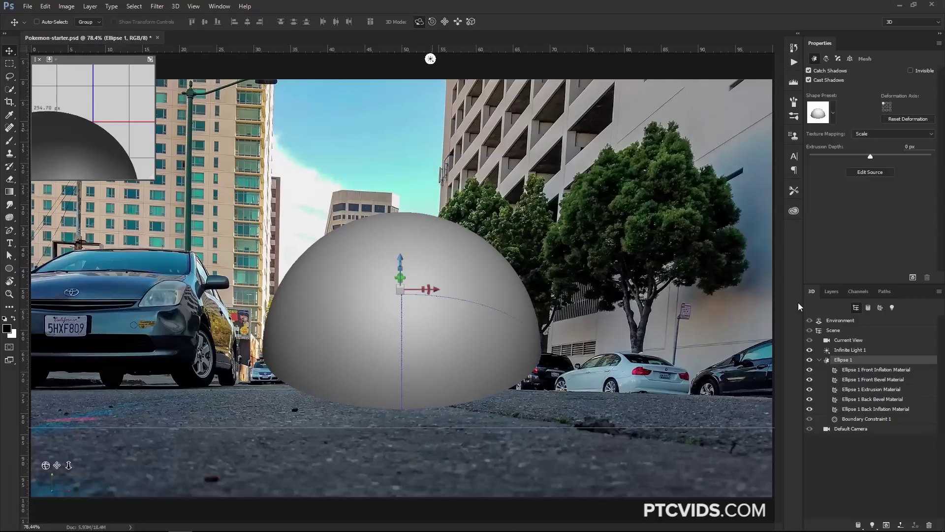
left_click(850, 58)
left_click(869, 101)
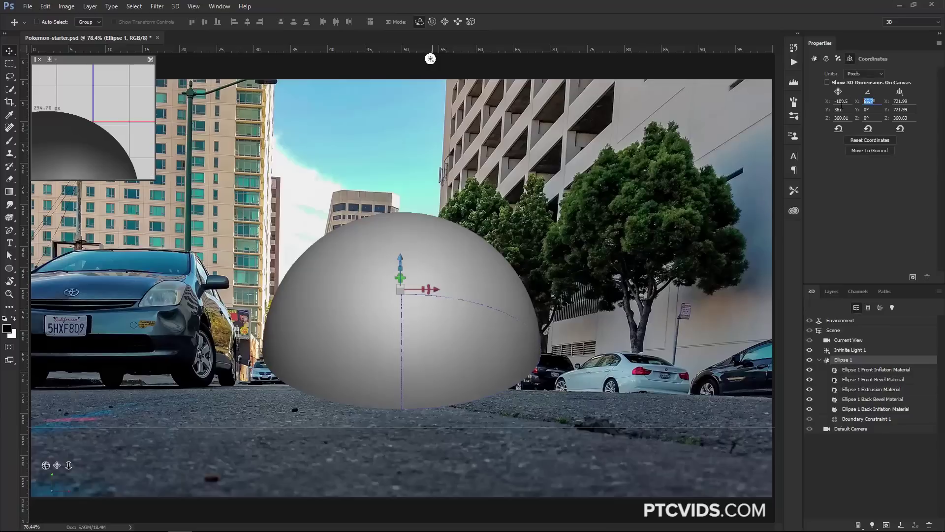
type("90")
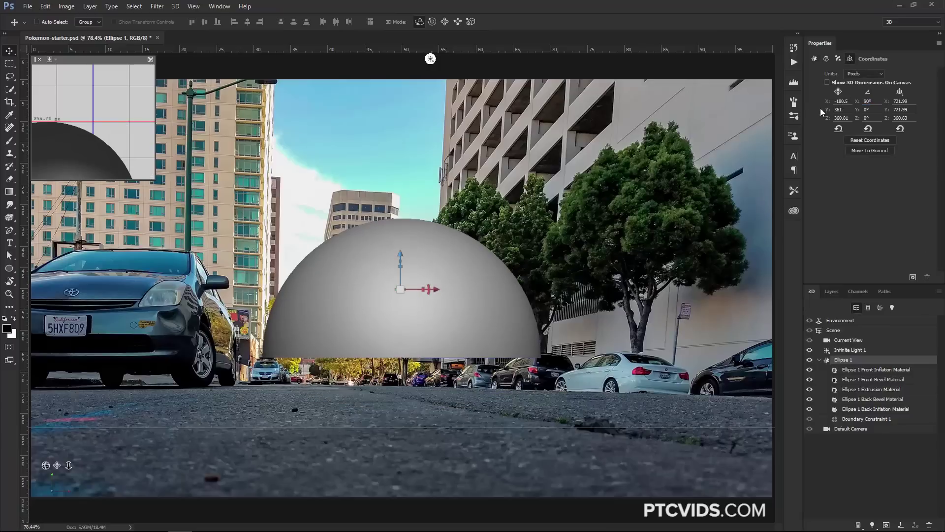
left_click_drag(400, 251, 394, 188)
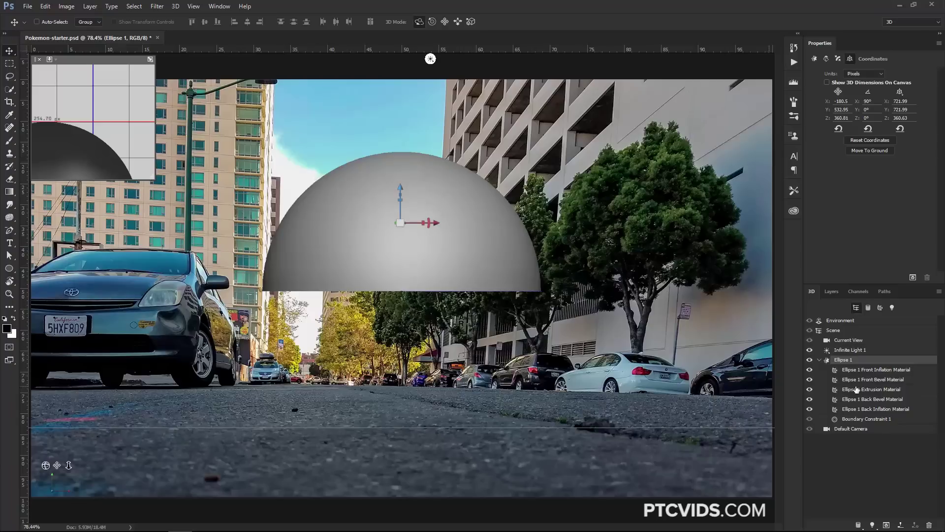
Aim Infinite Light 1 down onto the dome from above, with rotation angles of about X 132°, Y 67° and Z 51.5°
left_click(848, 351)
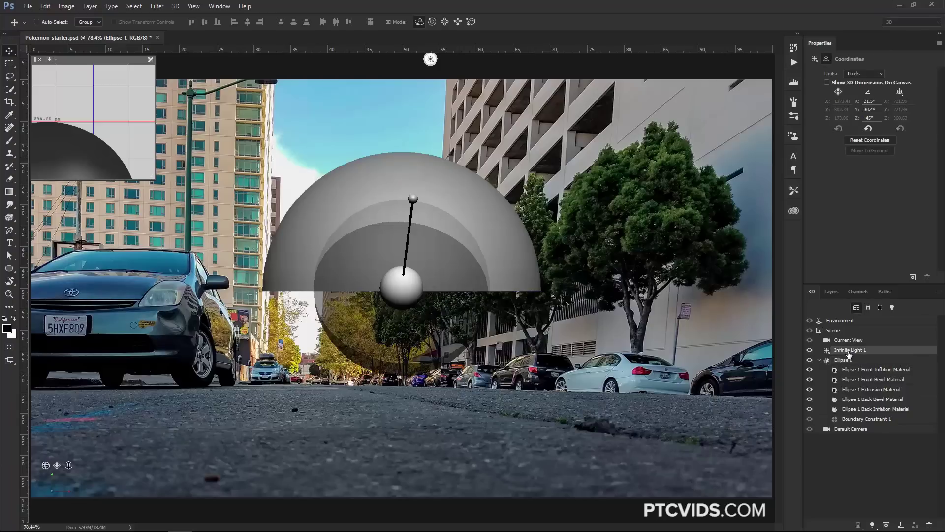
mouse_move(413, 199)
left_mouse_down()
mouse_move(388, 278)
mouse_move(506, 215)
mouse_move(390, 232)
mouse_move(497, 211)
mouse_move(517, 217)
left_mouse_up()
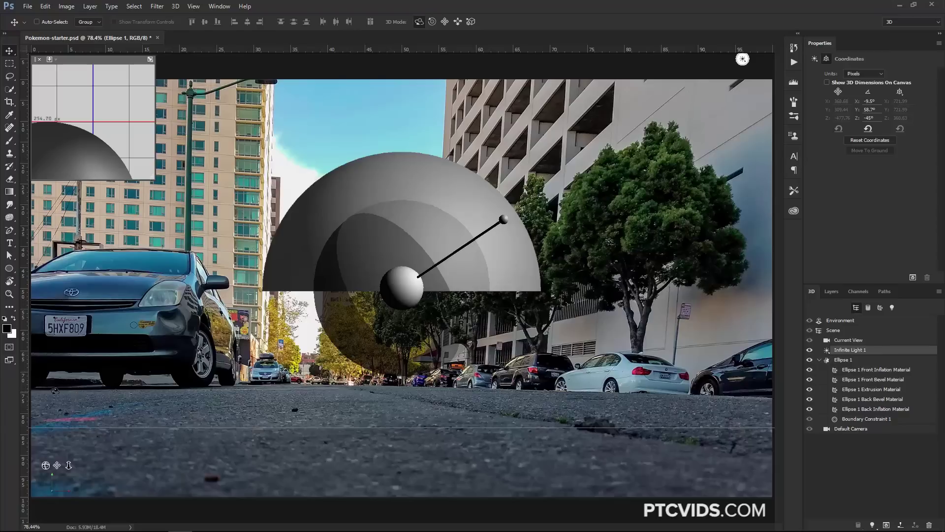
mouse_move(506, 229)
left_mouse_down()
mouse_move(424, 131)
mouse_move(448, 120)
mouse_move(433, 107)
left_mouse_up()
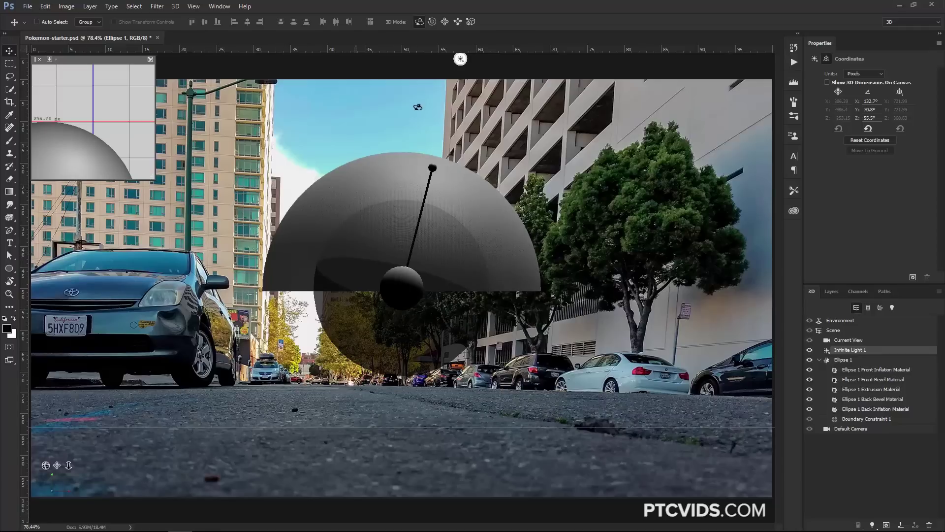
mouse_move(432, 168)
left_mouse_down()
mouse_move(444, 126)
mouse_move(433, 169)
mouse_move(445, 168)
mouse_move(419, 161)
left_mouse_up()
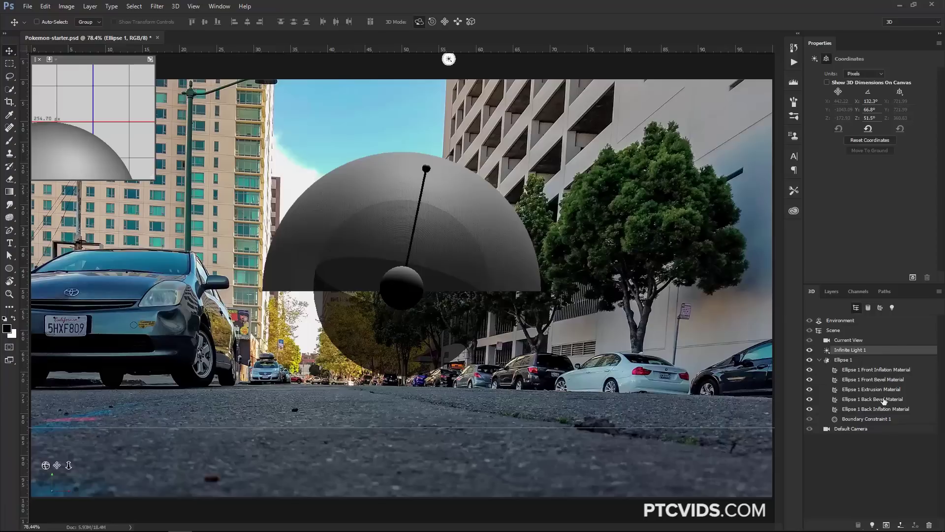
Change the diffuse color of the half sphere's extrusion material to dark red (R 137, G 0, B 0)
left_click(866, 389)
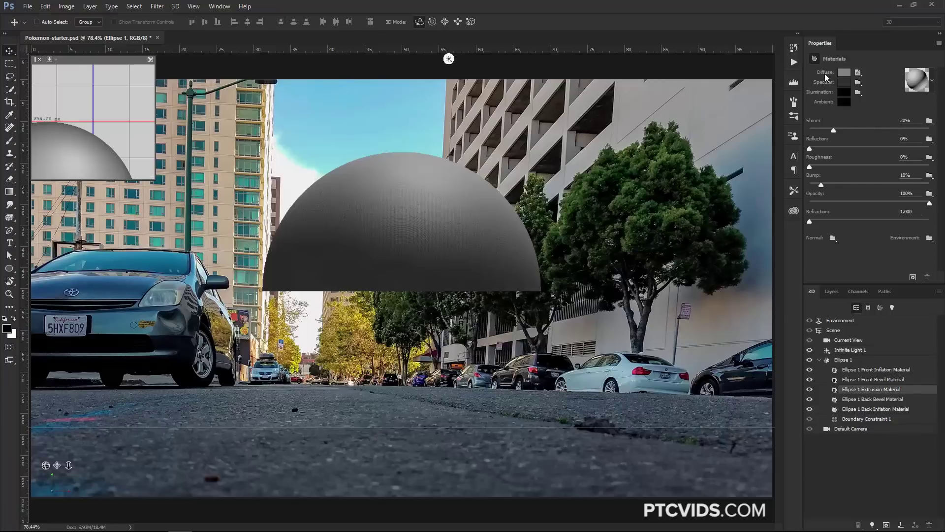
left_click(843, 73)
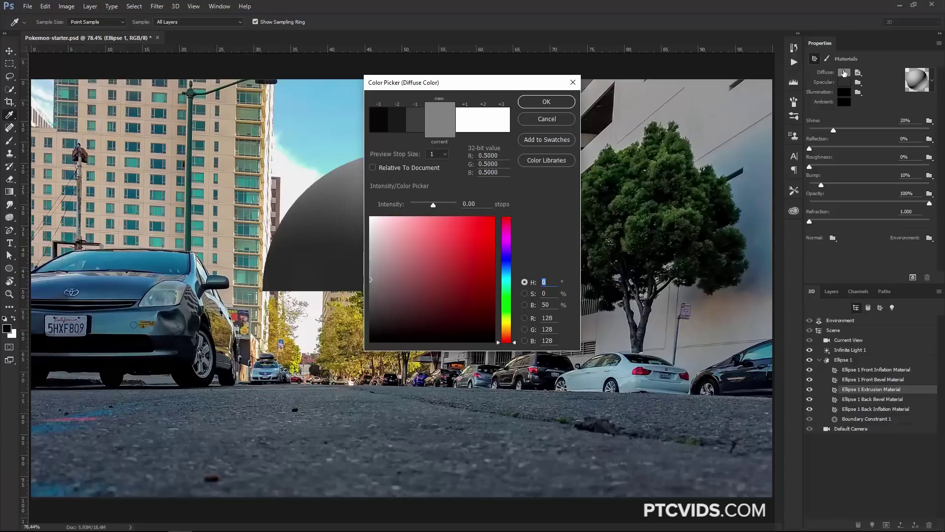
mouse_move(476, 263)
left_mouse_down()
mouse_move(491, 289)
mouse_move(494, 274)
left_mouse_up()
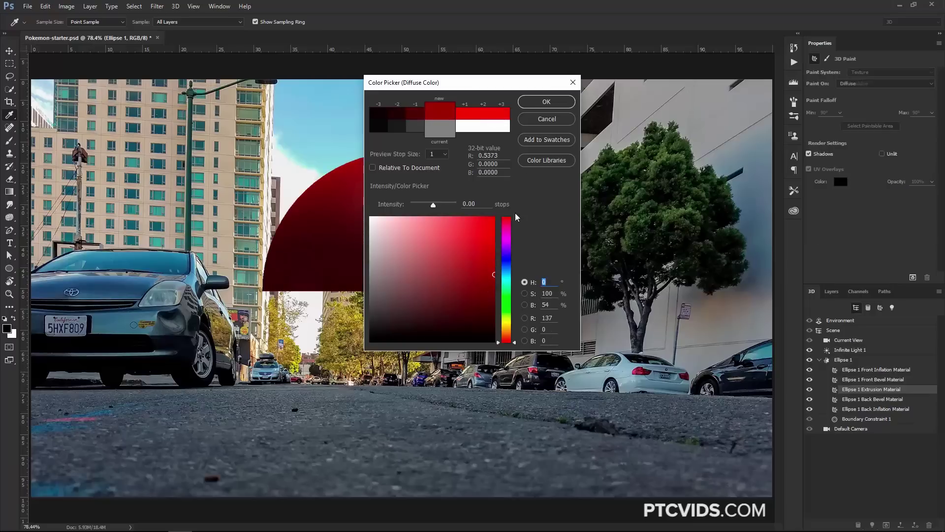
left_click(546, 101)
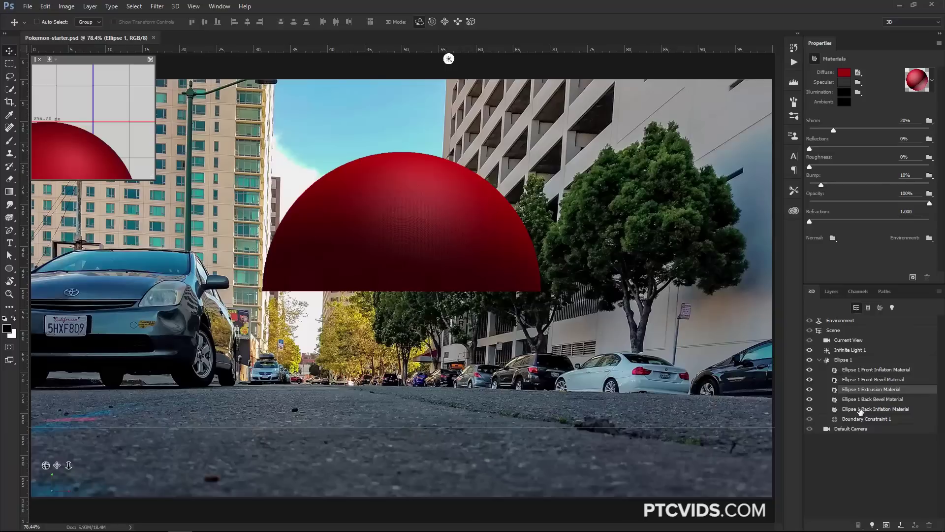
Remove the environment's image-based light texture and create a new white 1920 × 1080 px texture for it
left_click(841, 321)
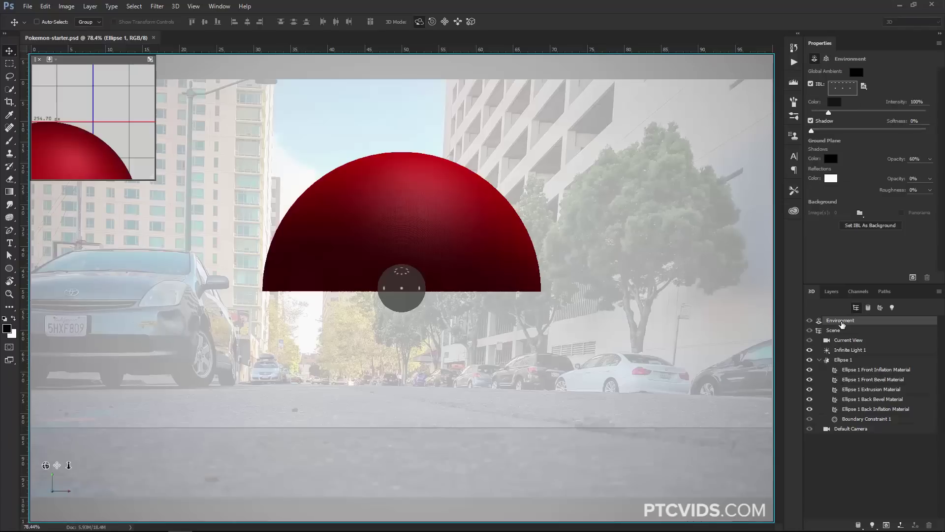
left_click(864, 87)
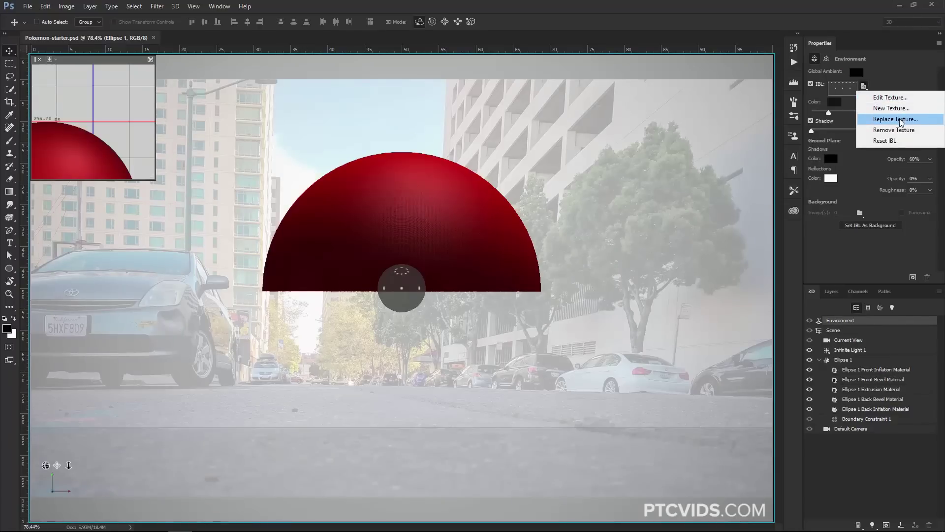
left_click(893, 130)
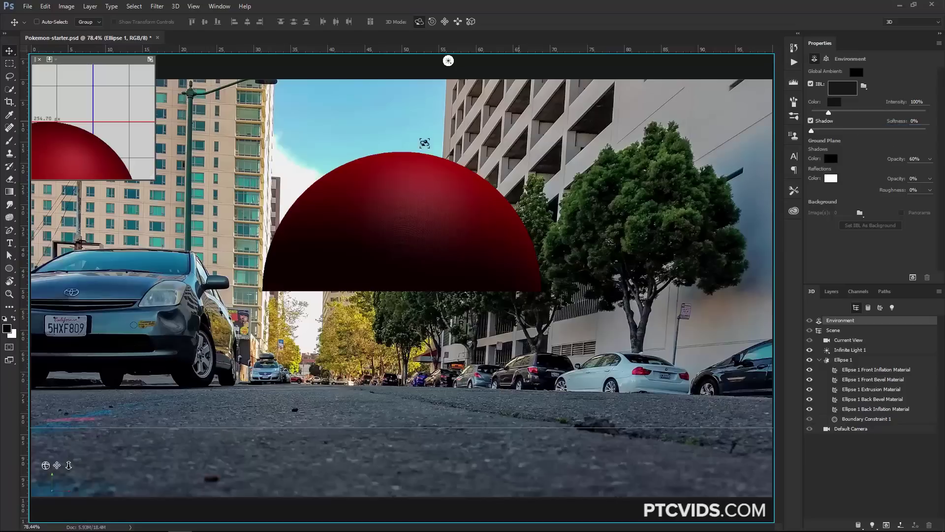
left_click(865, 88)
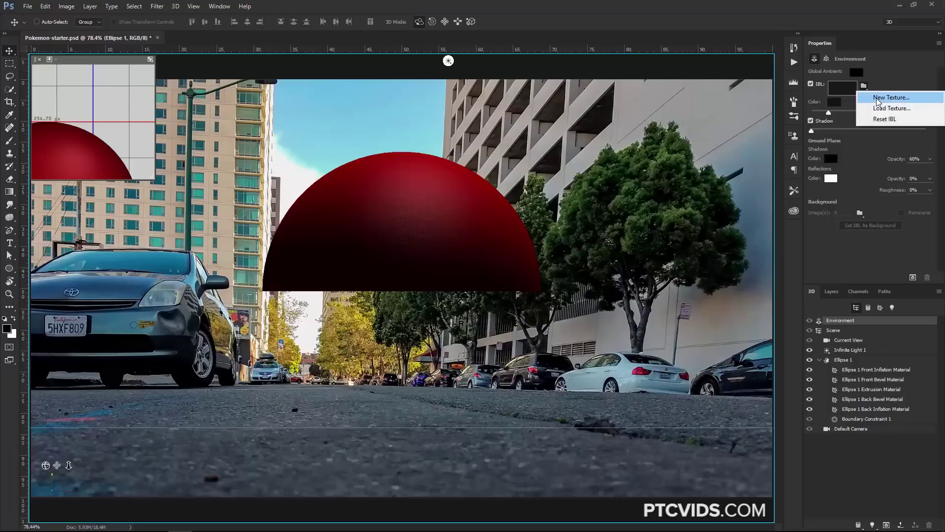
left_click(891, 97)
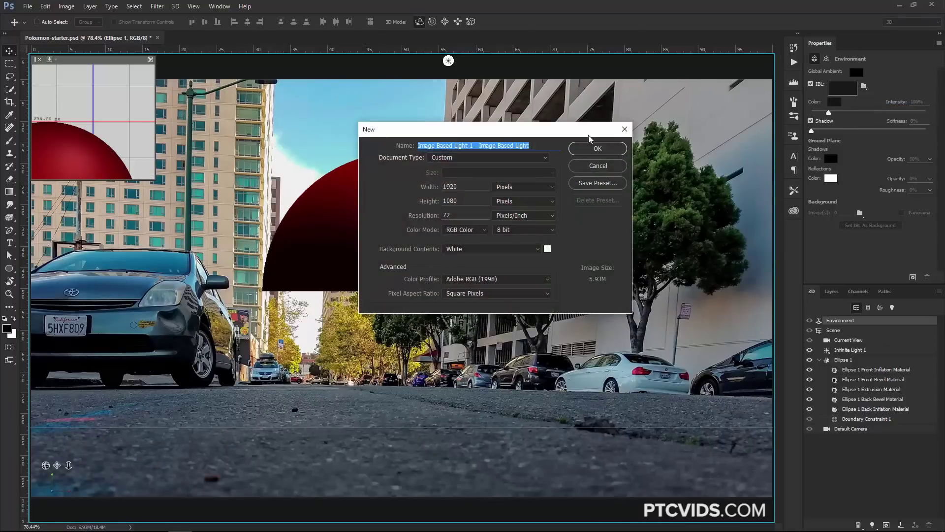
left_click(597, 143)
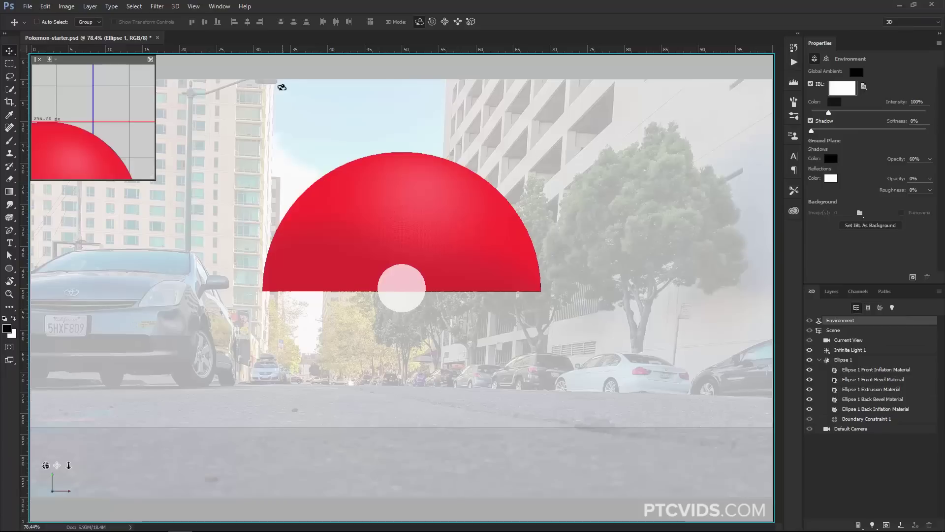
Open the new image-based light texture for editing and copy the Street layer into it, filling its canvas
left_click(866, 87)
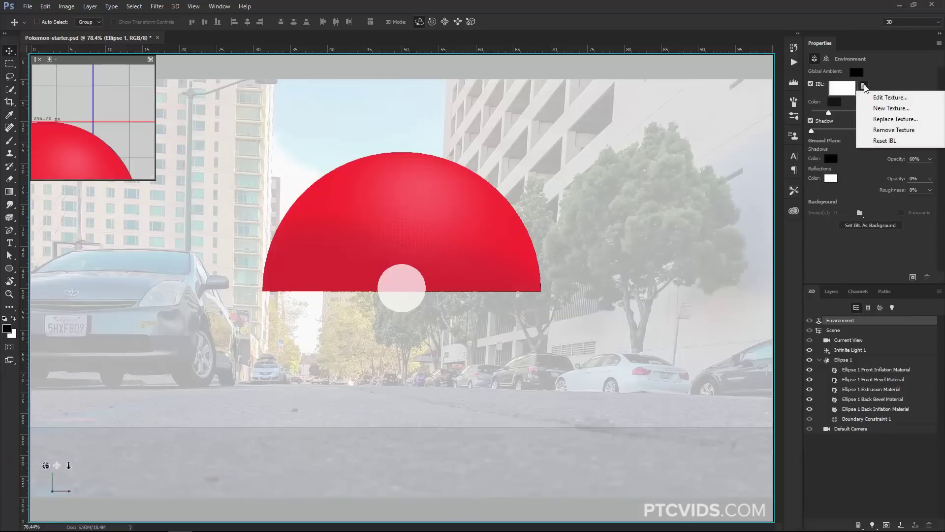
left_click(886, 98)
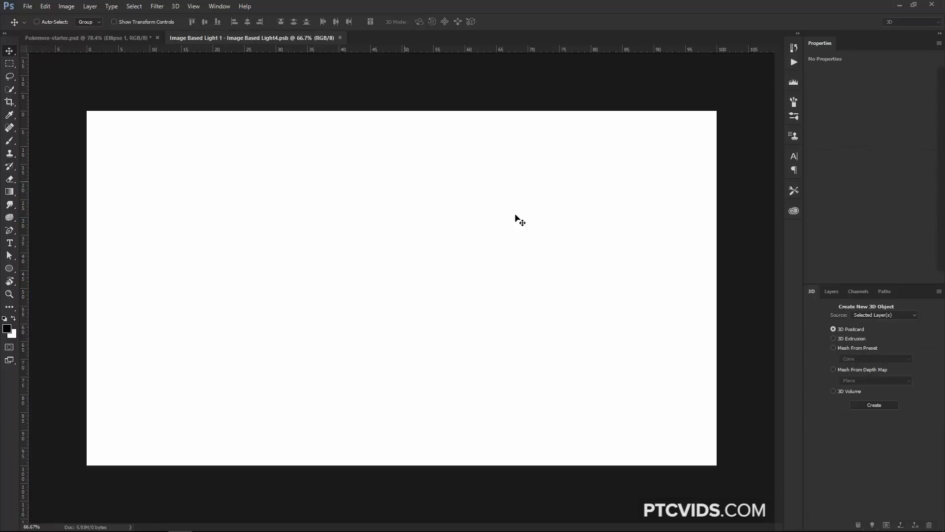
left_click(104, 38)
left_click(832, 291)
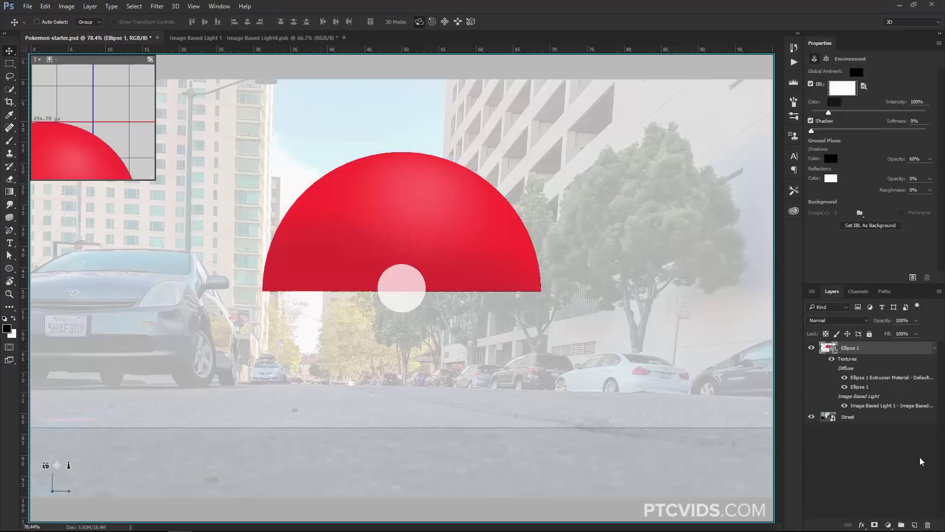
left_click(859, 421)
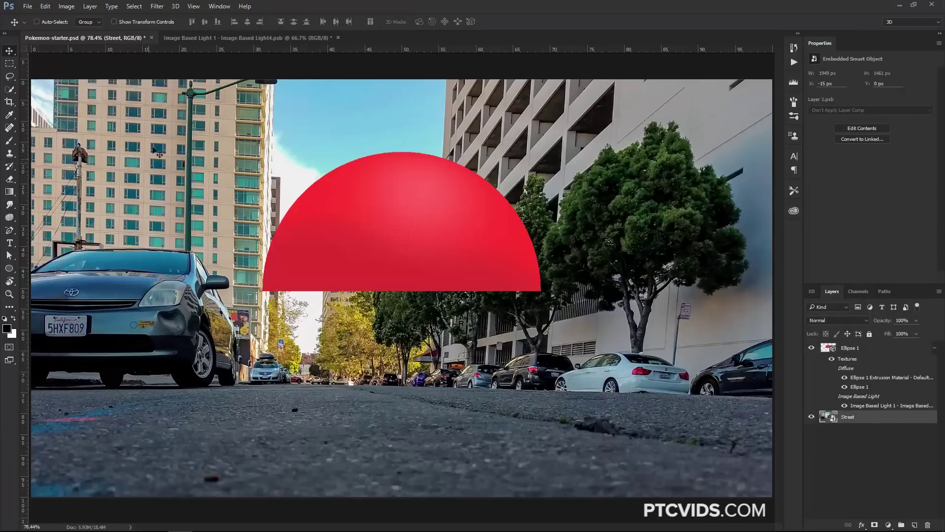
left_click_drag(176, 176, 416, 293)
key("ctrl")
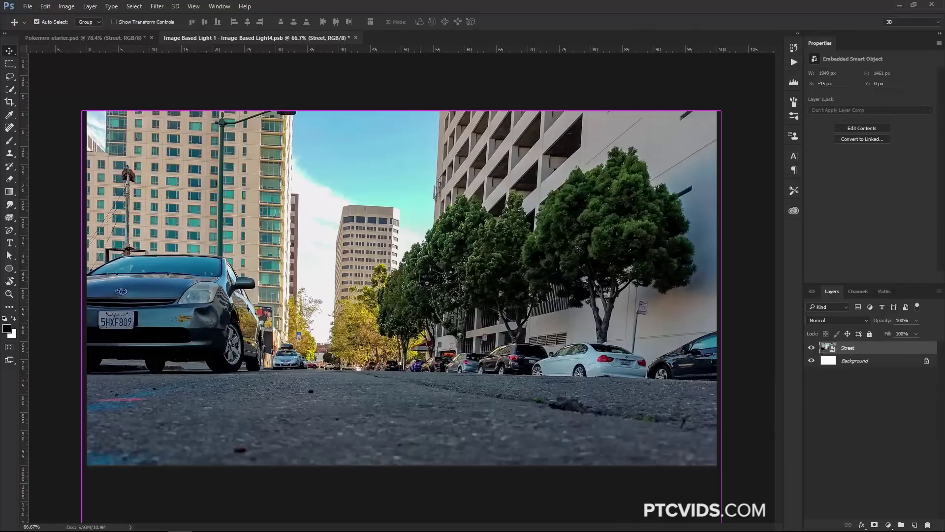
Save the image-based light texture with Maximize Compatibility on and close its document
key("ctrl+s")
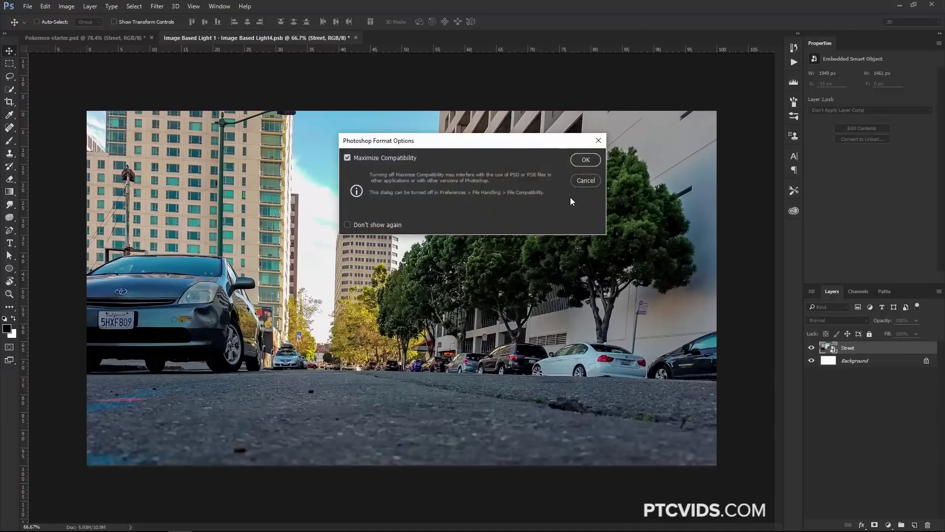
left_click(586, 159)
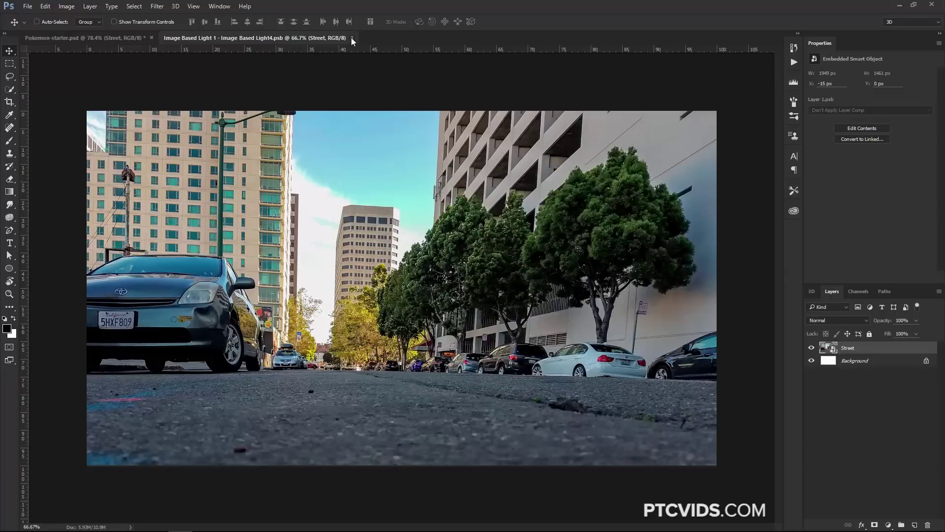
left_click(352, 38)
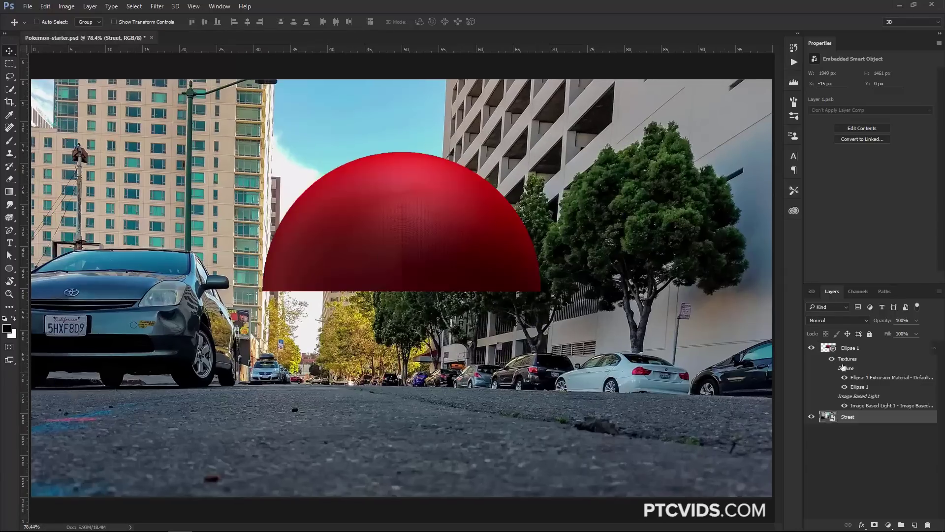
Set the reflection of the Ellipse 1 extrusion material to 23%
left_click(847, 347)
left_click(831, 348)
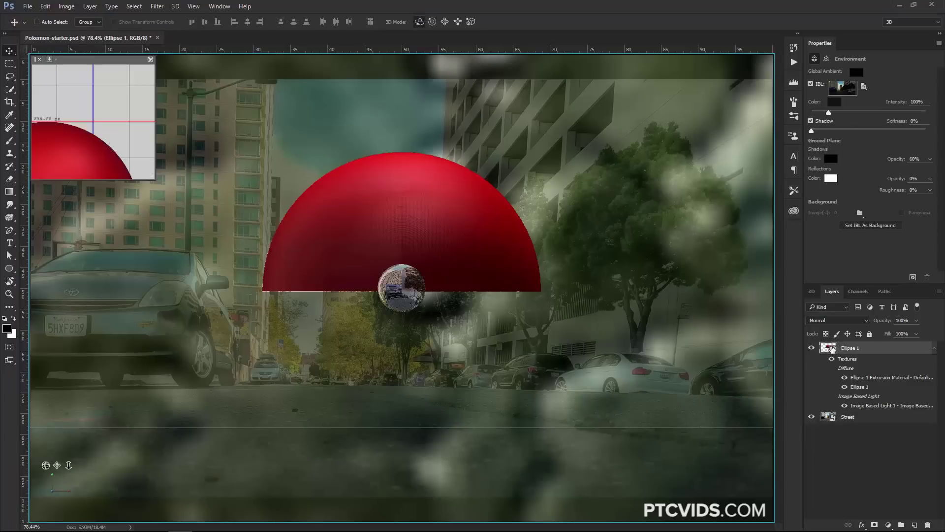
double_click(831, 348)
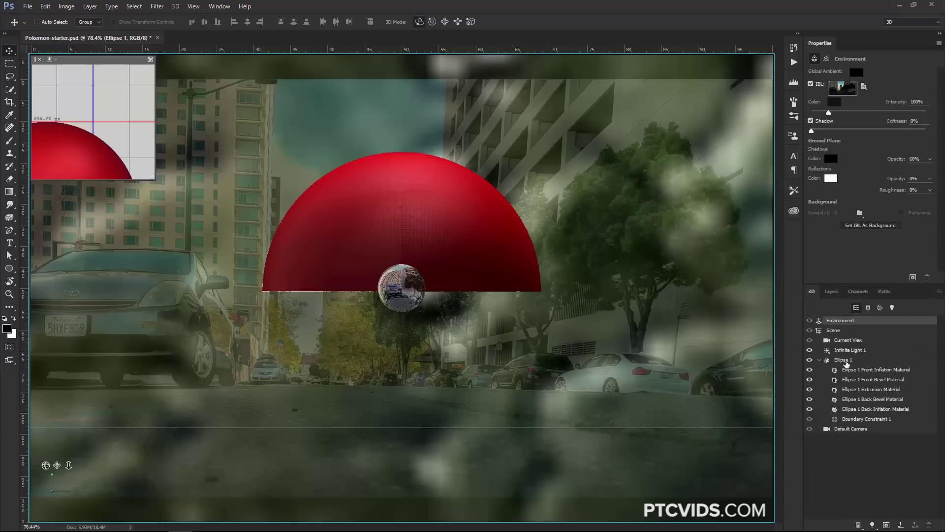
left_click(869, 391)
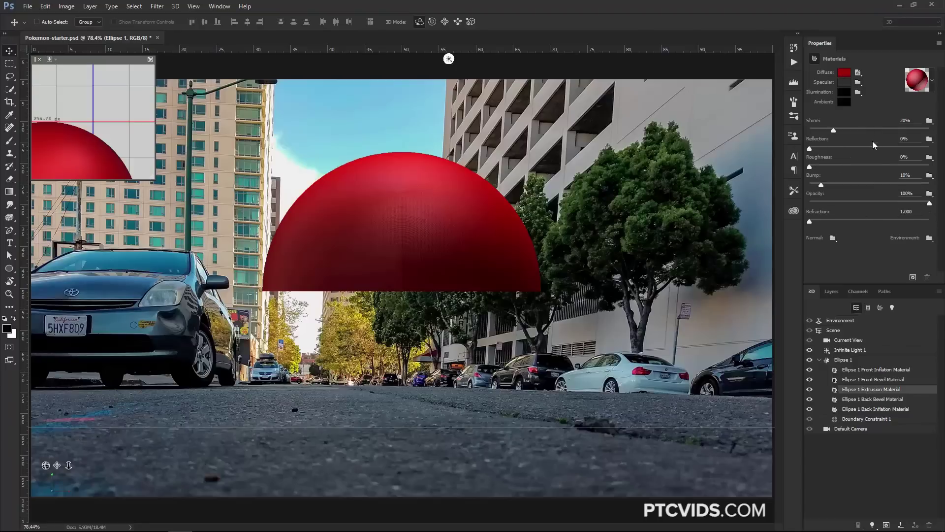
left_click_drag(833, 149, 836, 148)
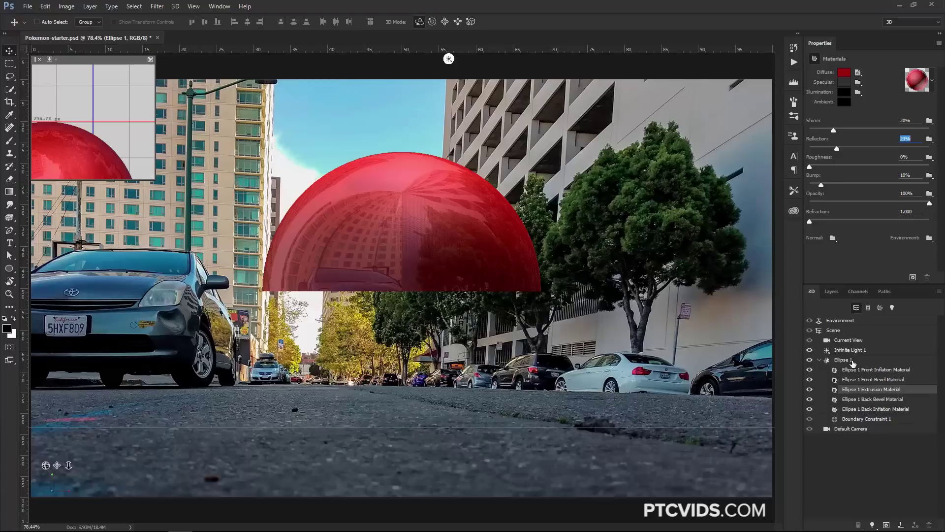
Rotate the environment's image-based light so the street's trees reflect on the dome's left and the buildings on its right
left_click(842, 322)
left_click_drag(417, 291, 335, 289)
left_click_drag(535, 308, 417, 295)
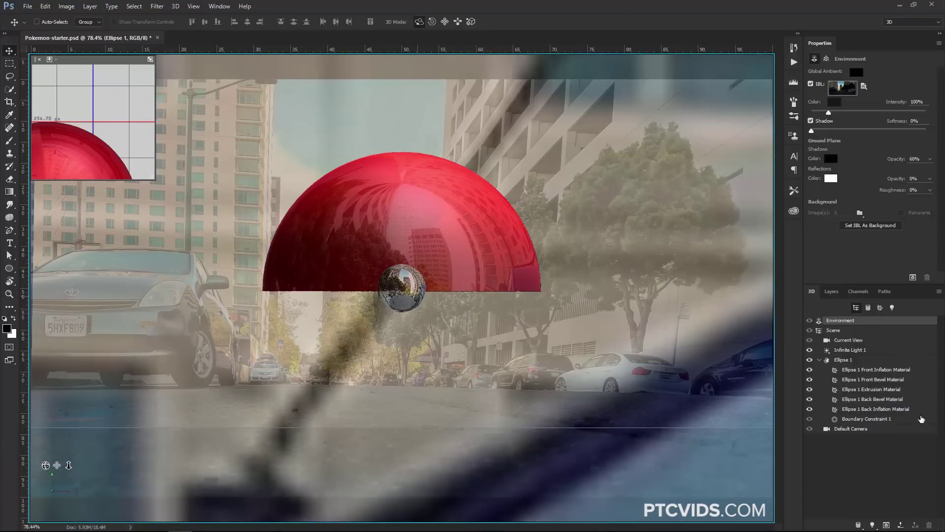
Save the document and duplicate the Ellipse 1 half sphere within the 3D scene
left_click(844, 360)
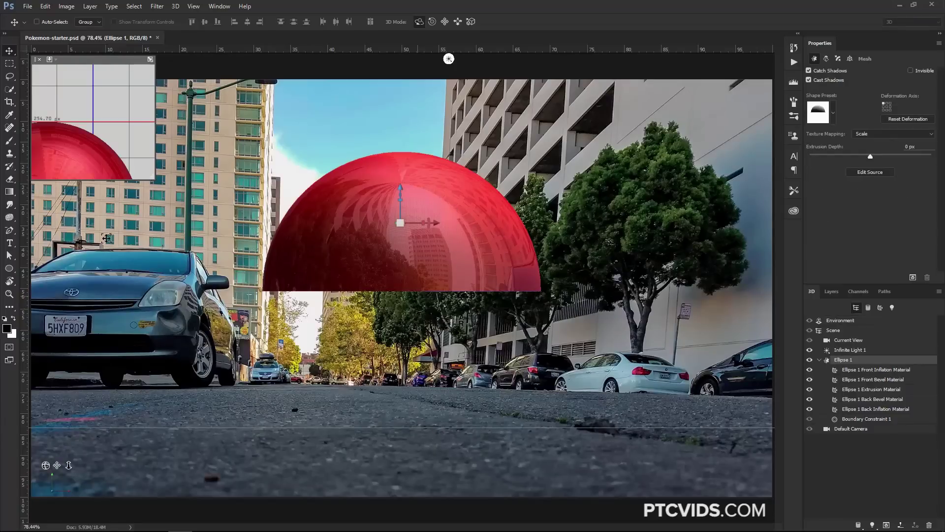
key("ctrl+s")
left_click(819, 360)
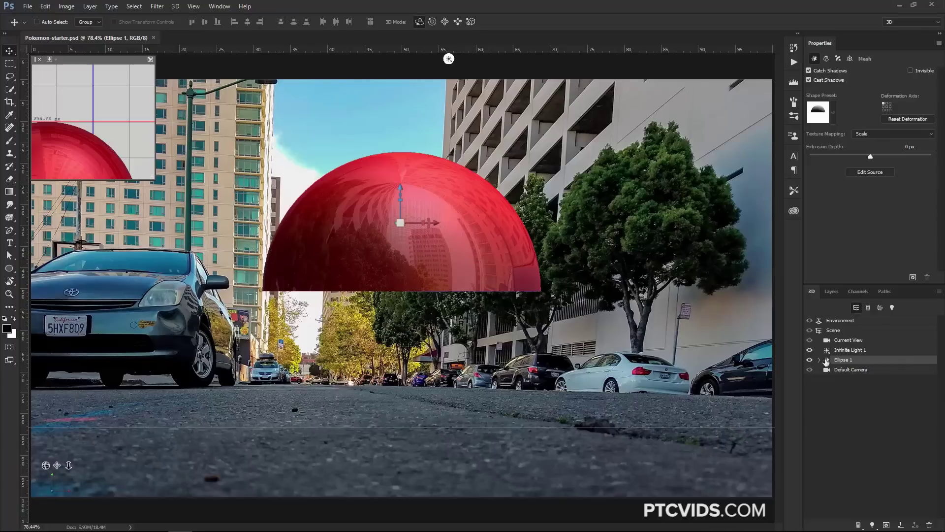
right_click(879, 361)
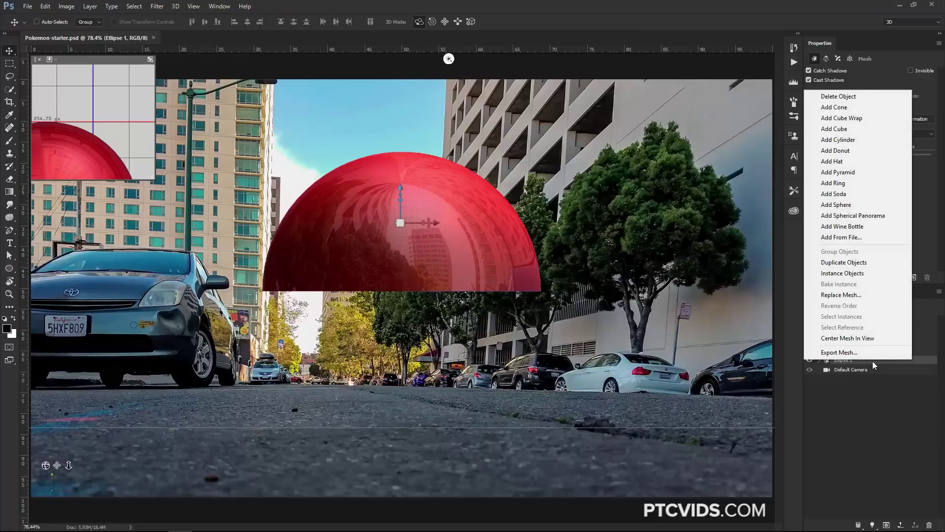
left_click(854, 262)
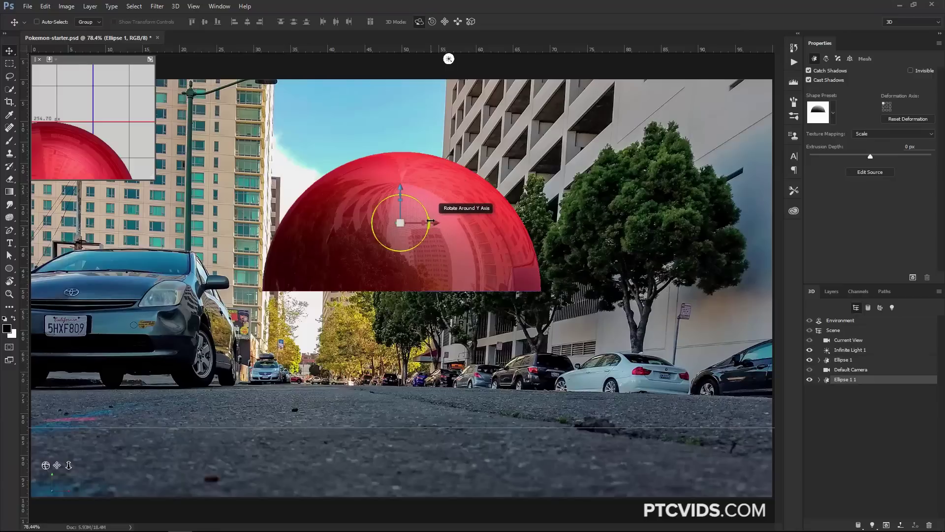
Flip the duplicate half sphere with X rotation -90° and Z rotation 0°, and lower it to a Y position of about 148 px
left_click_drag(436, 227, 310, 194)
left_click(838, 61)
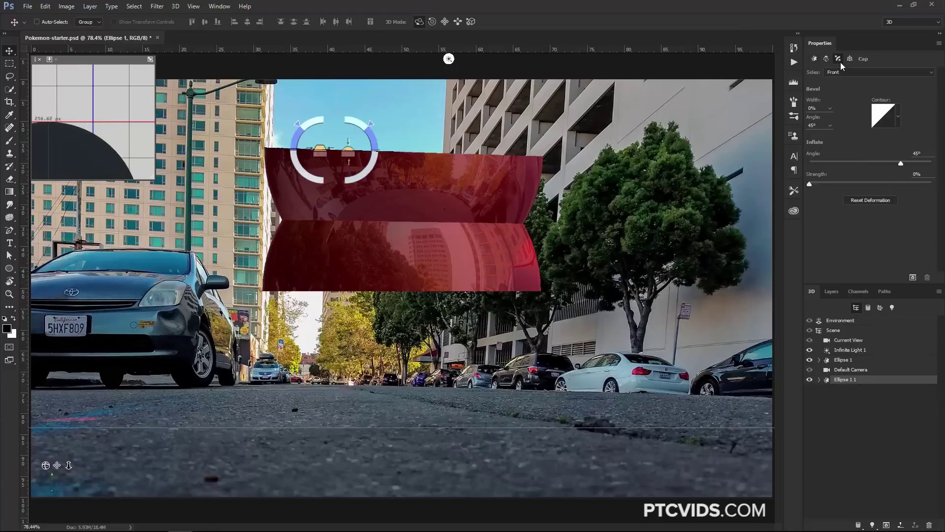
left_click(849, 60)
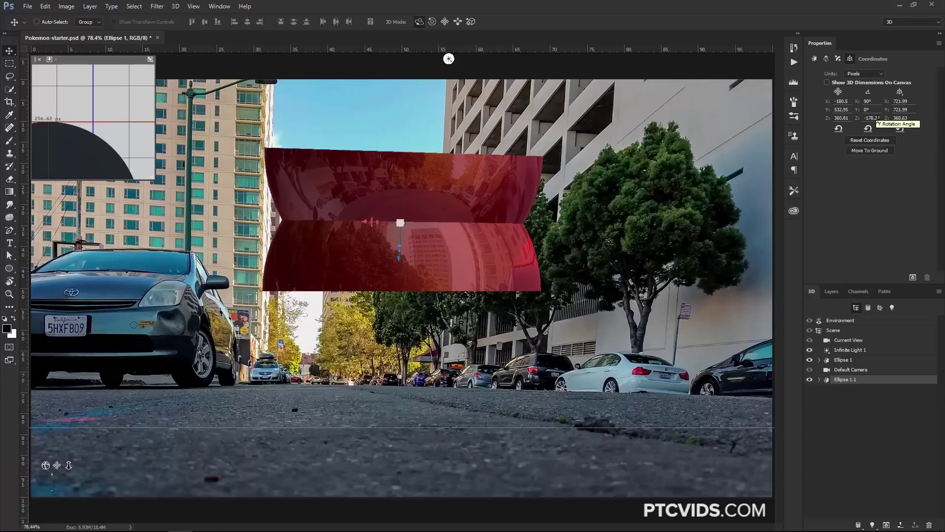
left_click(869, 130)
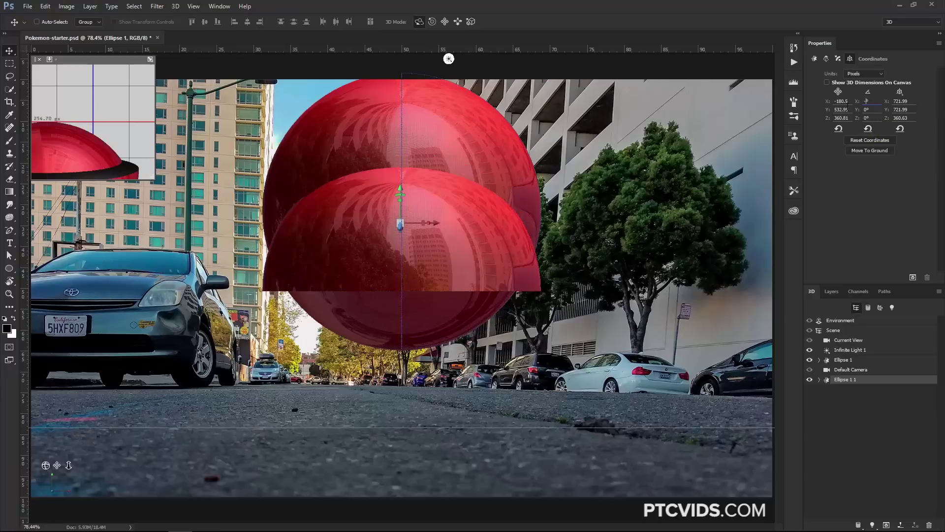
type("-90")
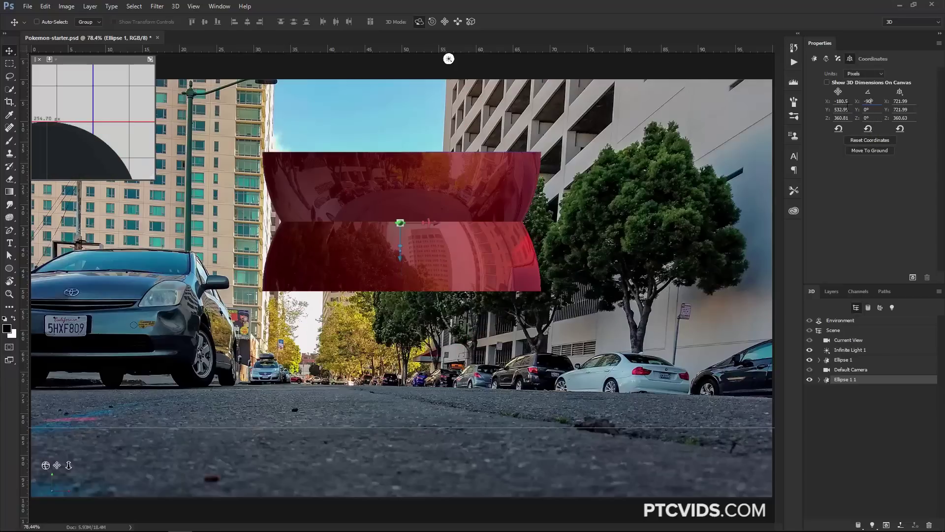
left_click_drag(400, 259, 404, 339)
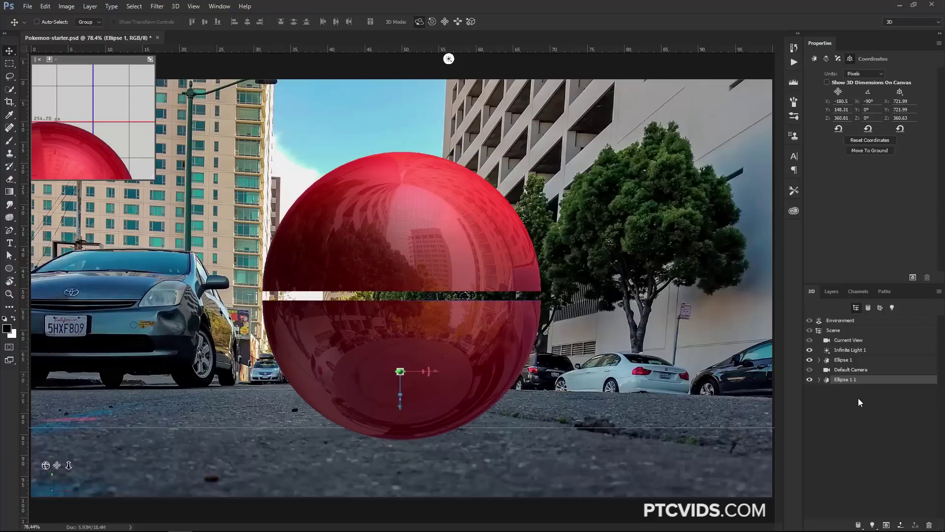
Recolor the extrusion material of the lower half sphere by setting its diffuse color to light gray (RGB 232, 232, 232)
left_click(819, 379)
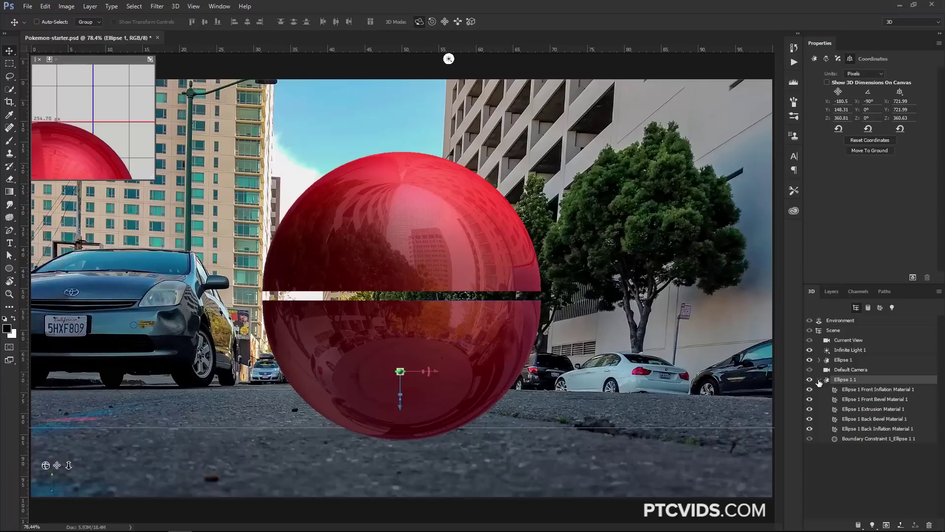
left_click(878, 409)
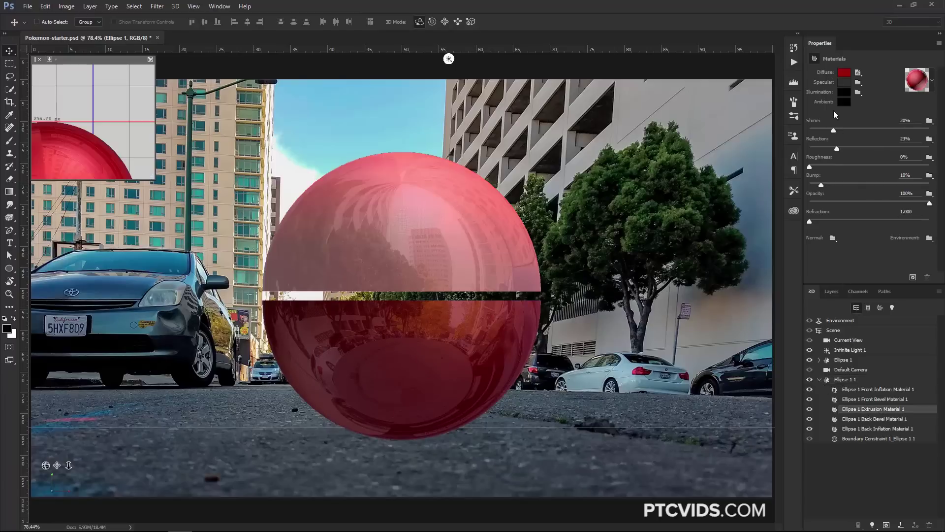
left_click(845, 74)
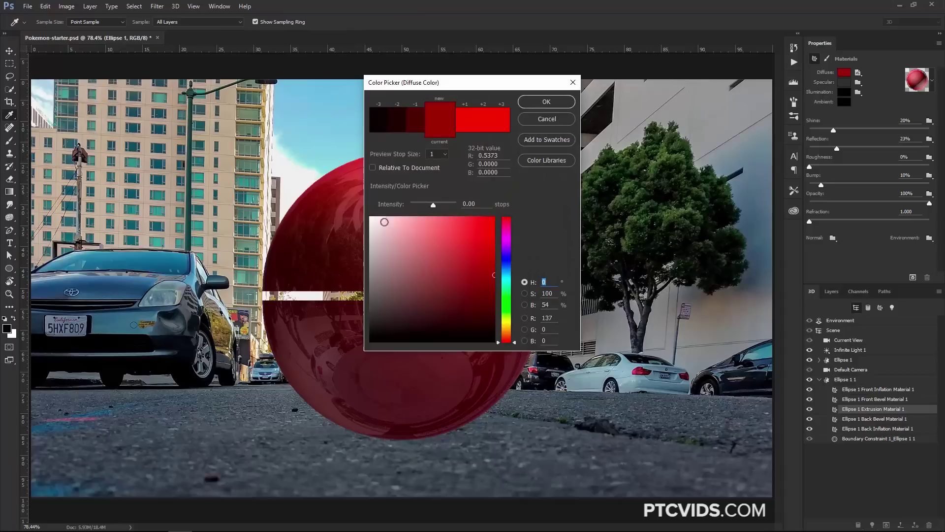
left_click(372, 226)
left_click(370, 226)
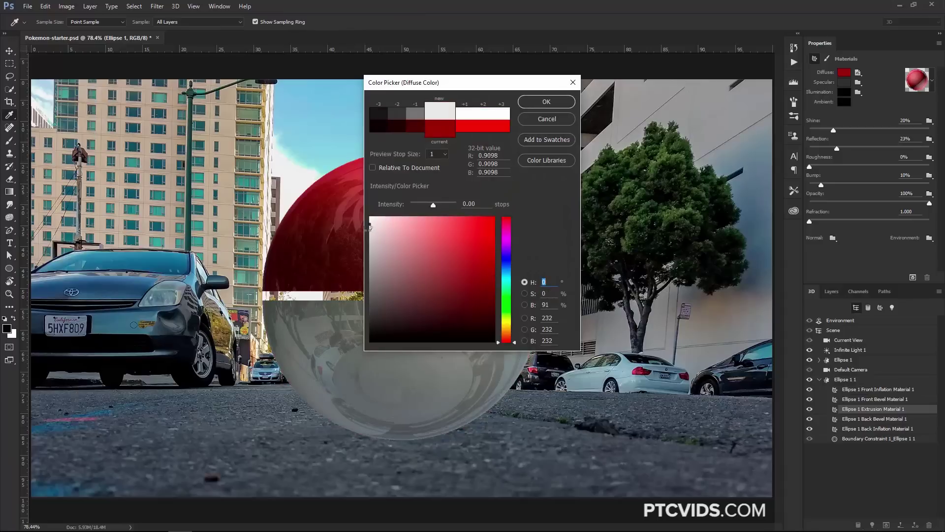
left_click(544, 102)
key("v")
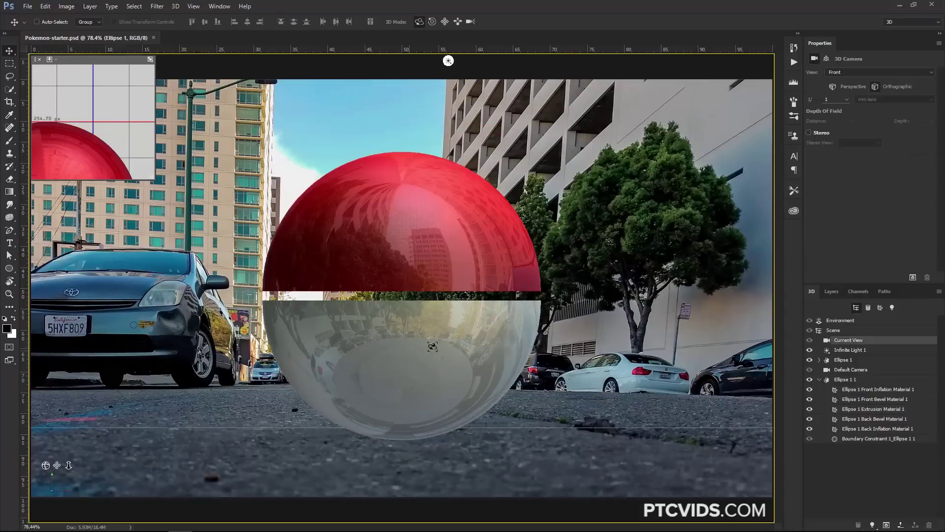
left_click(819, 379)
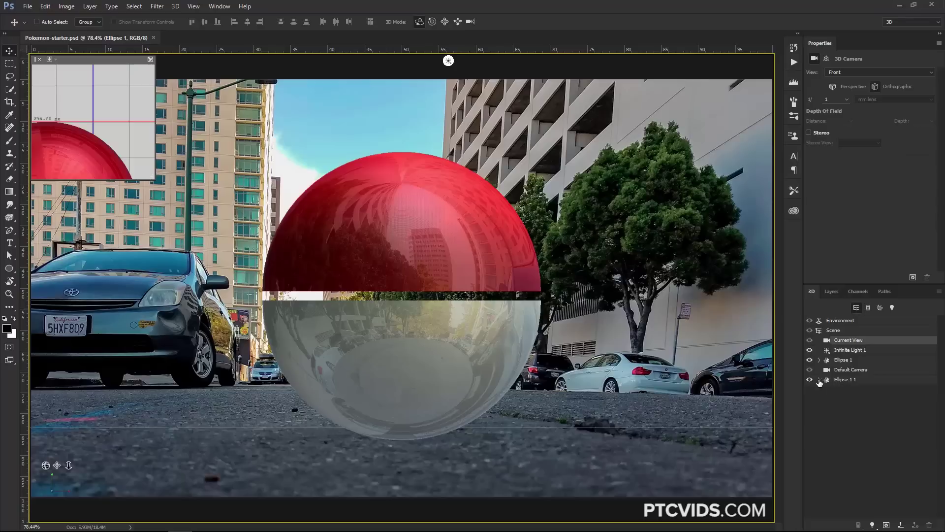
Move Ellipse 1 directly above its duplicate in the scene list, and rename the upper half Red and the lower half White
left_click(838, 363)
left_click_drag(837, 364, 836, 375)
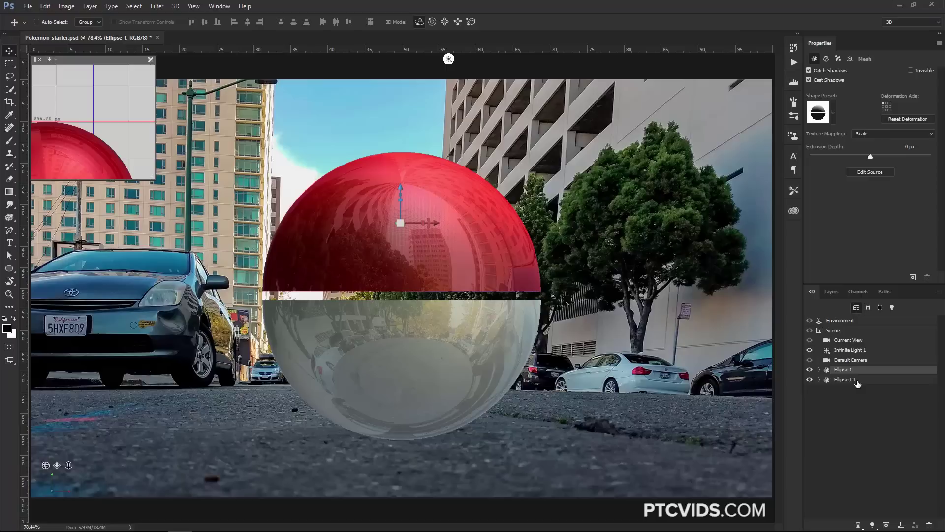
double_click(842, 369)
type("REded")
key("Return")
left_click(860, 379)
double_click(860, 380)
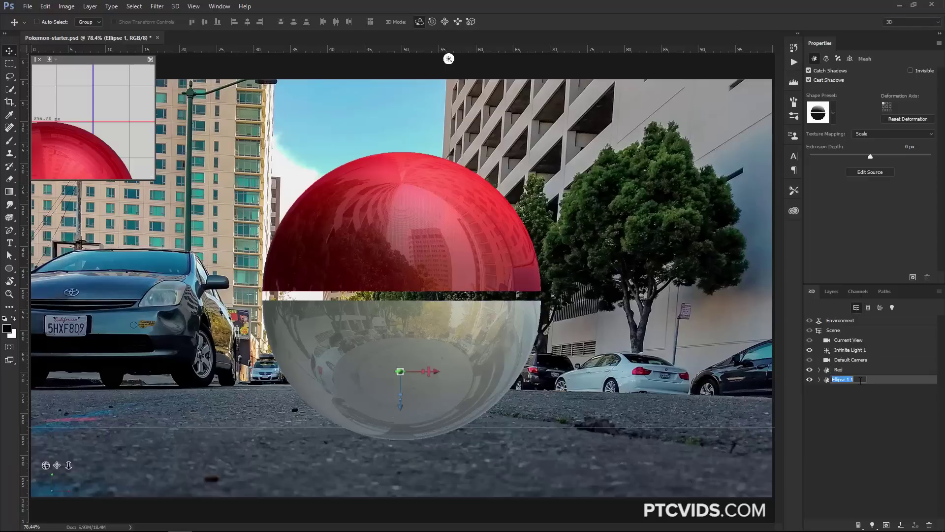
type("White")
key("Return")
Draw a black circle about 354 px in diameter, centered on the gap between the two half spheres, with the Ellipse tool
left_click(833, 291)
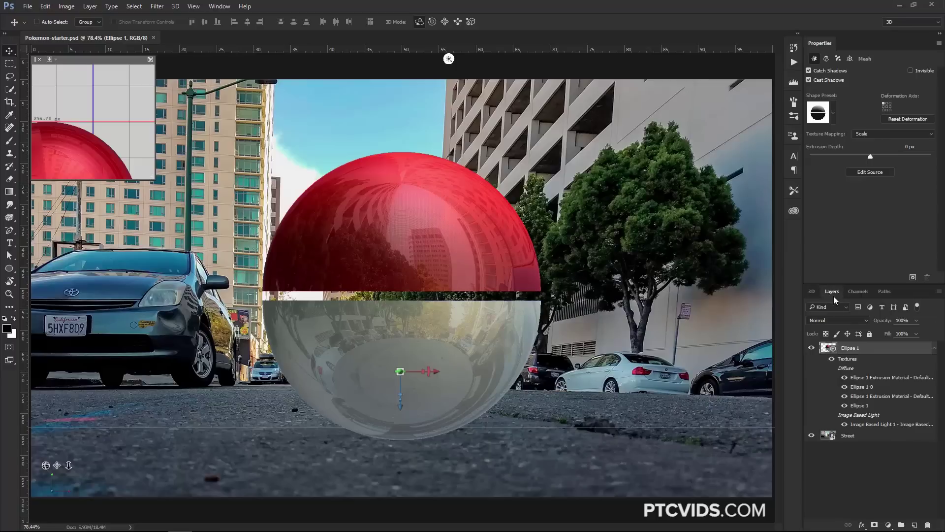
left_click(935, 349)
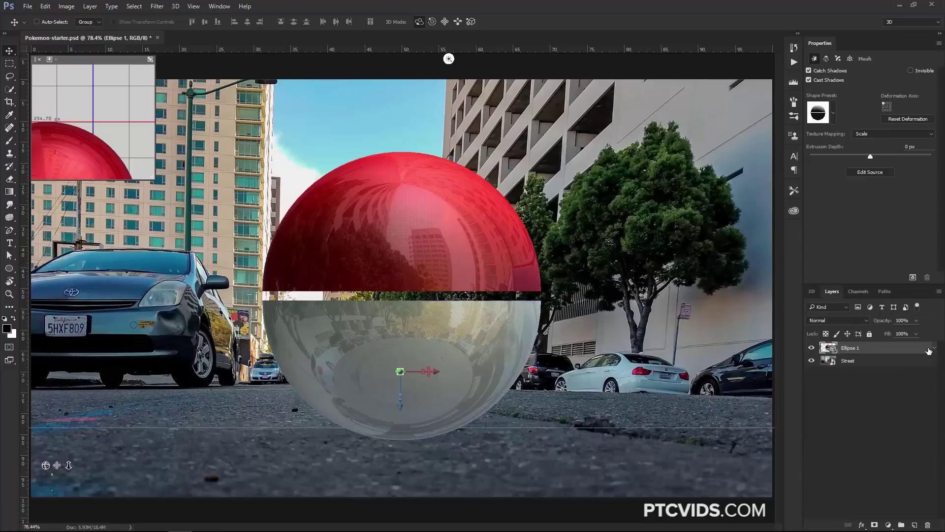
right_click(9, 270)
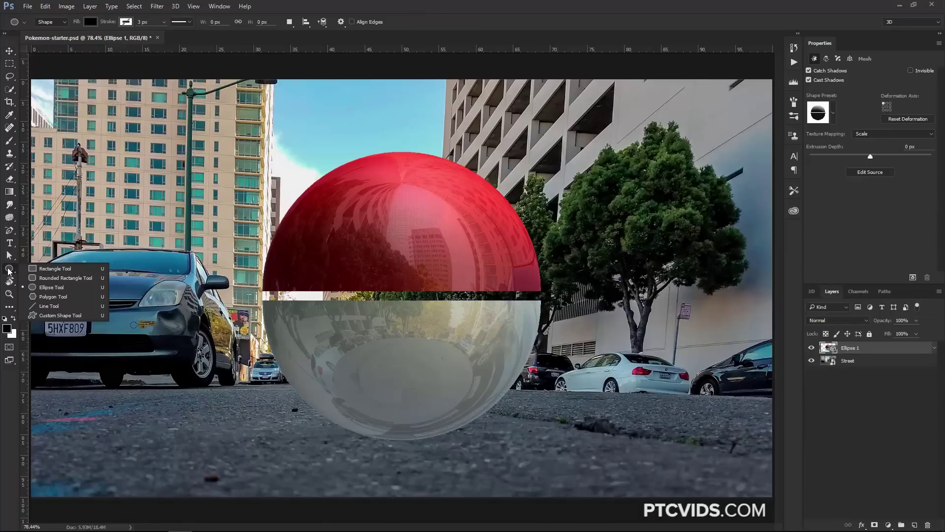
left_click(54, 287)
left_click_drag(407, 296, 474, 373)
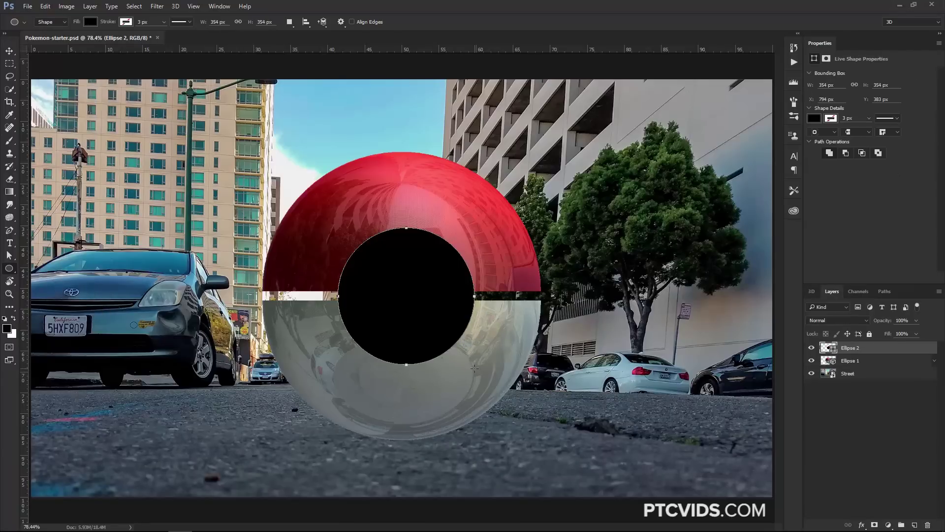
Convert the Ellipse 2 layer into a 3D extrusion and bring up its 3D scene components
left_click(176, 7)
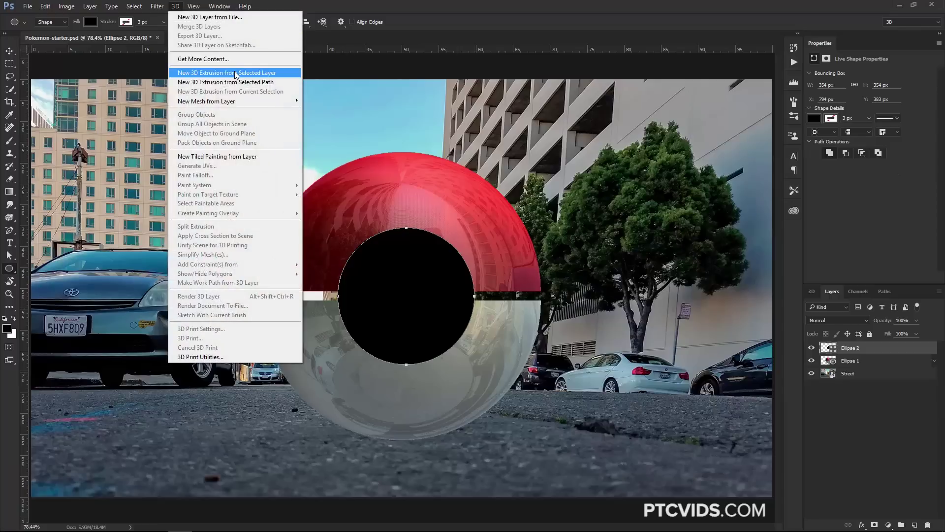
left_click(235, 73)
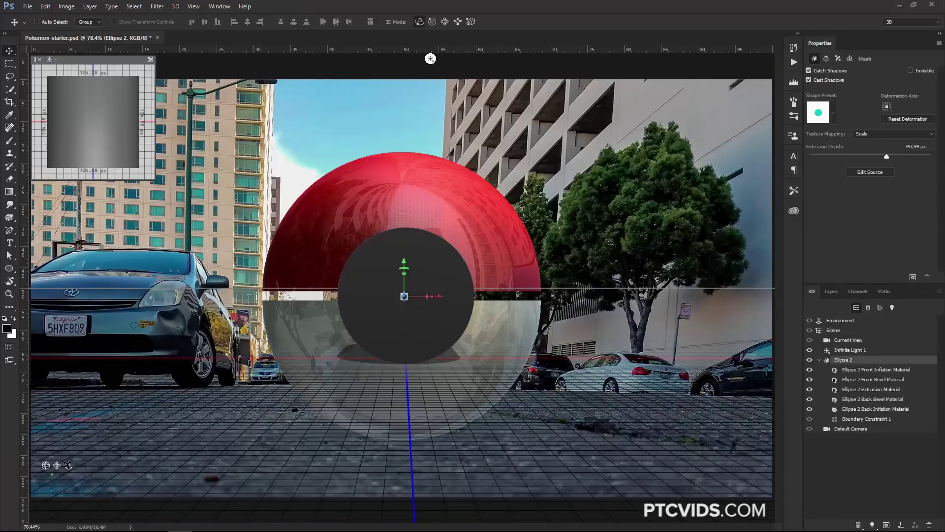
left_click_drag(46, 464, 64, 476)
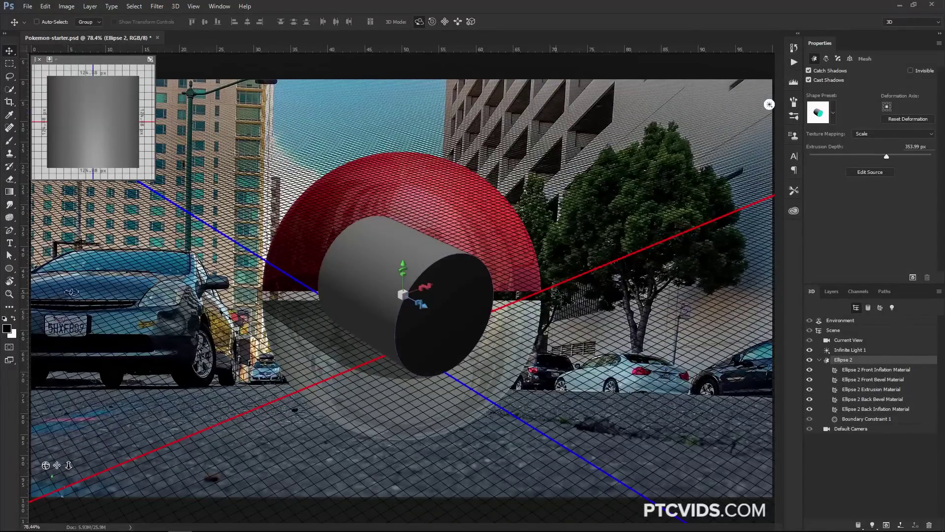
left_click(831, 291)
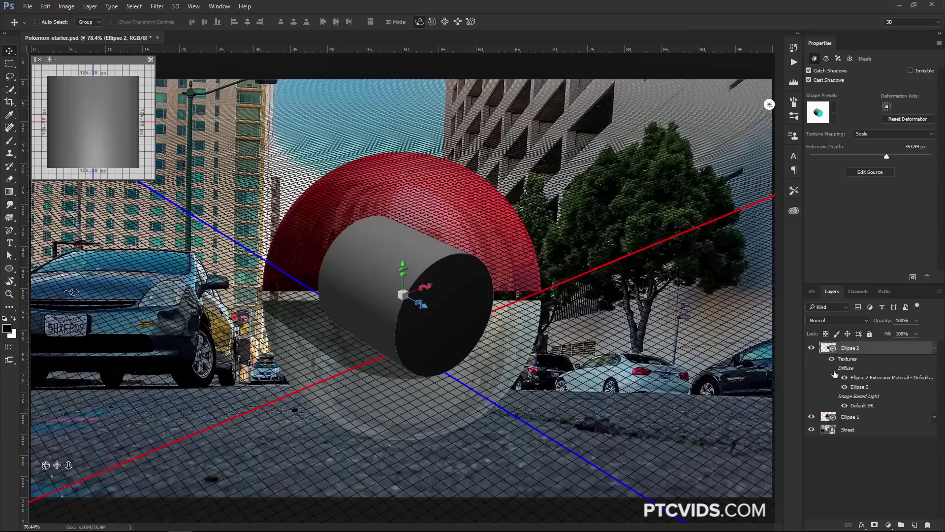
double_click(830, 350)
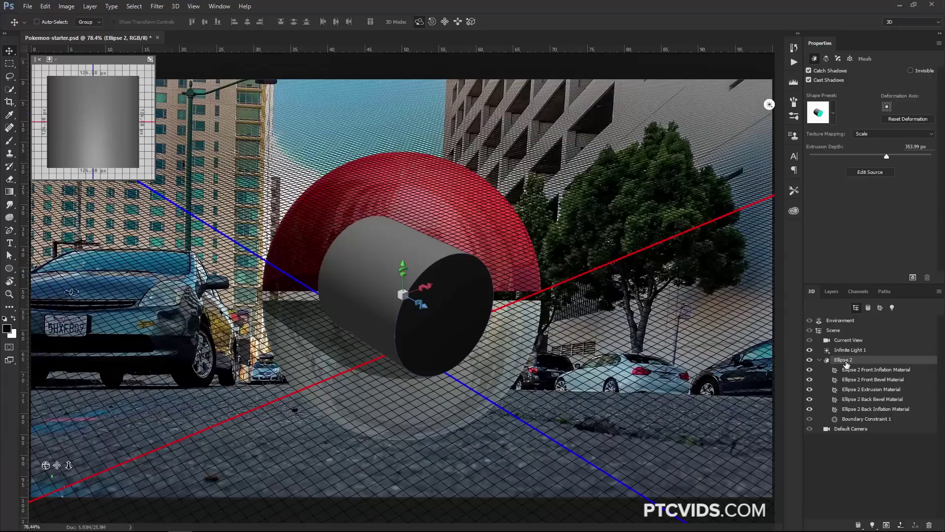
Apply the shape preset with a rounded front edge to the Ellipse 2 cylinder and set its extrusion depth to 0 px
left_click(832, 116)
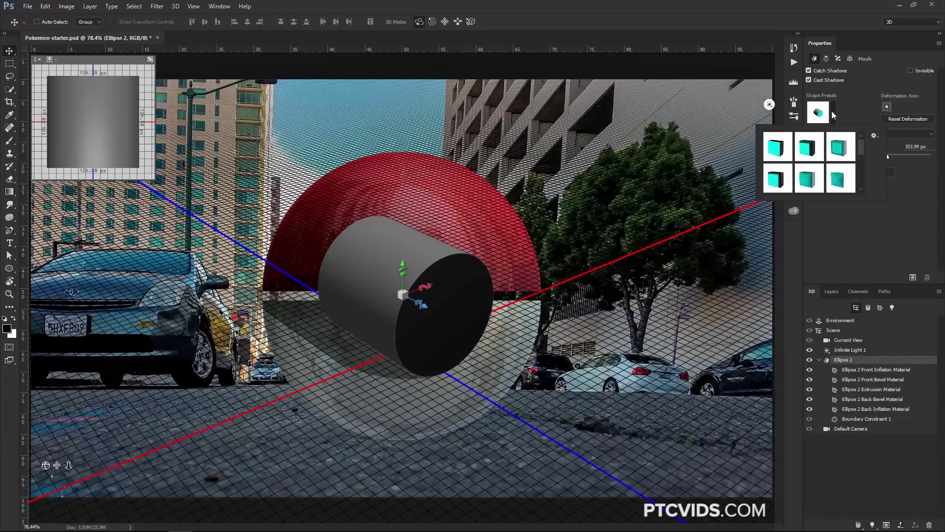
left_click(776, 180)
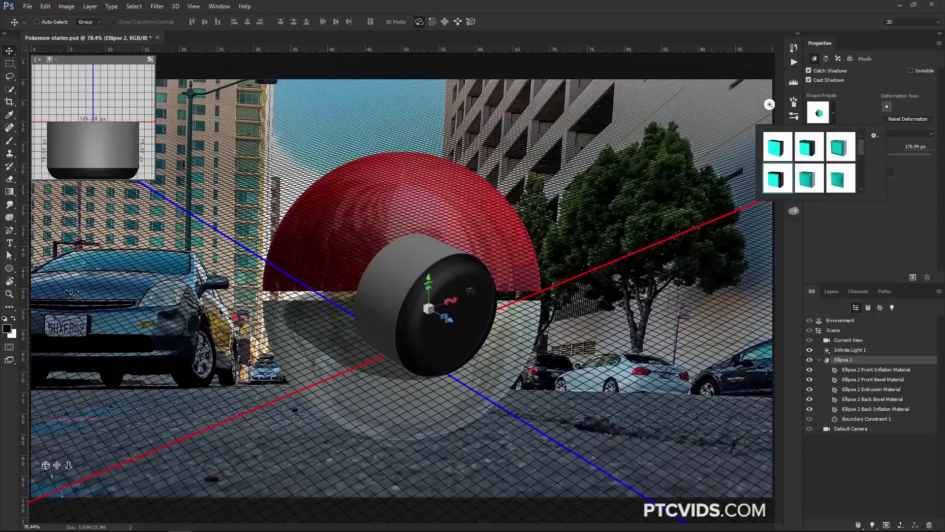
left_click(852, 249)
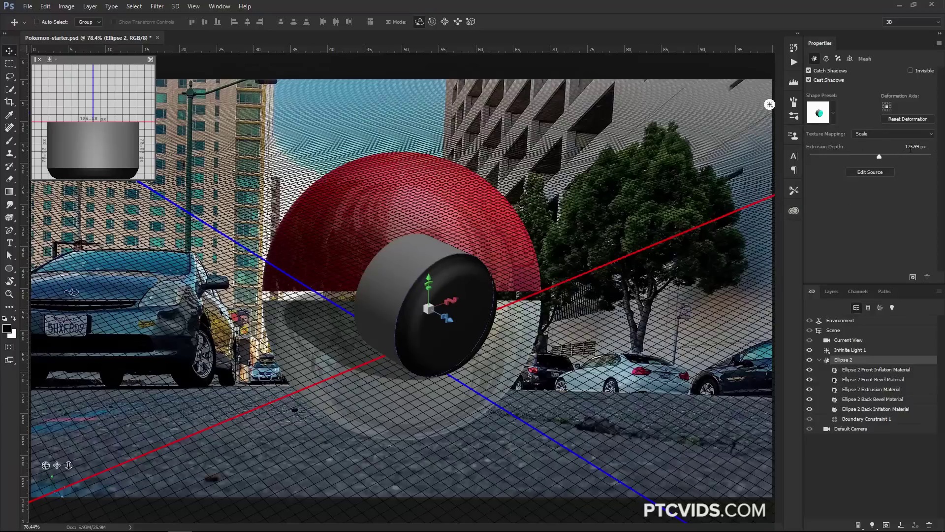
type("0")
key("Return")
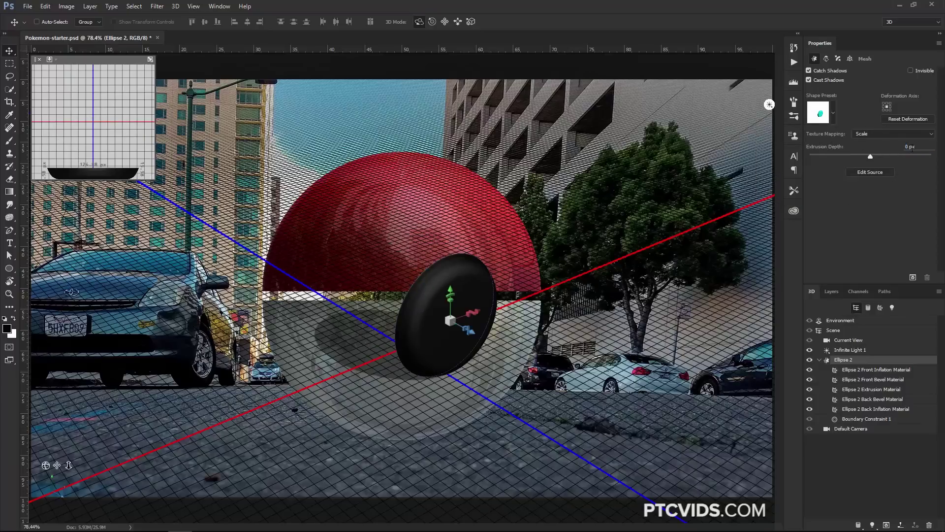
Raise the reflection of all five Ellipse 2 materials together to above 80%
left_click(870, 370)
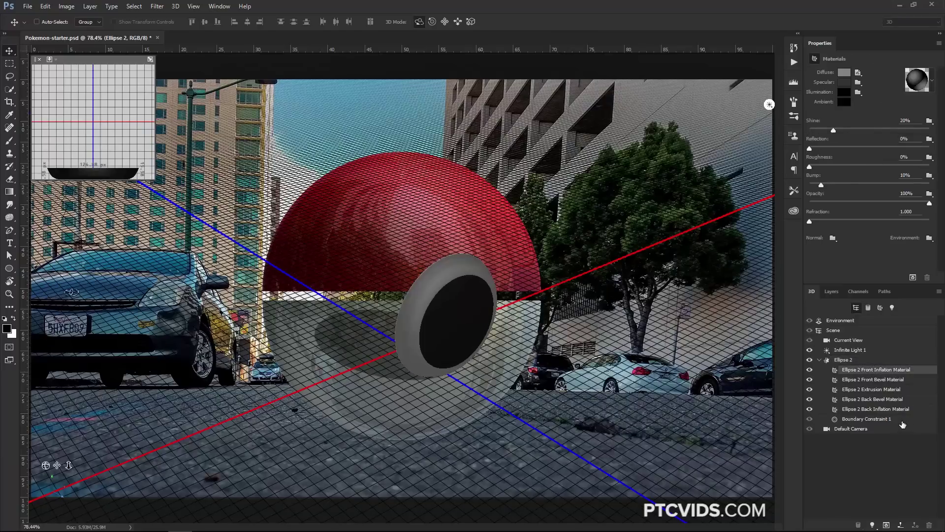
left_click(876, 410, "shift")
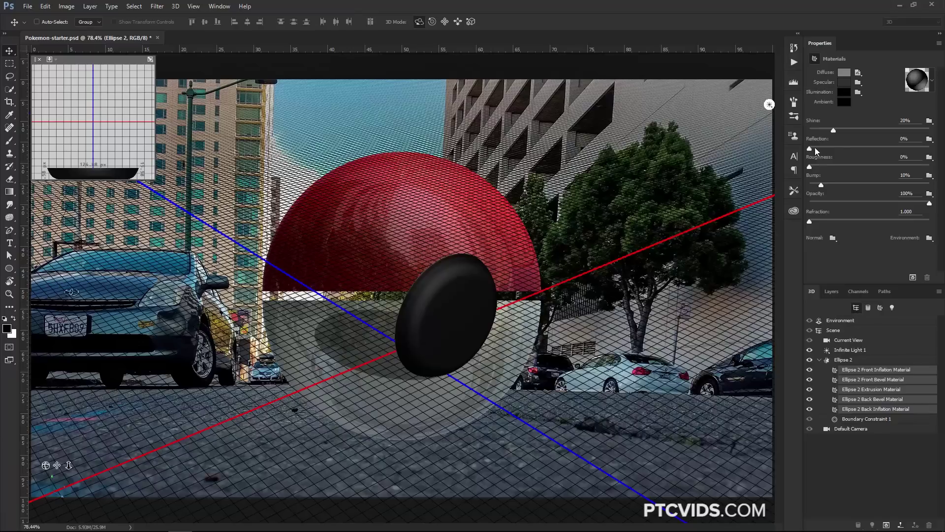
left_click(910, 147)
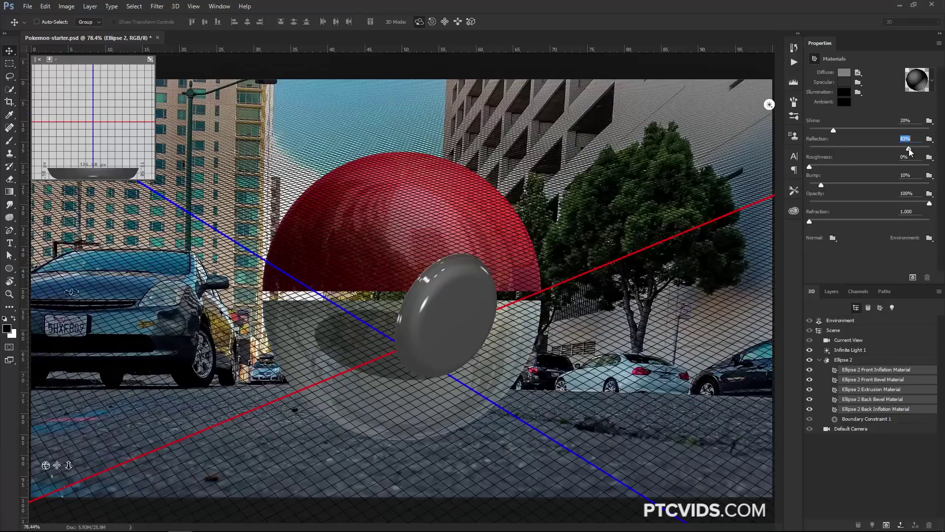
left_click_drag(915, 150, 917, 148)
left_click(819, 360)
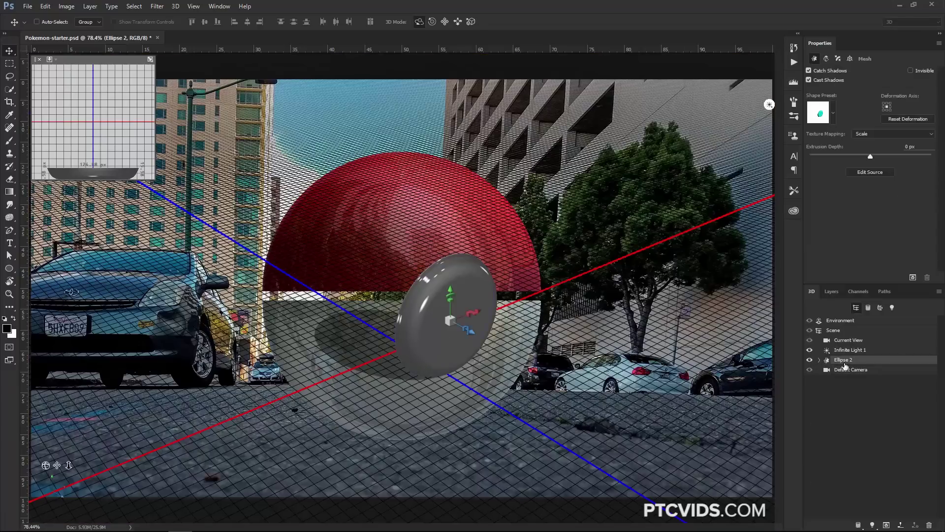
Duplicate the Ellipse 2 disc, scale the copy uniformly to about 243 px wide, and shift it forward to protrude from the larger disc
right_click(864, 362)
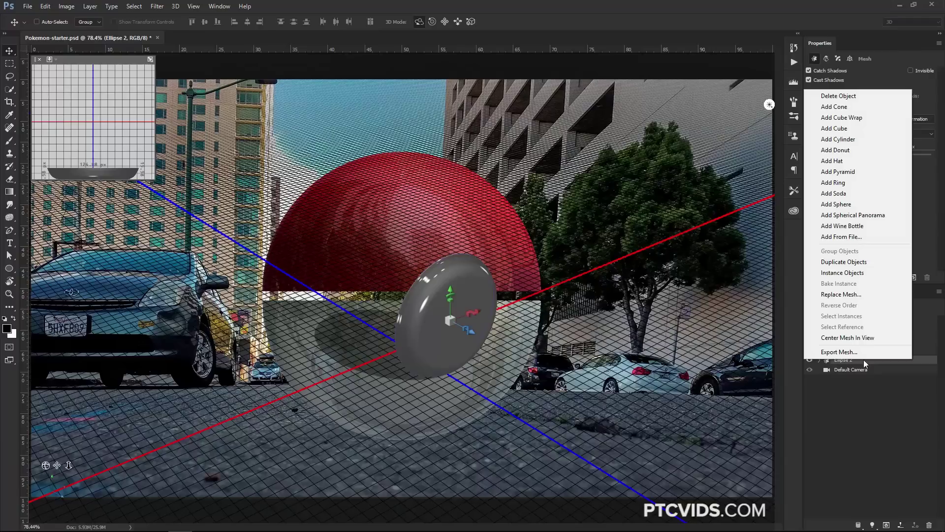
left_click(857, 264)
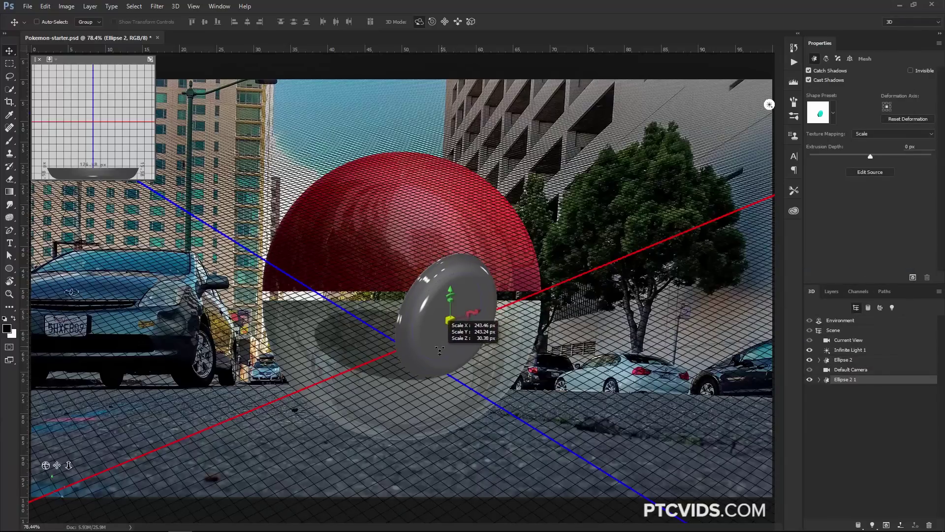
mouse_move(469, 334)
left_mouse_down()
mouse_move(482, 340)
mouse_move(469, 320)
left_mouse_up()
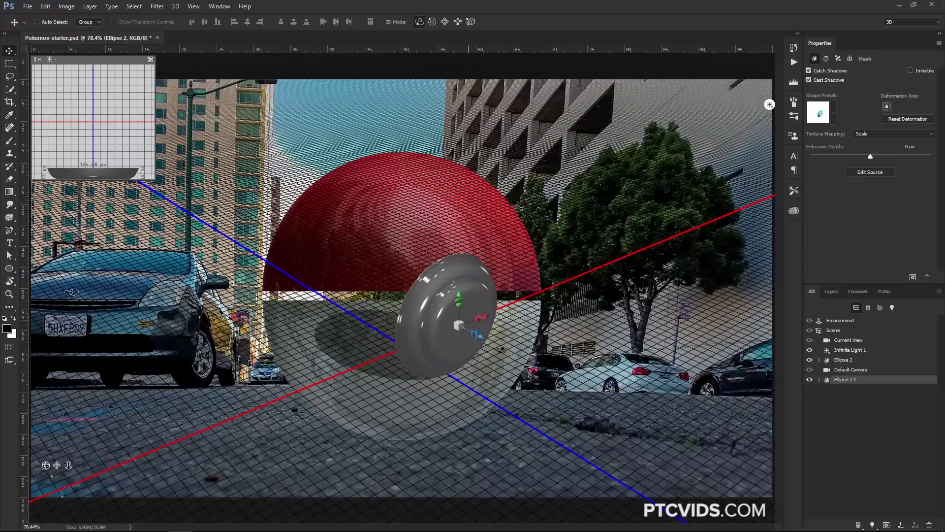
Move Ellipse 2 directly above its duplicate in the scene list, and rename the large disc Outter and the small disc Inner
left_click_drag(831, 363, 839, 378)
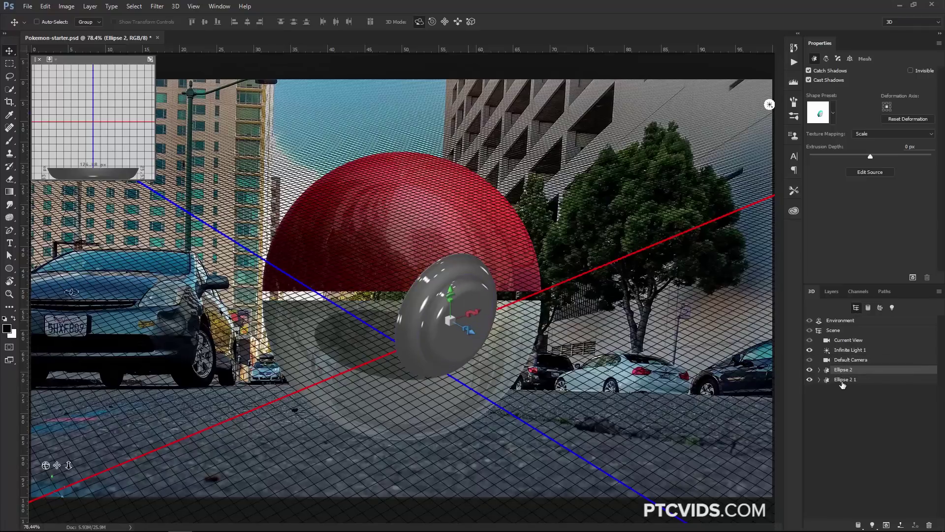
double_click(843, 369)
left_click(809, 370)
left_click(809, 370)
type("Outter")
key("Return")
double_click(848, 380)
type("Inner")
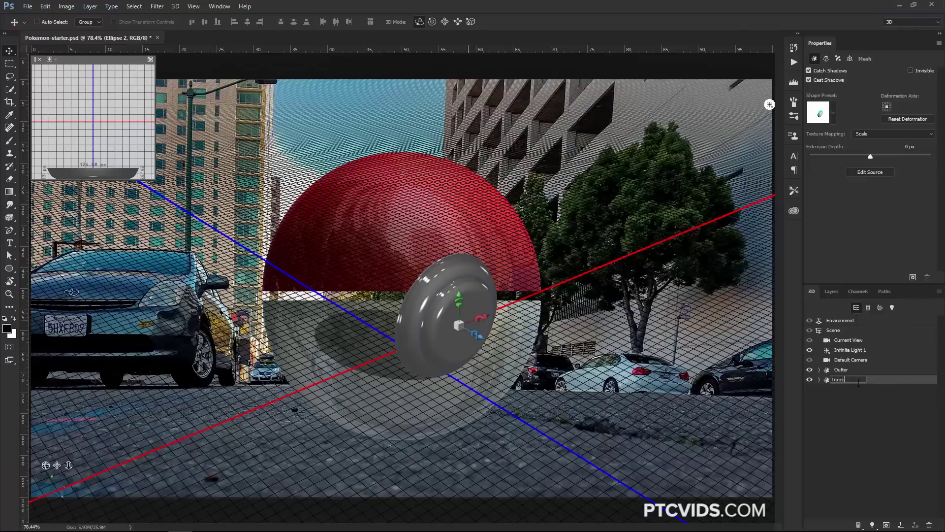
key("Return")
left_click(832, 291)
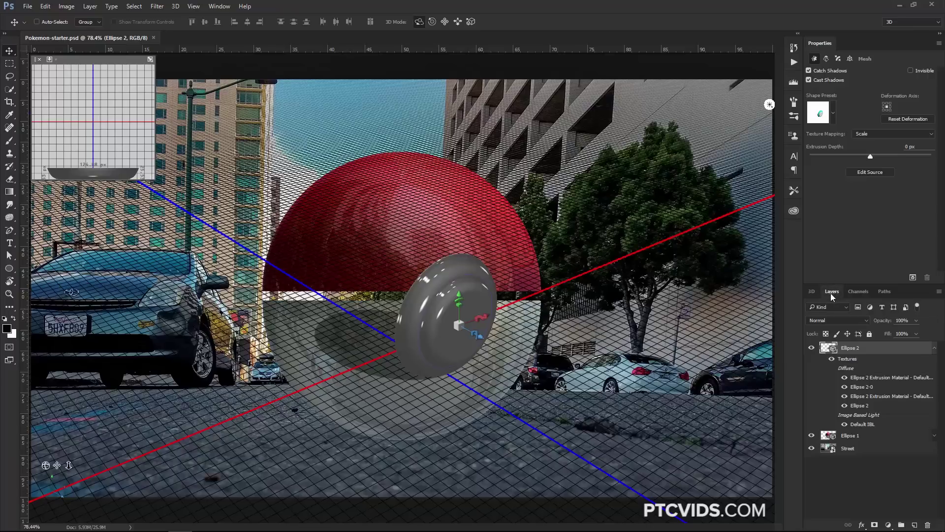
left_click(935, 348)
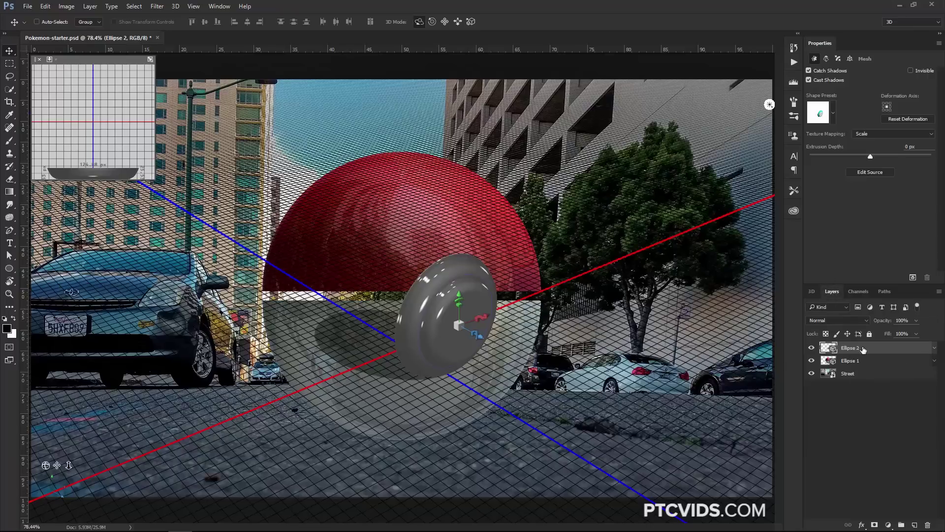
left_click(880, 363, "shift")
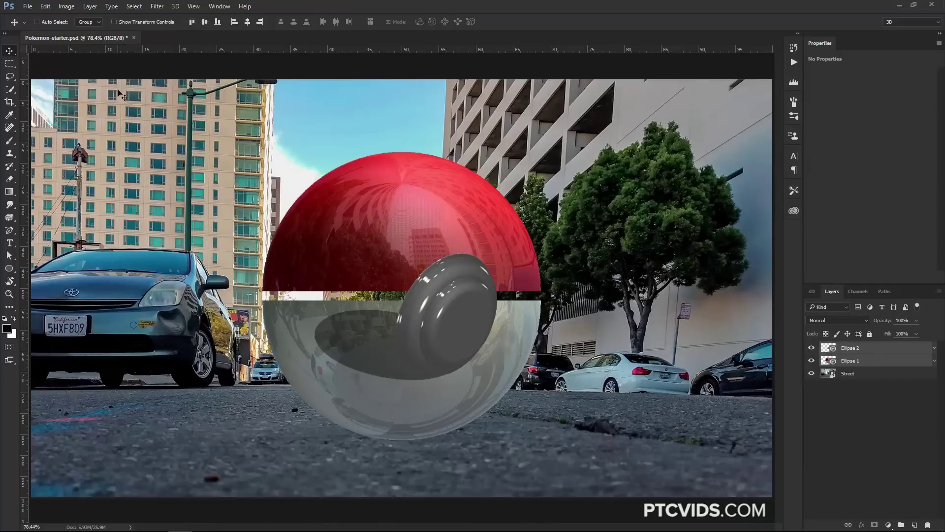
left_click(90, 7)
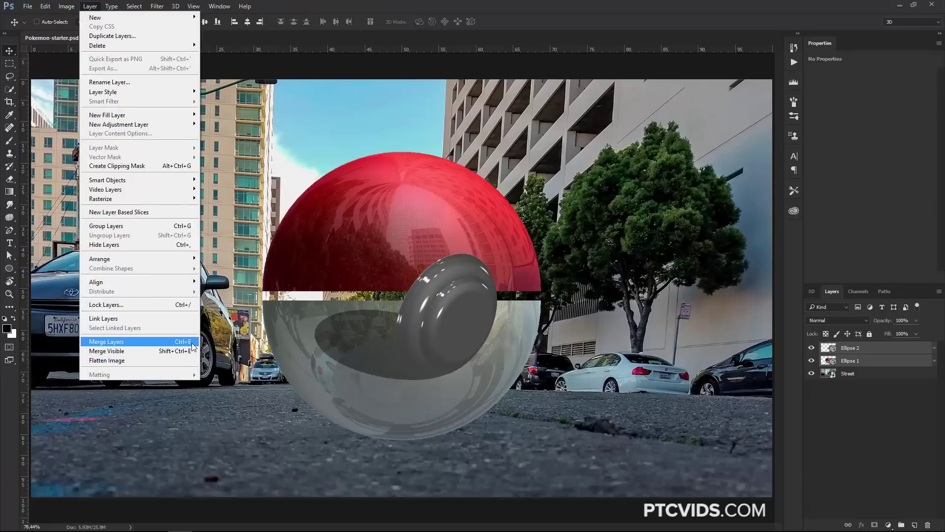
left_click(863, 383)
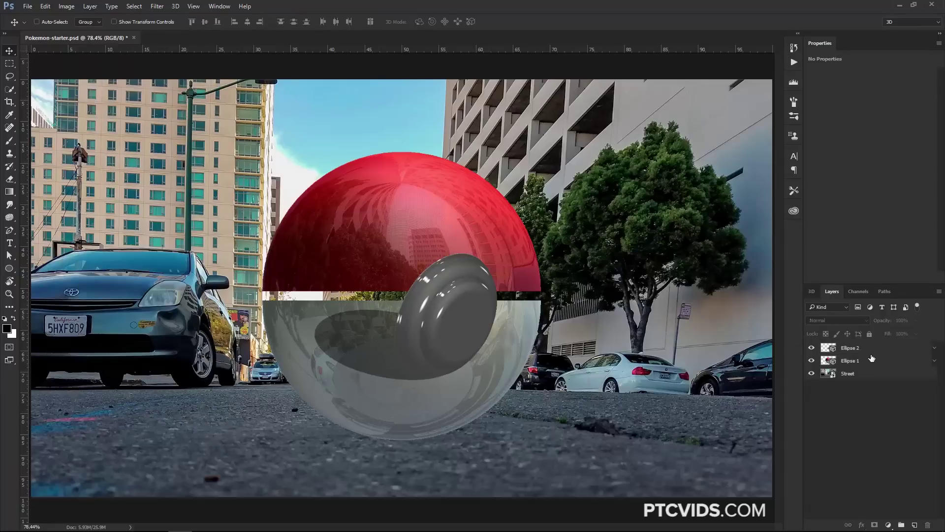
Merge the Ellipse 2 and Ellipse 1 3D layers into a single 3D layer
left_click(870, 351)
left_click(871, 364, "shift")
key("ctrl")
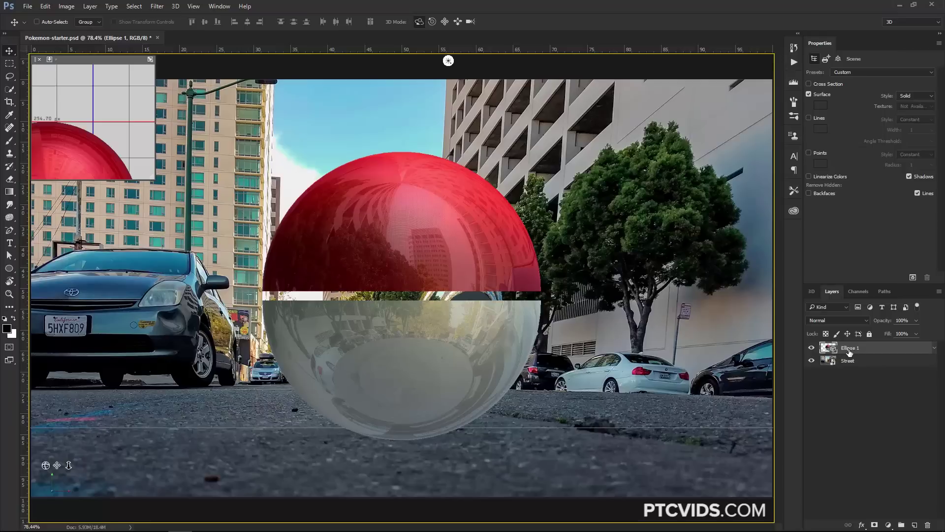
Move the Red and White half spheres below the second Default Camera, directly above Outter in the scene list
double_click(827, 351)
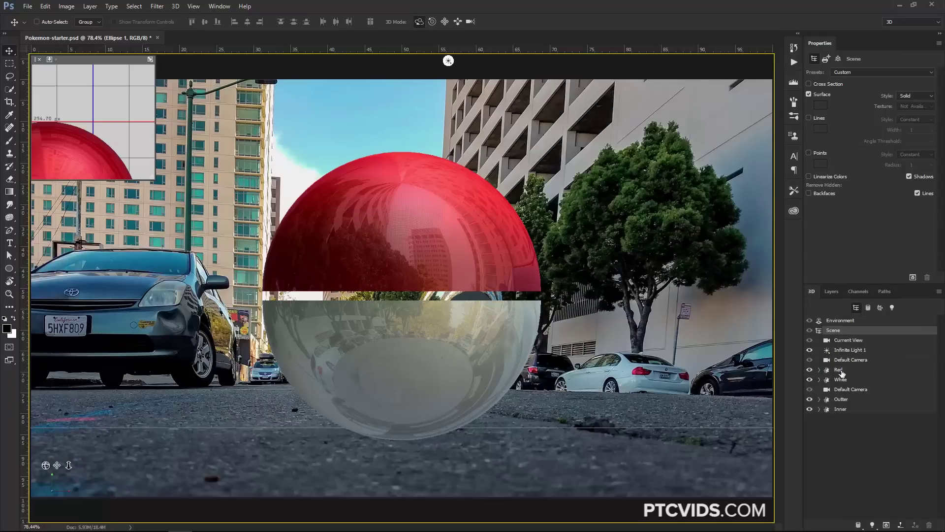
left_click(836, 370)
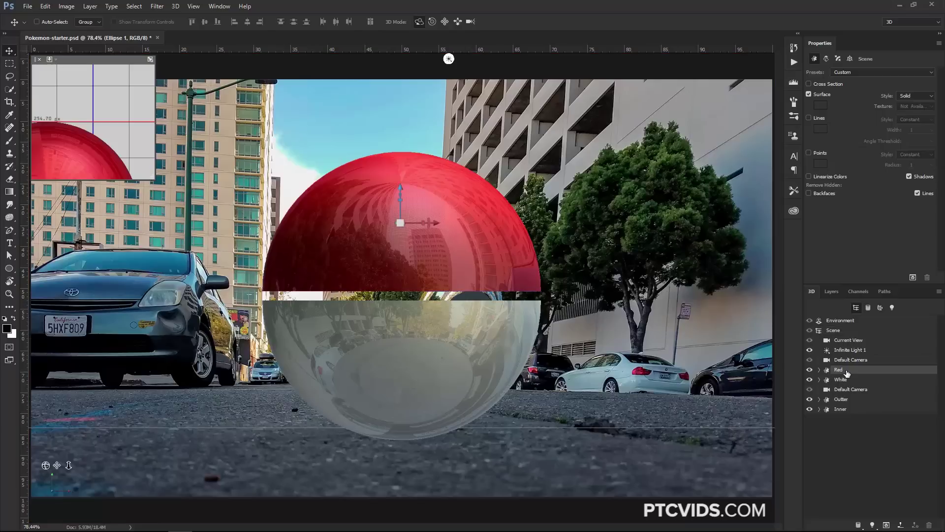
left_click(847, 381, "shift")
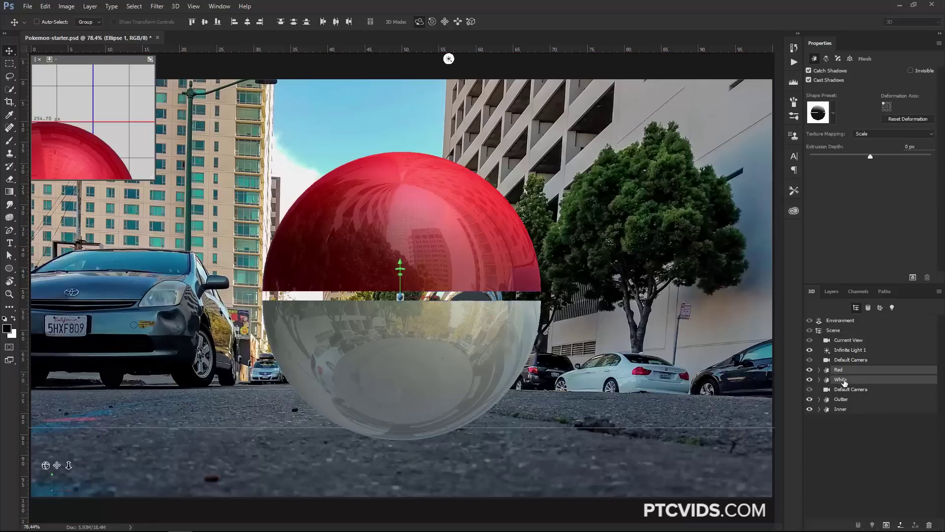
left_click_drag(845, 382, 847, 394)
Group the Red, White, Outter and Inner meshes together and name the group Pokeball
left_click(852, 408, "shift")
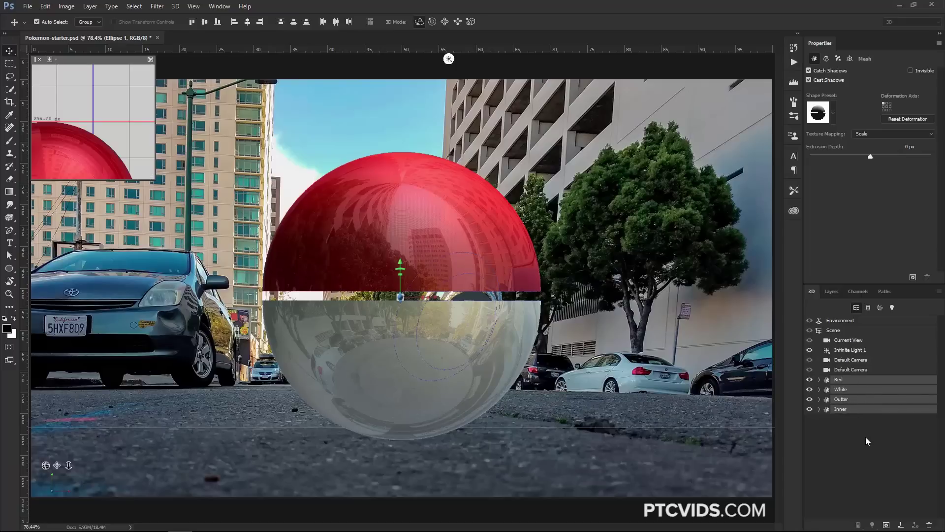
key("ctrl+g")
left_click(850, 372)
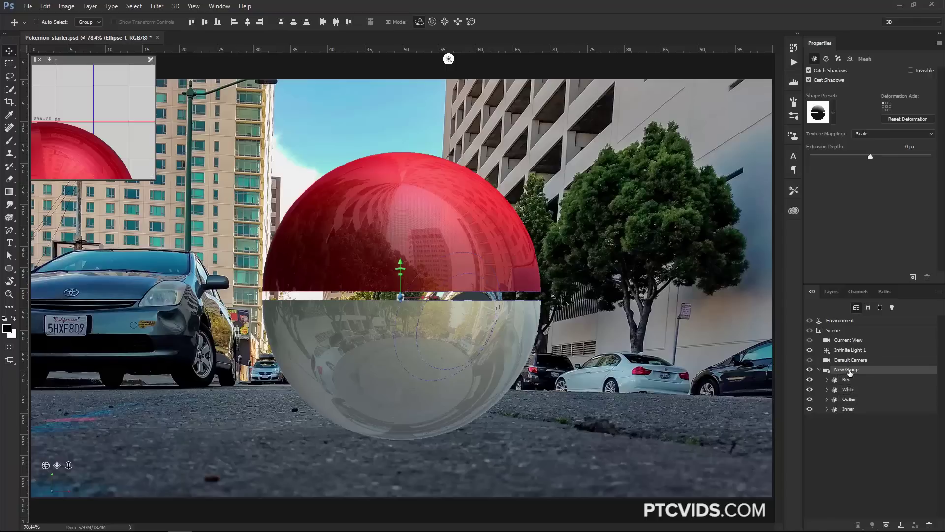
double_click(849, 370)
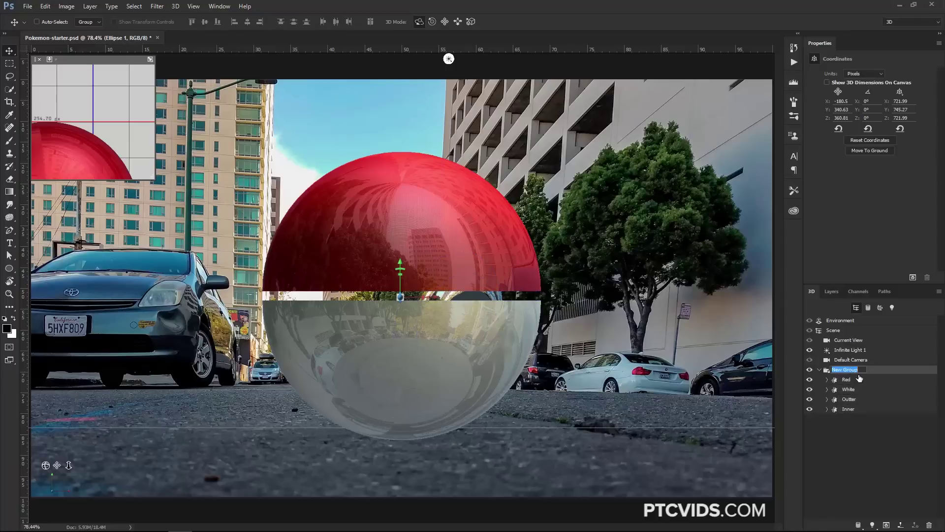
type("Pokeball")
key("Return")
Group the Outter and Inner discs as Button, and move that group forward along Z to about 749 px
left_click(856, 399)
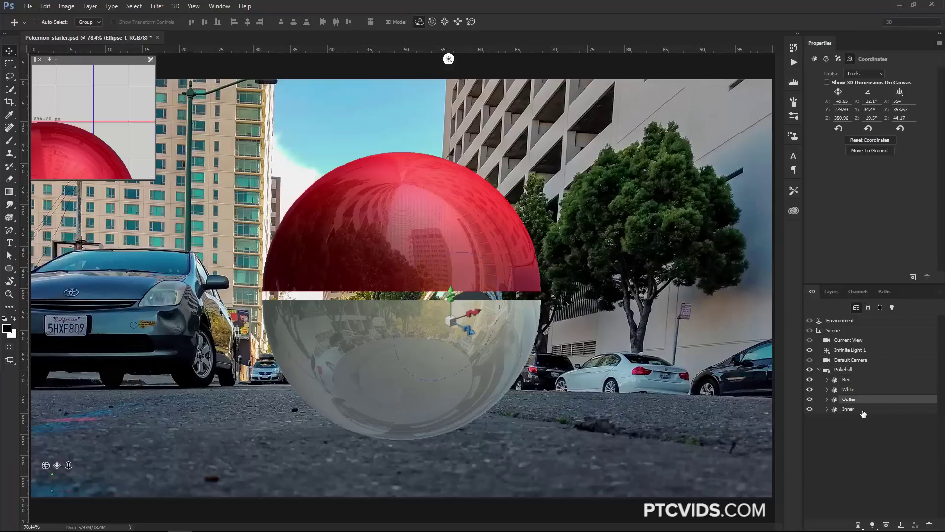
left_click(860, 410, "shift")
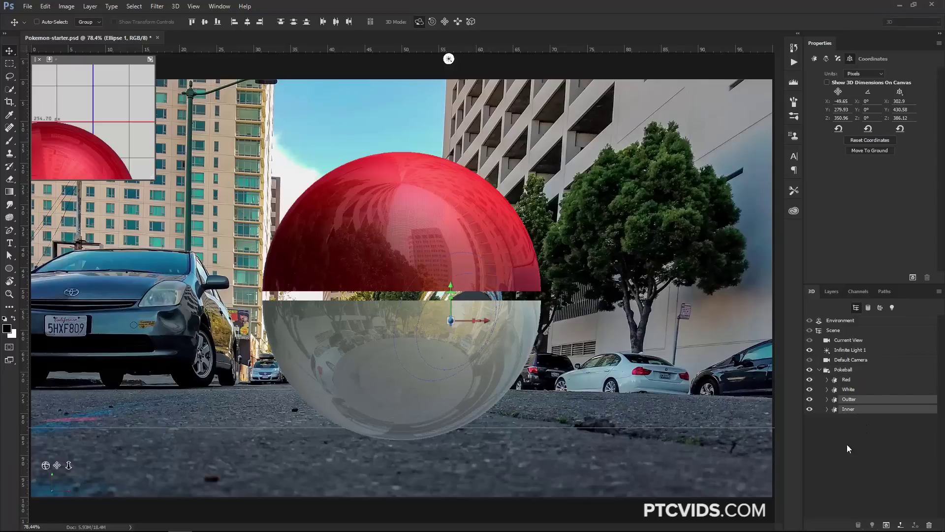
key("ctrl+g")
left_click(855, 400)
double_click(855, 400)
type("Button")
key("Return")
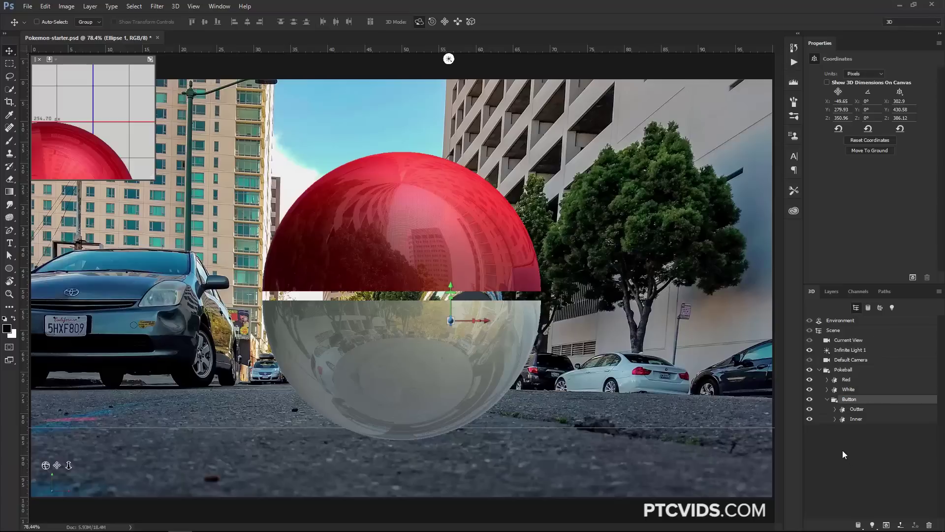
left_click_drag(448, 315, 497, 423)
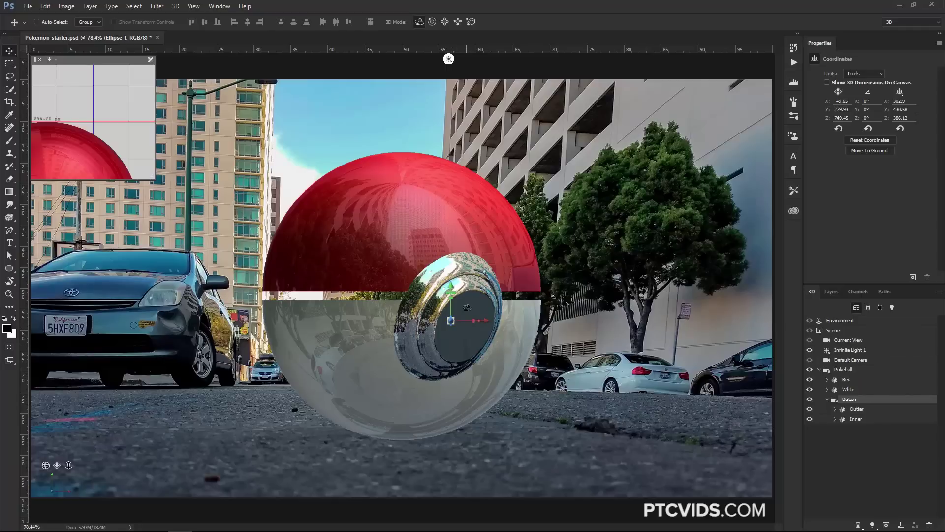
Reset the rotation of the Outter and Inner discs, and shift Inner along X to about -52 px to centre it in Outter
left_click(863, 410)
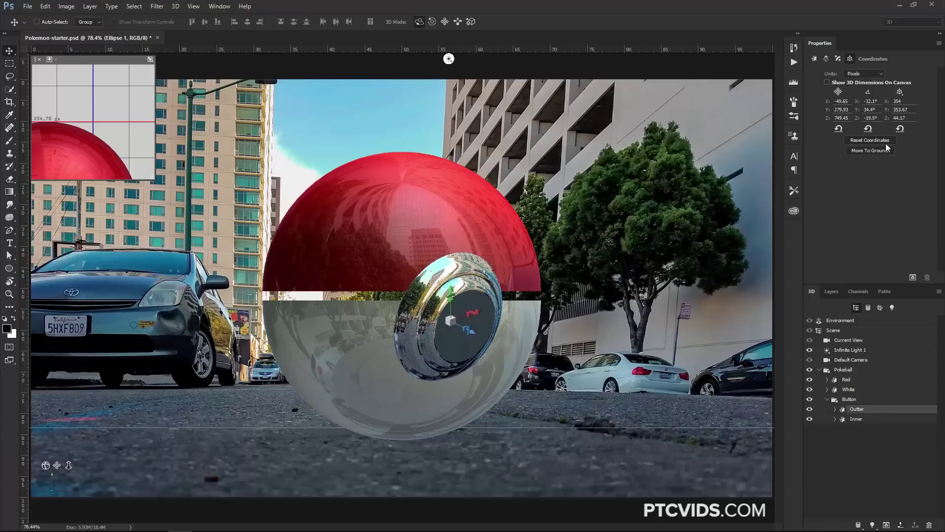
left_click(858, 420)
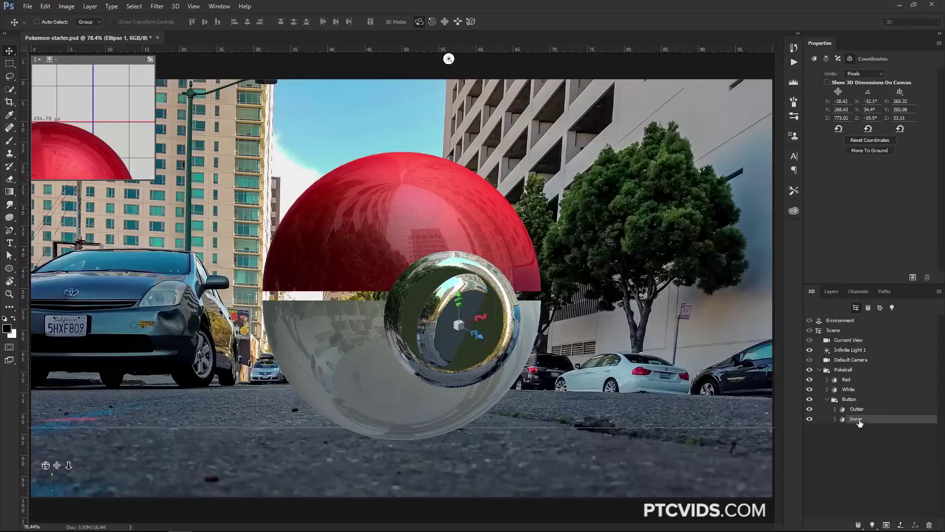
left_click(868, 129)
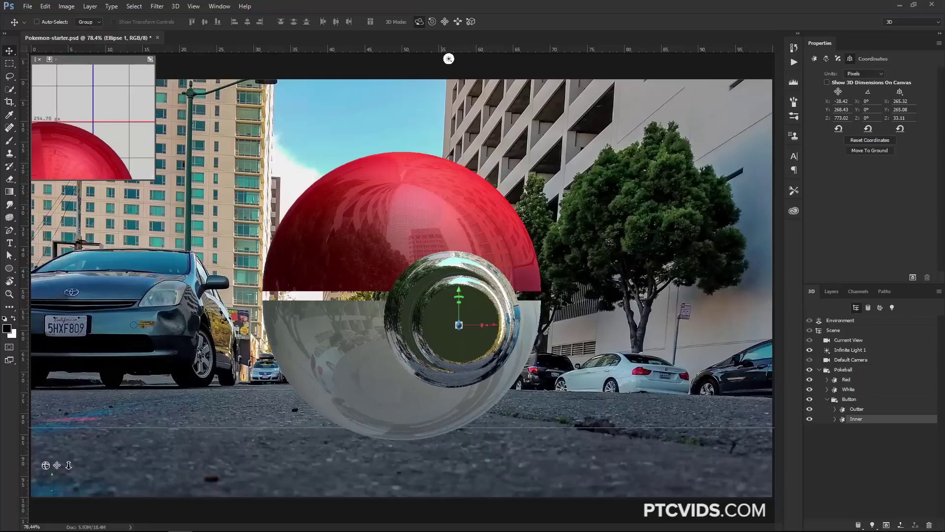
left_click_drag(45, 465, 19, 471)
left_click_drag(435, 374, 427, 375)
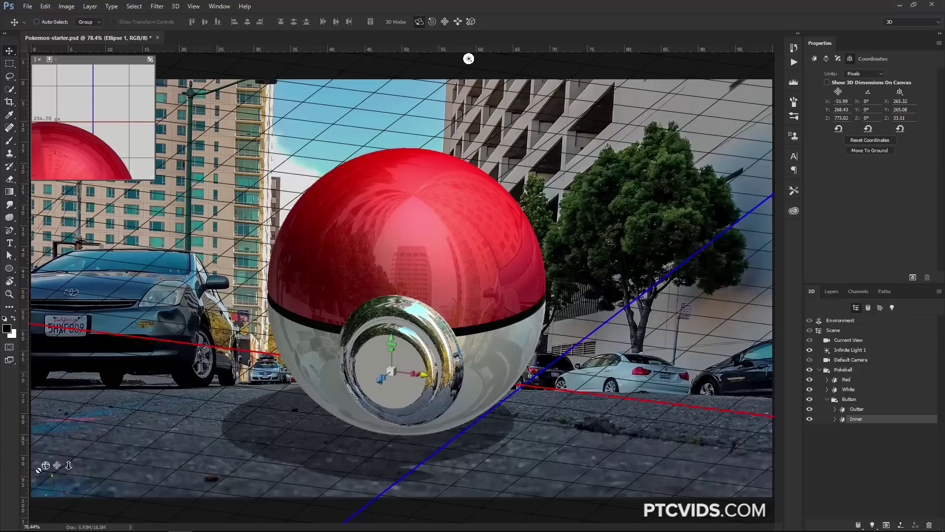
Centre the Button group horizontally on the ball at X about -187 px using the Front view, and push it back to Z about 723 px
left_click(853, 344)
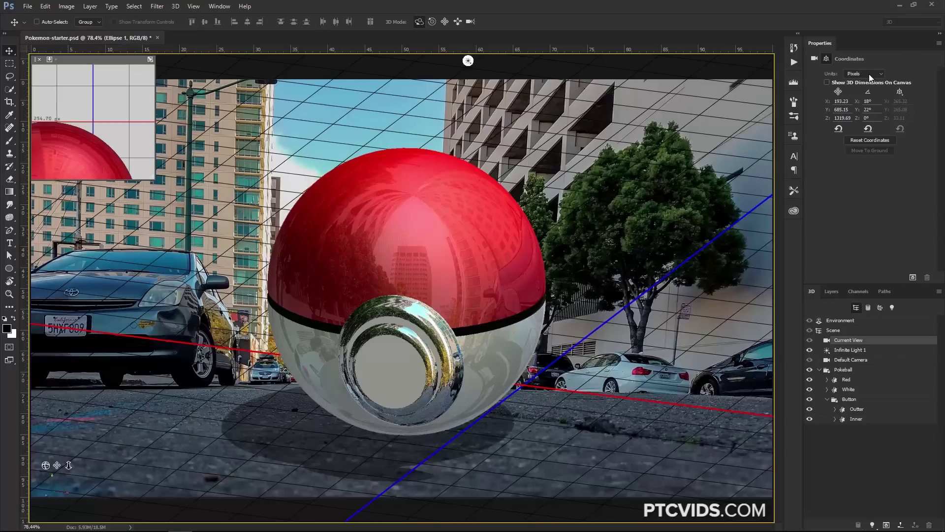
left_click(815, 58)
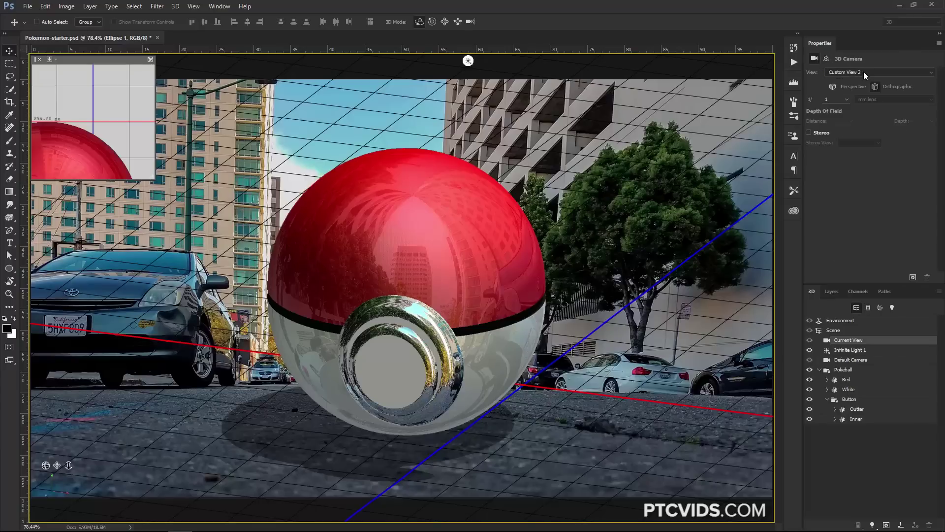
left_click(864, 72)
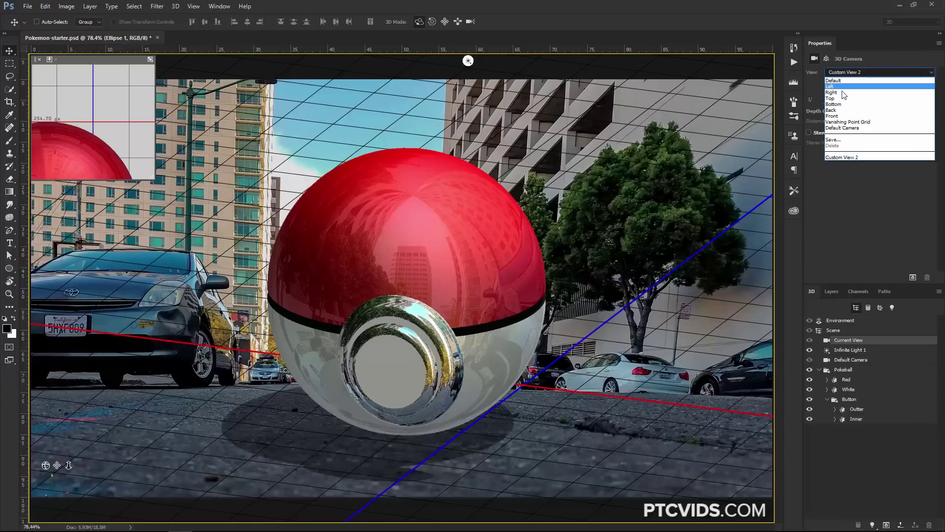
left_click(843, 115)
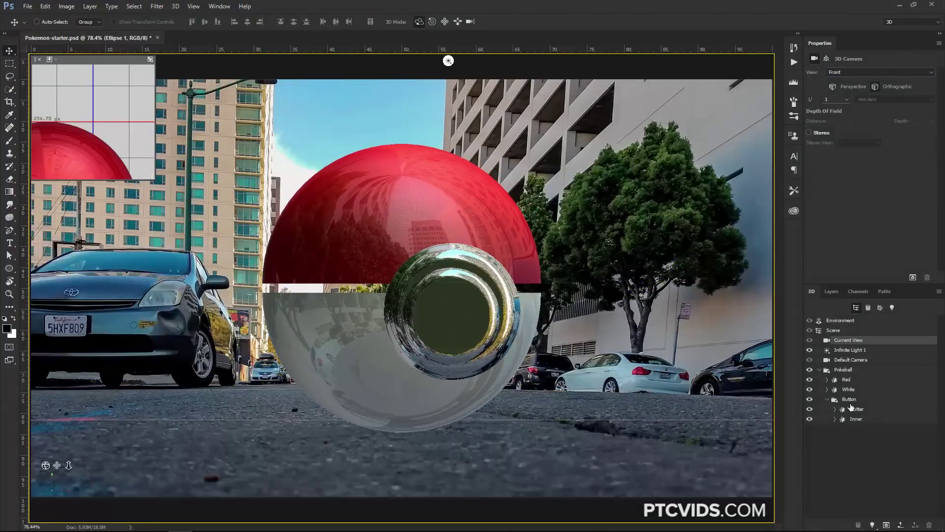
left_click(859, 400)
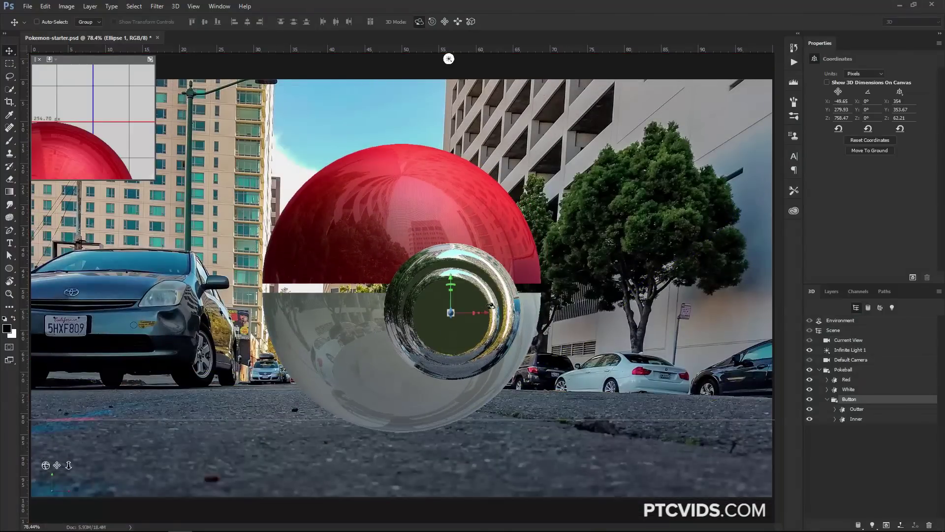
left_click_drag(490, 312, 417, 324)
left_click_drag(46, 466, 92, 477)
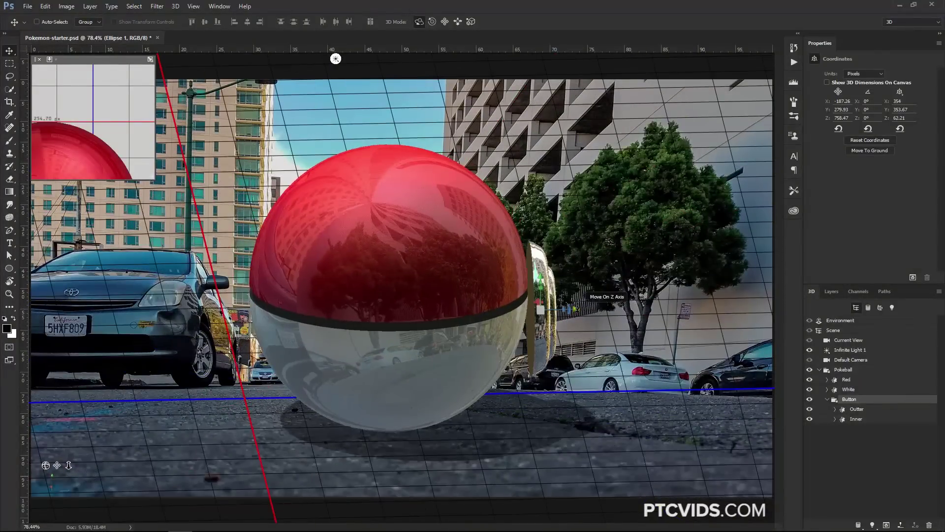
left_click_drag(575, 308, 562, 309)
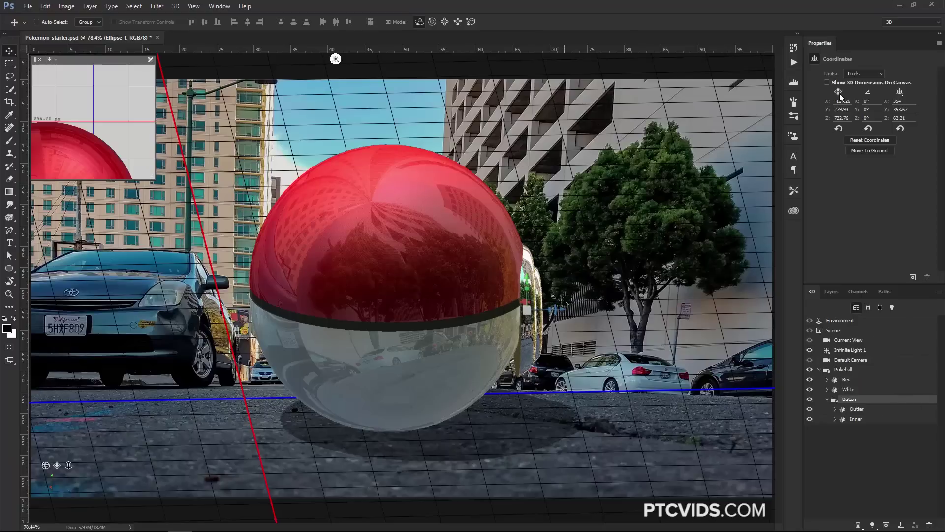
Switch the camera to the Front view and raise the Button group to the ball's seam at Y about 348 px
left_click(854, 341)
left_click(814, 59)
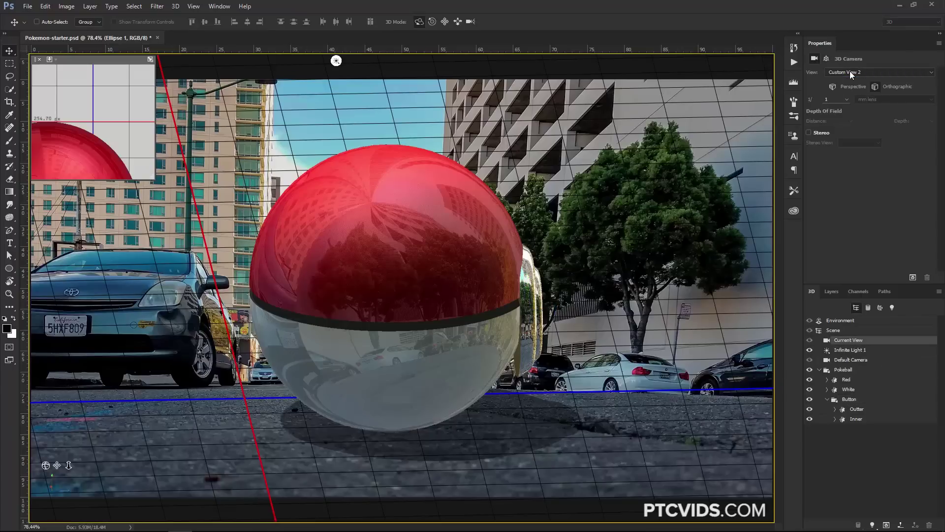
left_click(850, 72)
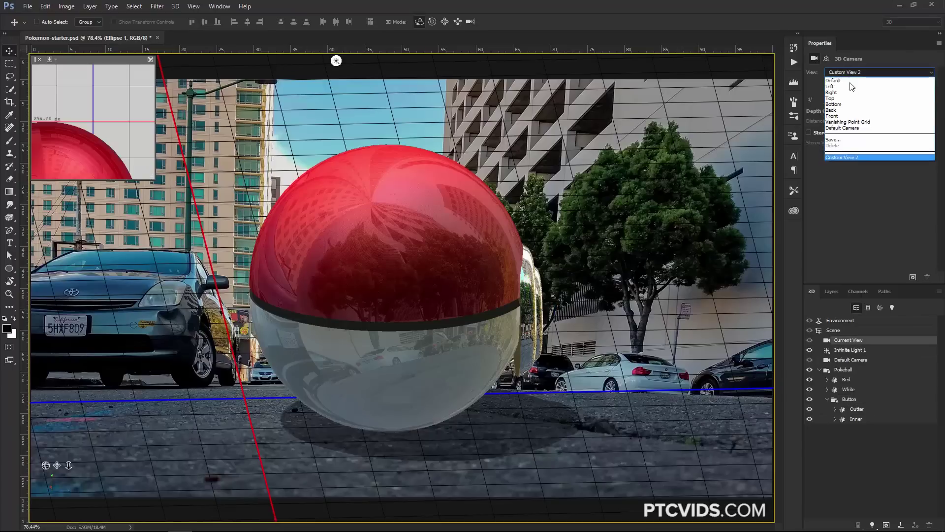
left_click(844, 116)
left_click(851, 400)
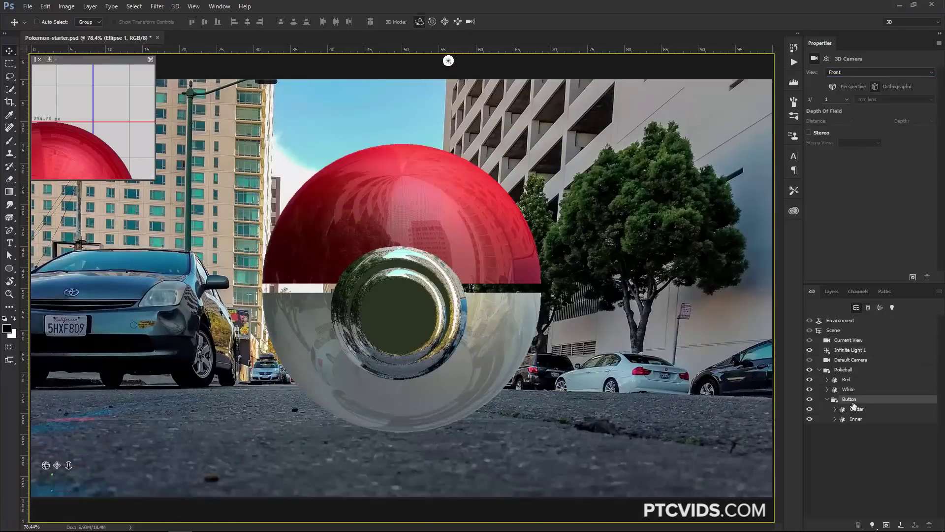
left_click_drag(400, 275, 400, 261)
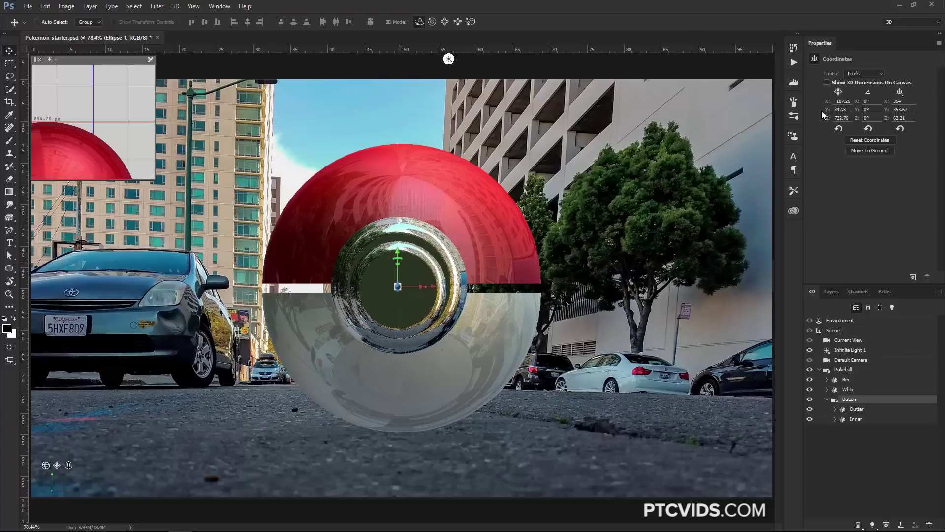
Switch the camera to the Left view and push the Button group further into the ball, to Z about 695 px
left_click(844, 360)
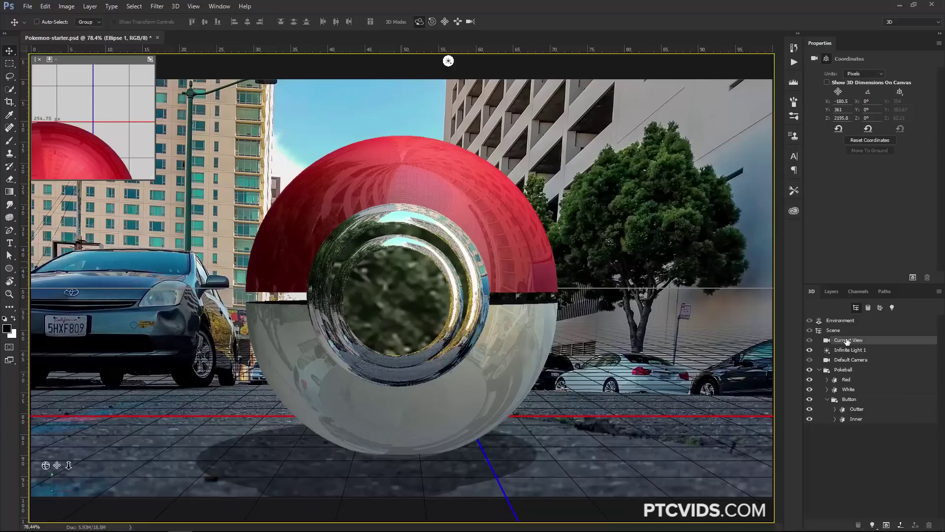
left_click(814, 59)
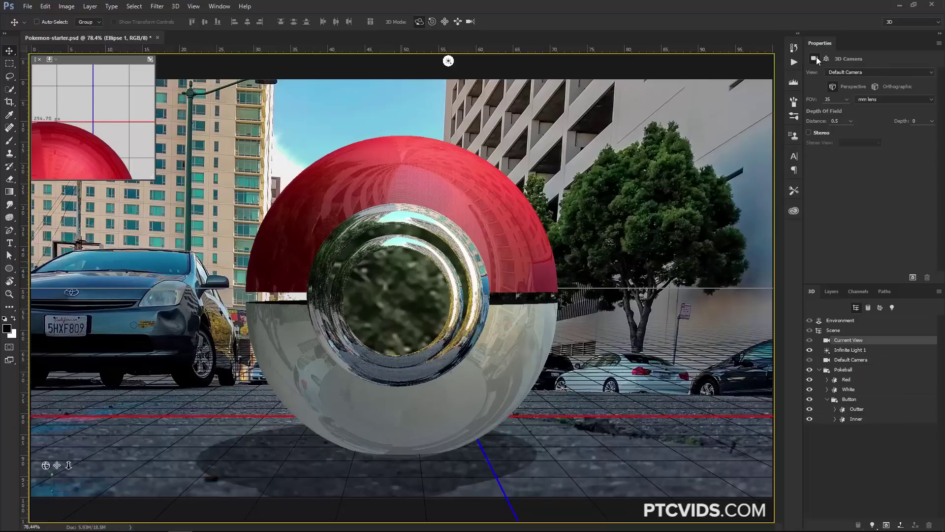
left_click(859, 72)
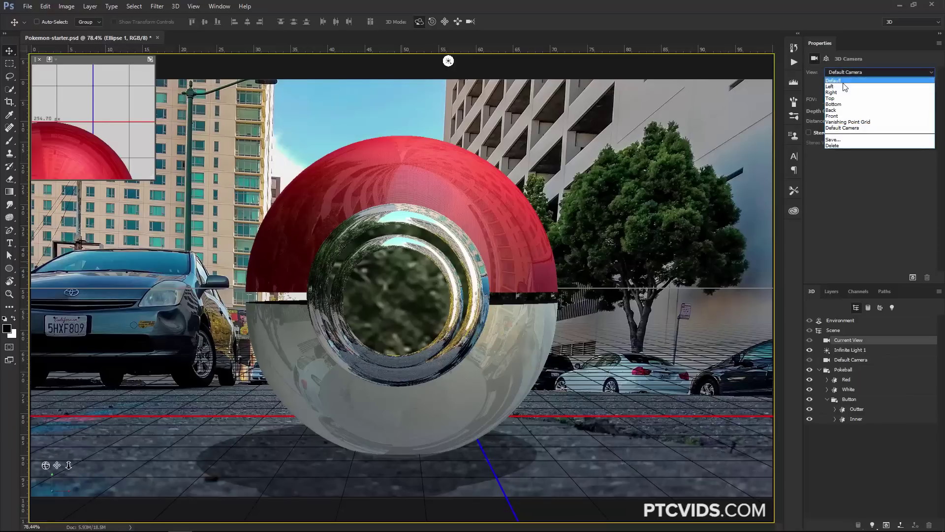
left_click(841, 86)
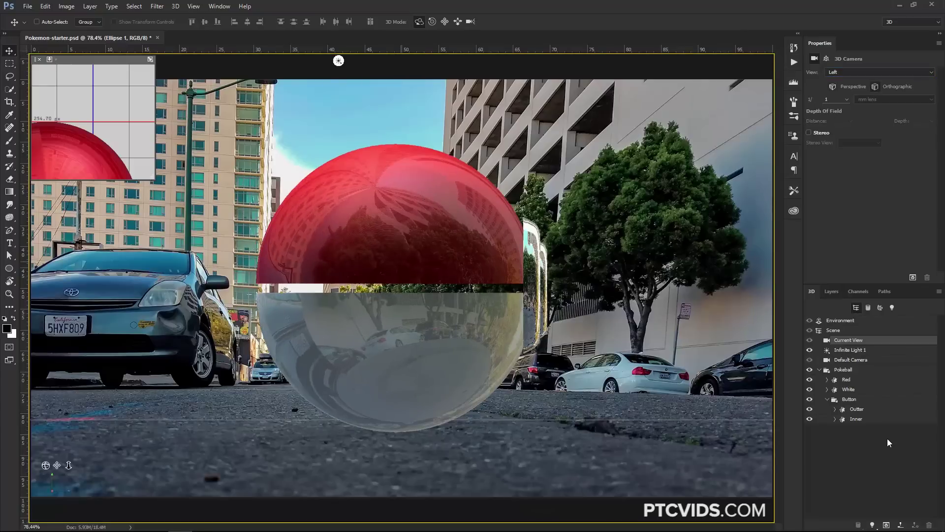
left_click(849, 399)
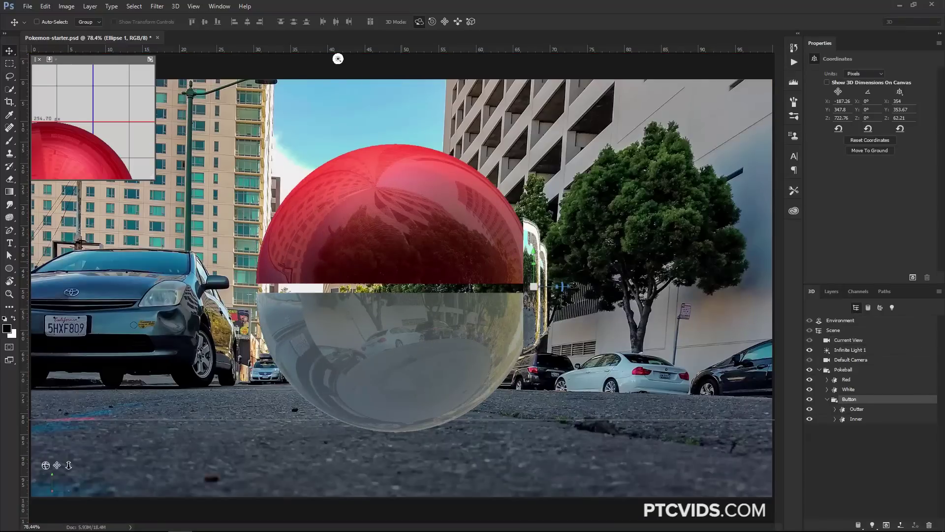
left_click_drag(565, 286, 551, 286)
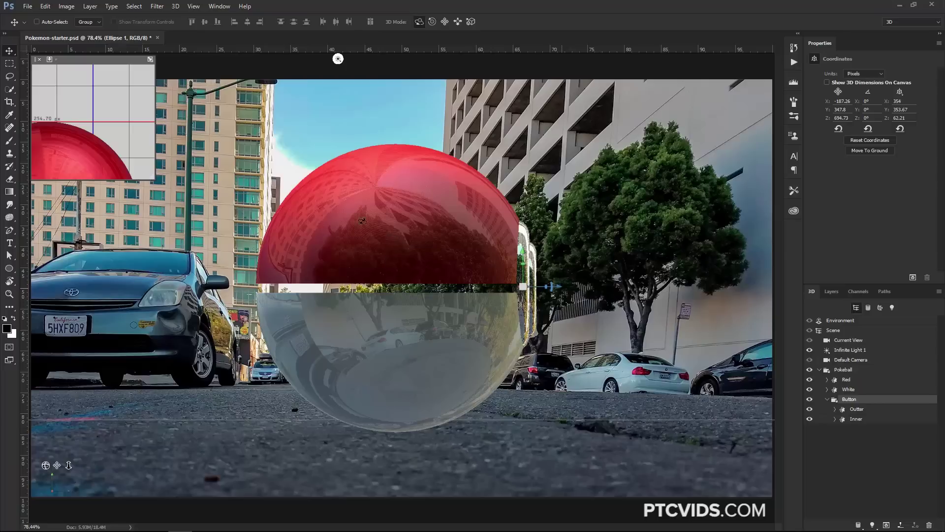
Duplicate the White half sphere in the Pokeball group
left_click(865, 392)
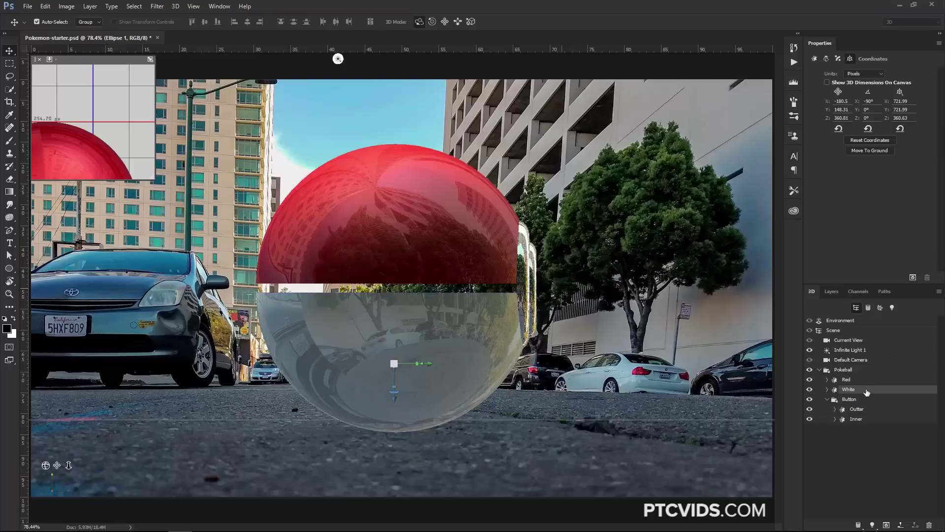
right_click(866, 391)
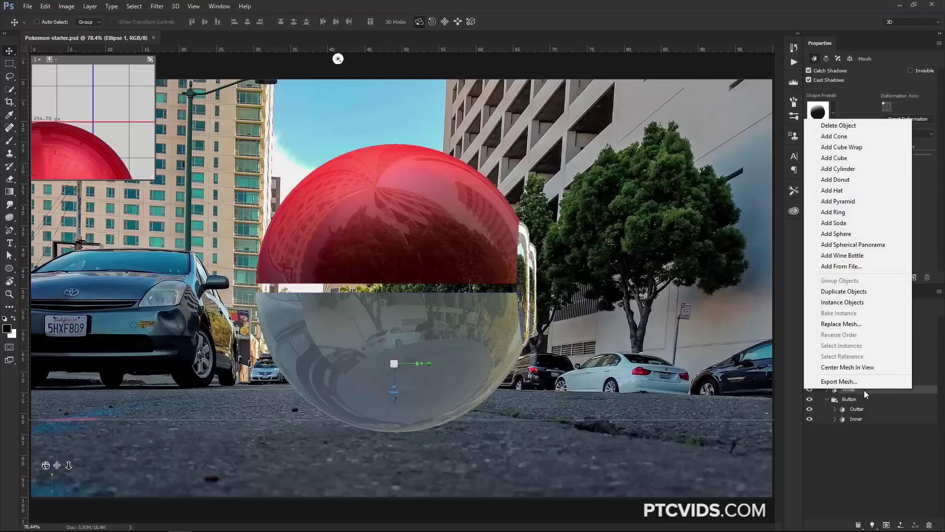
left_click(860, 294)
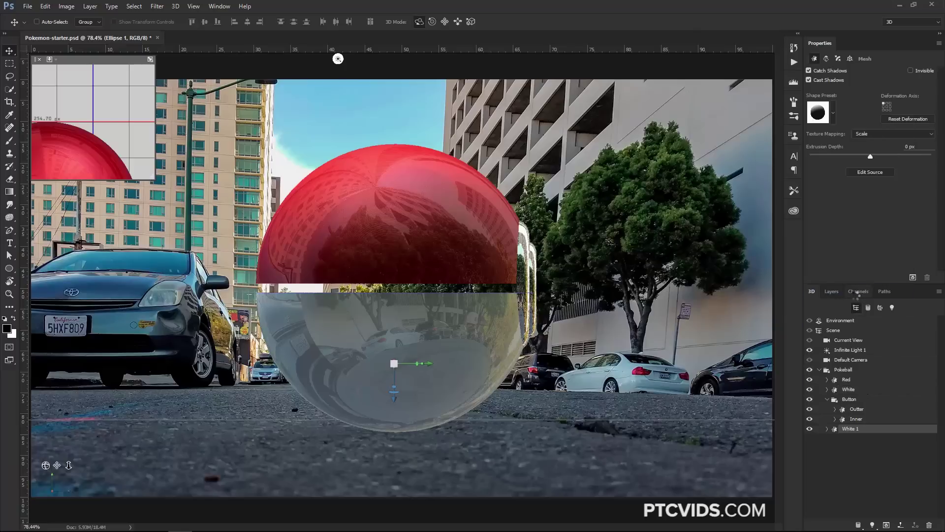
Move the White 1 duplicate directly below White in the Pokeball group and rename it Black
left_click_drag(851, 431, 862, 393)
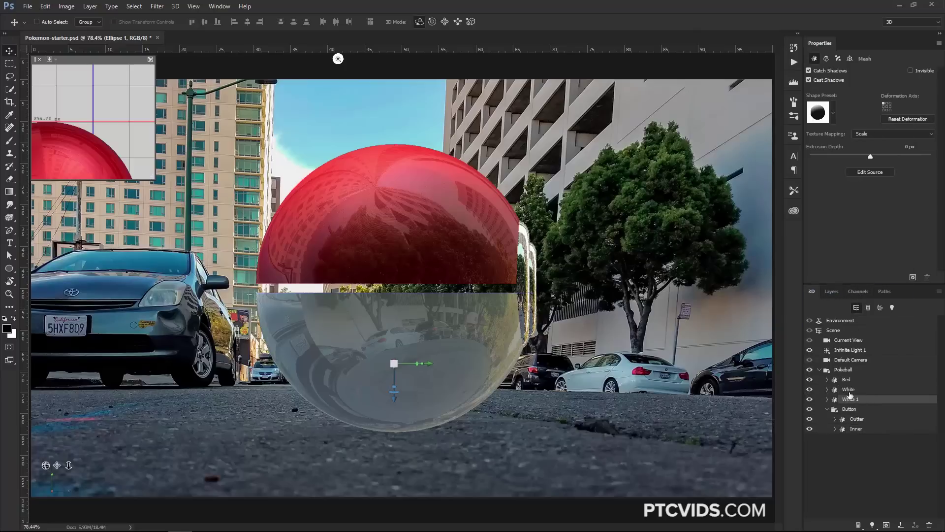
double_click(857, 399)
type("Black")
key("Escape")
Set the Black mesh's horizontal bend angle to 360° and its extrusion material's diffuse color to RGB 21, 21, 21
left_click(827, 59)
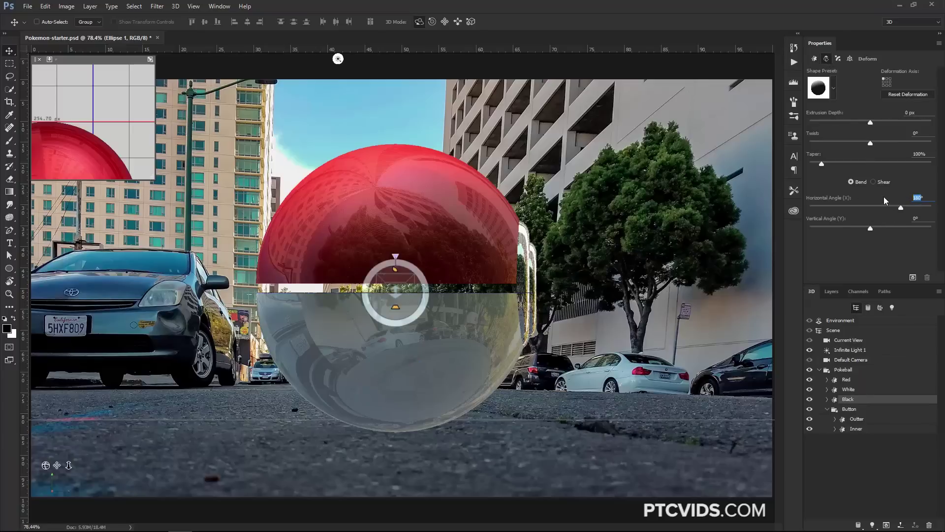
type("360")
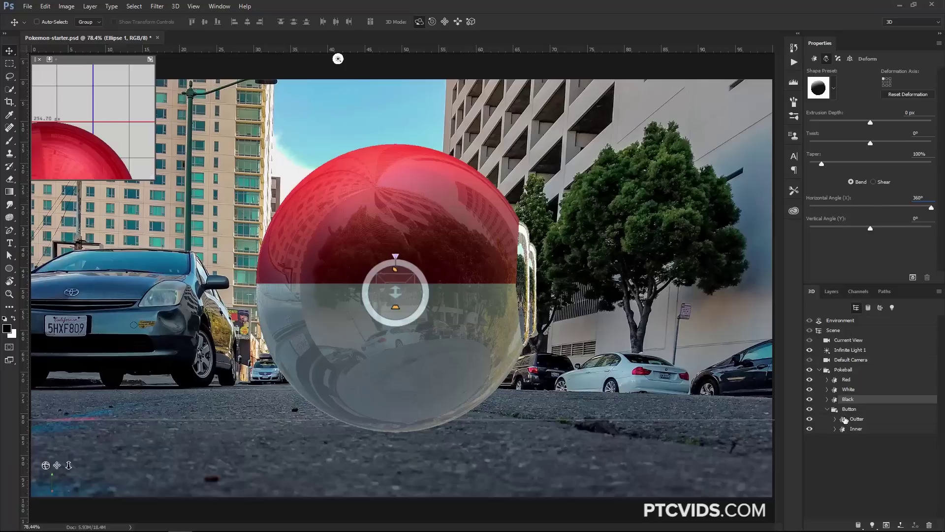
left_click(827, 399)
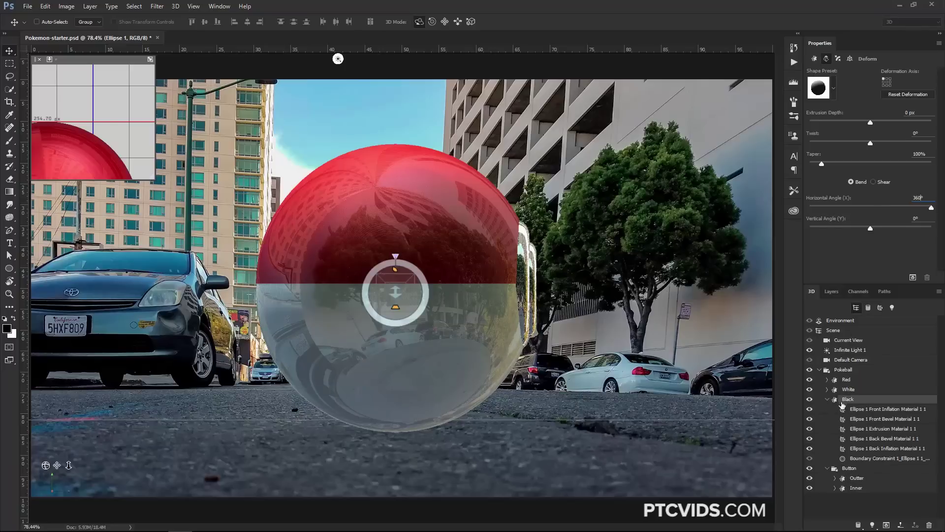
left_click(877, 428)
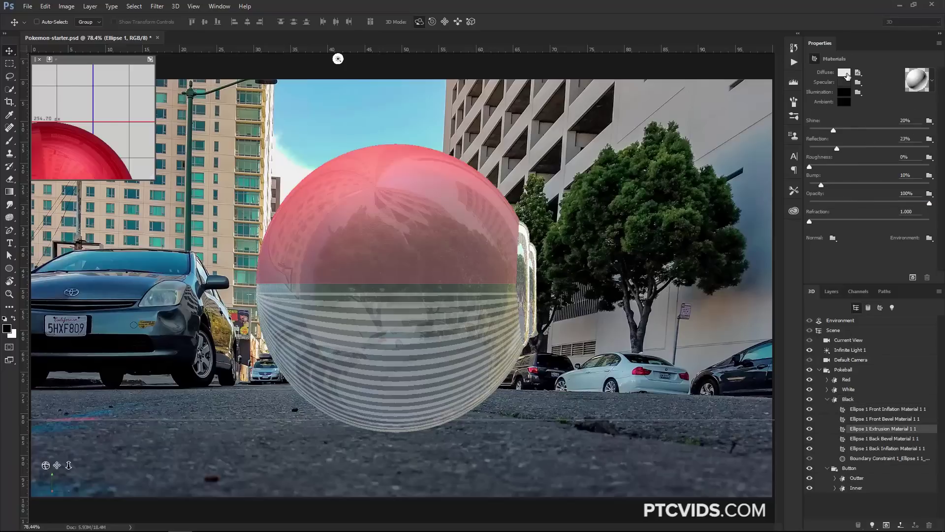
left_click(847, 75)
left_click_drag(376, 326, 362, 332)
left_click(545, 105)
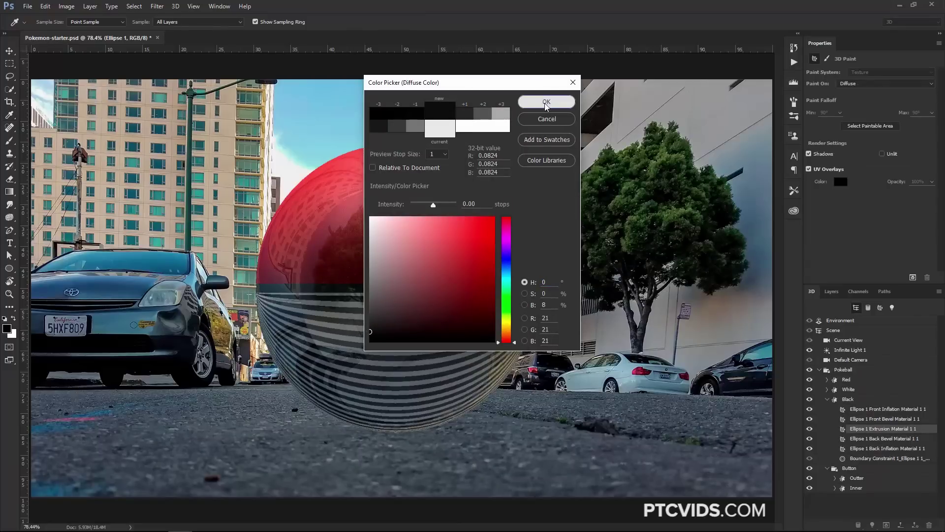
Scale the Black sphere down slightly to sit just inside the ball, and set its extrusion material's reflection to 5%
left_click(853, 403)
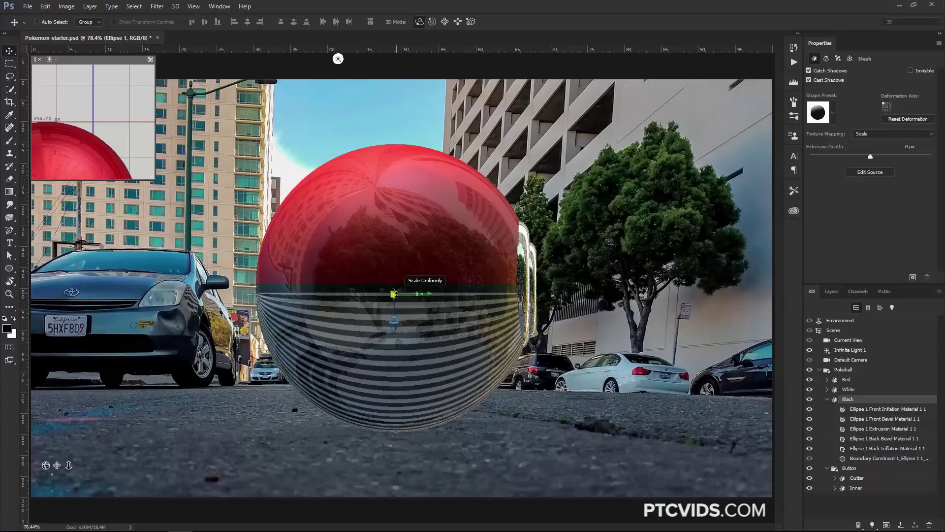
left_click_drag(393, 293, 376, 292)
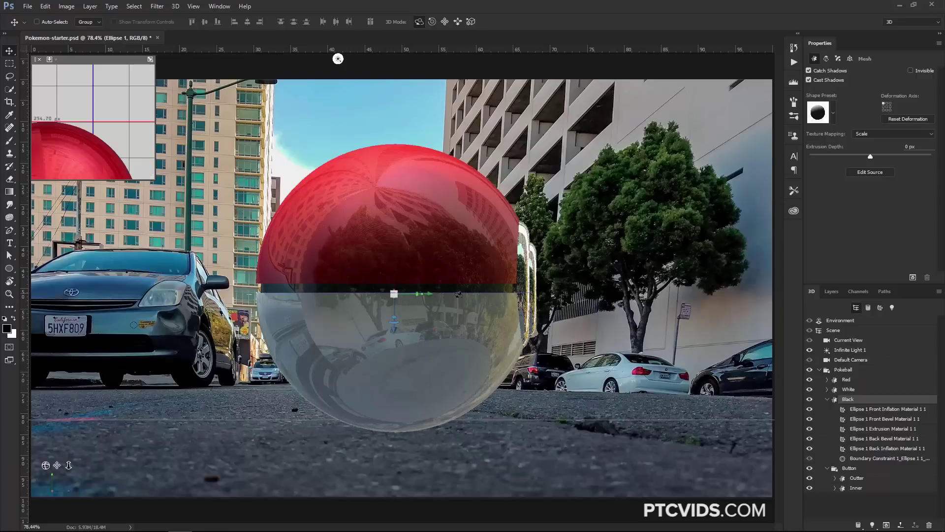
left_click(908, 429)
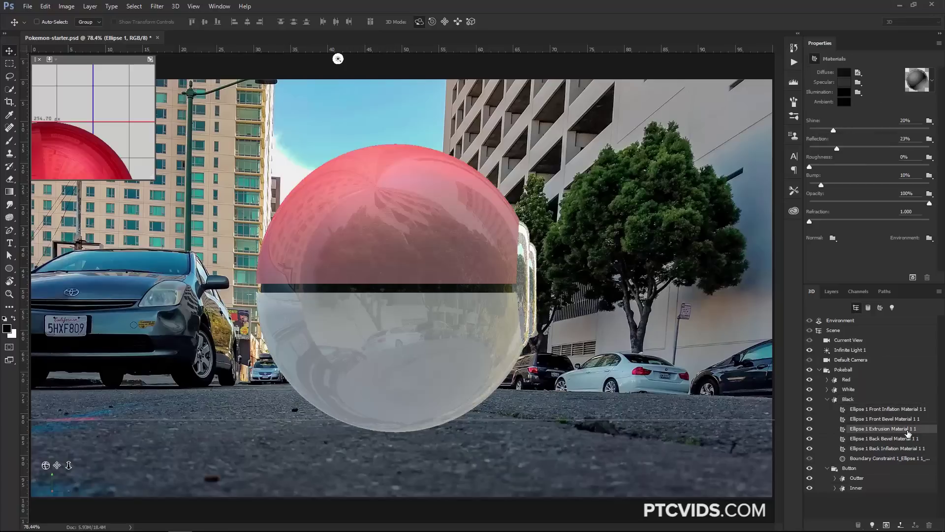
left_click(818, 147)
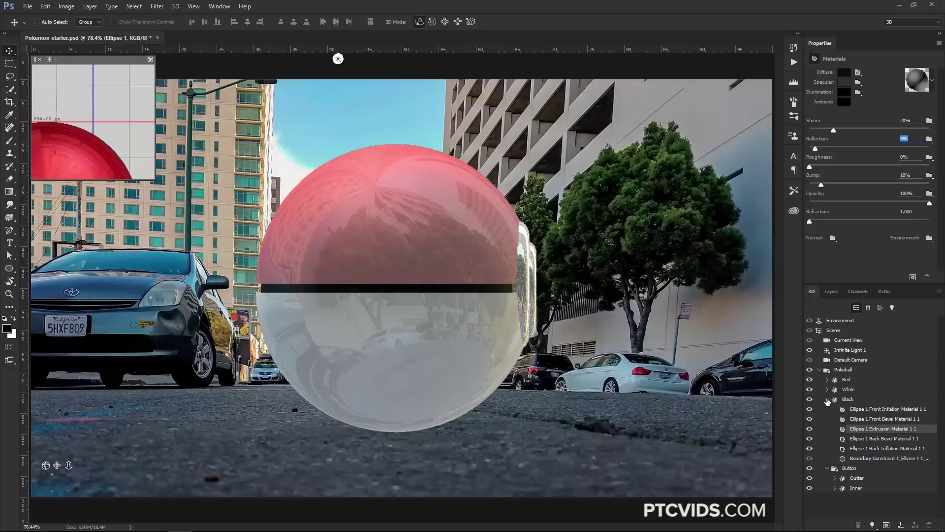
left_click(831, 398)
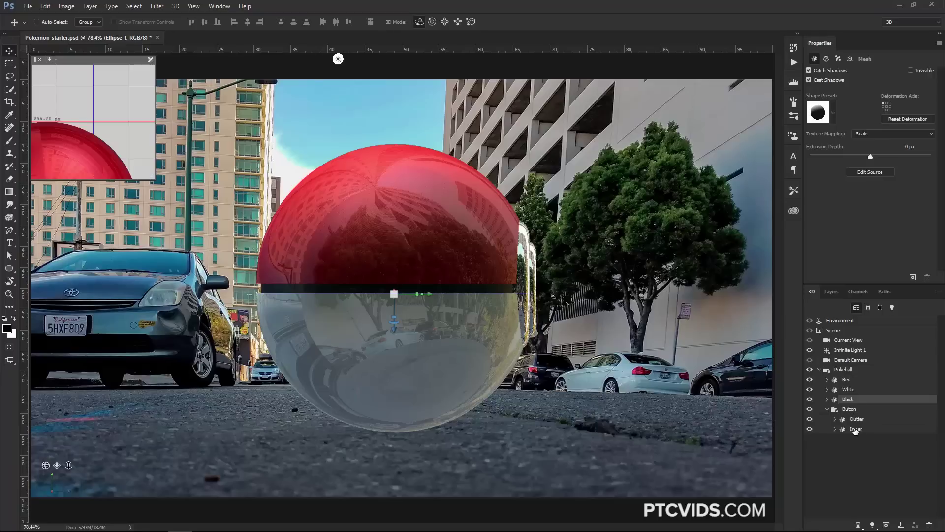
Save the document and, in the Front view, scale the Button group down uniformly to about 320 px wide
key("ctrl+s")
left_click(847, 340)
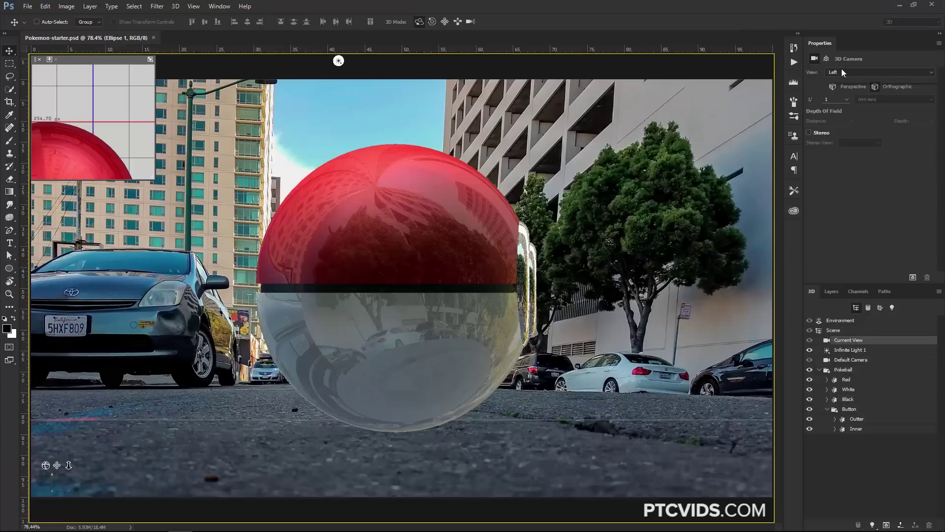
left_click(841, 73)
left_click(844, 118)
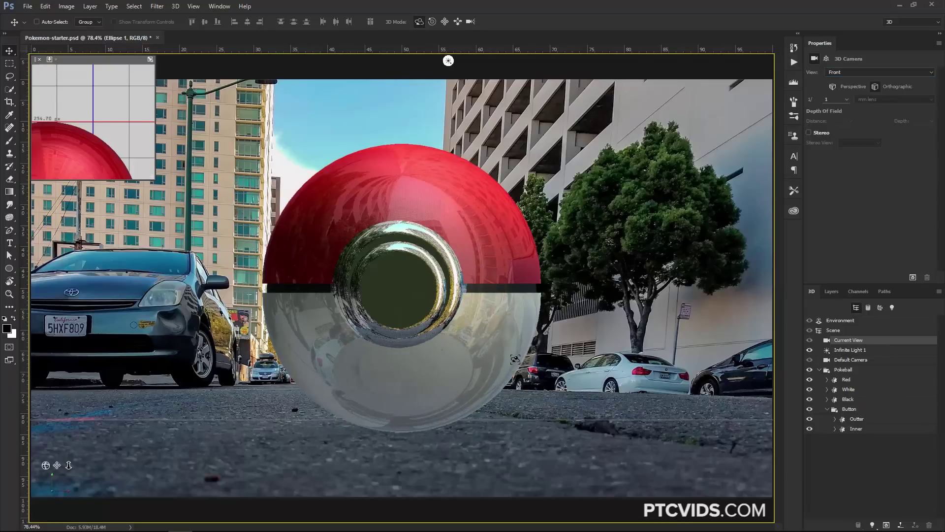
left_click(843, 411)
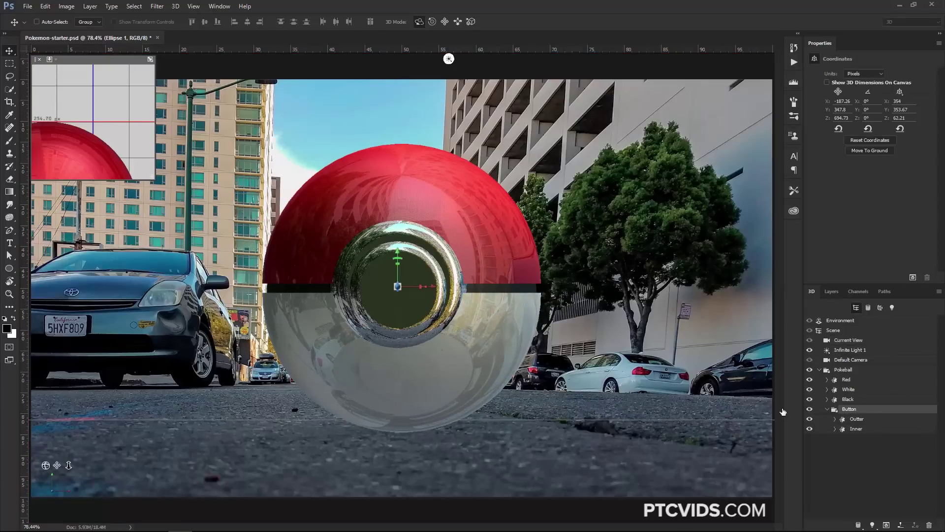
mouse_move(399, 286)
left_mouse_down()
mouse_move(375, 294)
mouse_move(396, 292)
left_mouse_up()
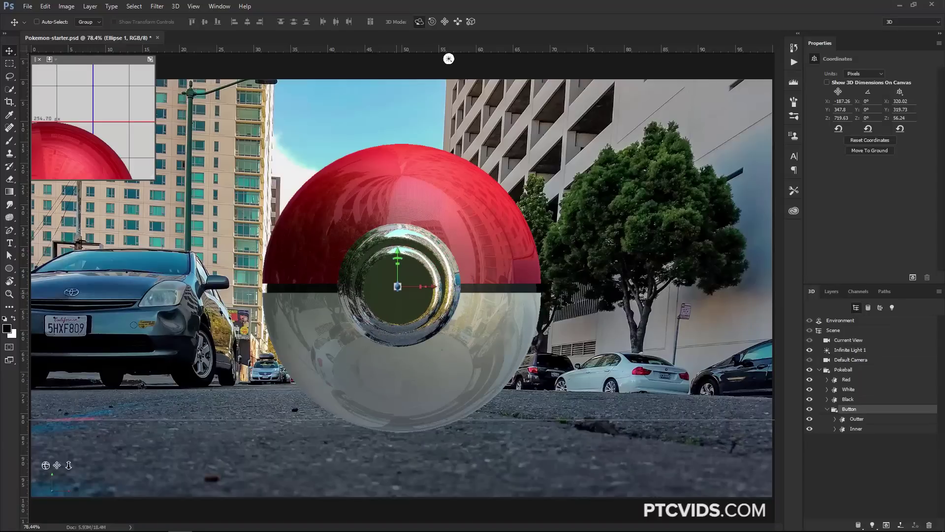
Push the Button group into the ball to Z about 708 px, and scale its Inner disc down slightly
left_click_drag(45, 465, 69, 464)
left_click_drag(562, 283, 560, 283)
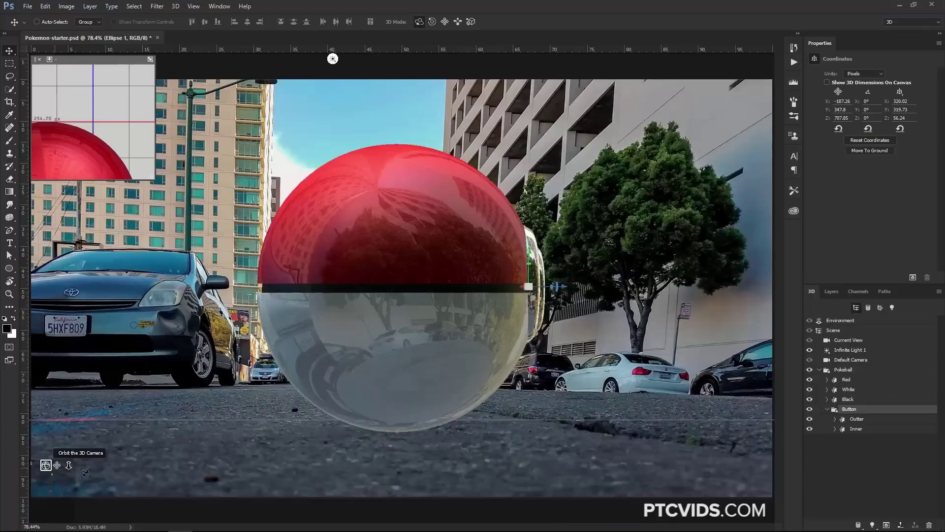
left_click_drag(85, 472, 216, 473)
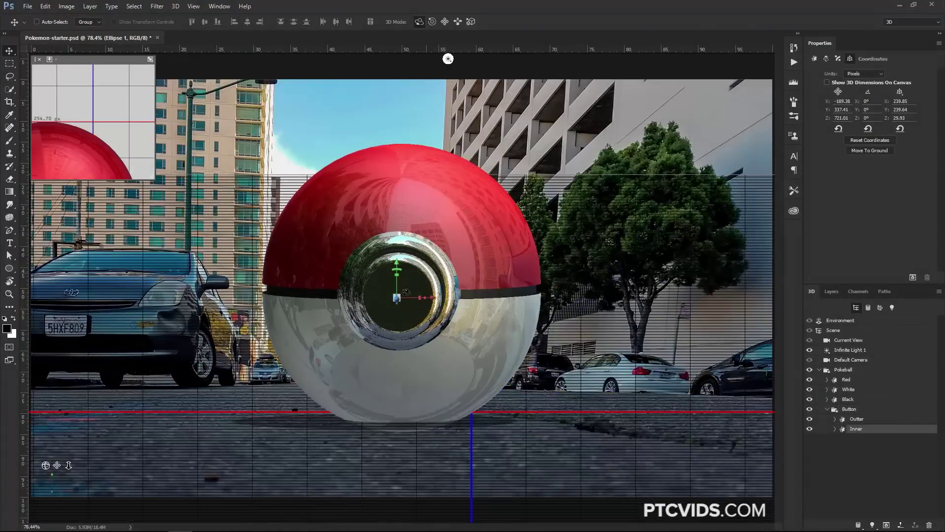
left_click_drag(393, 296, 355, 307)
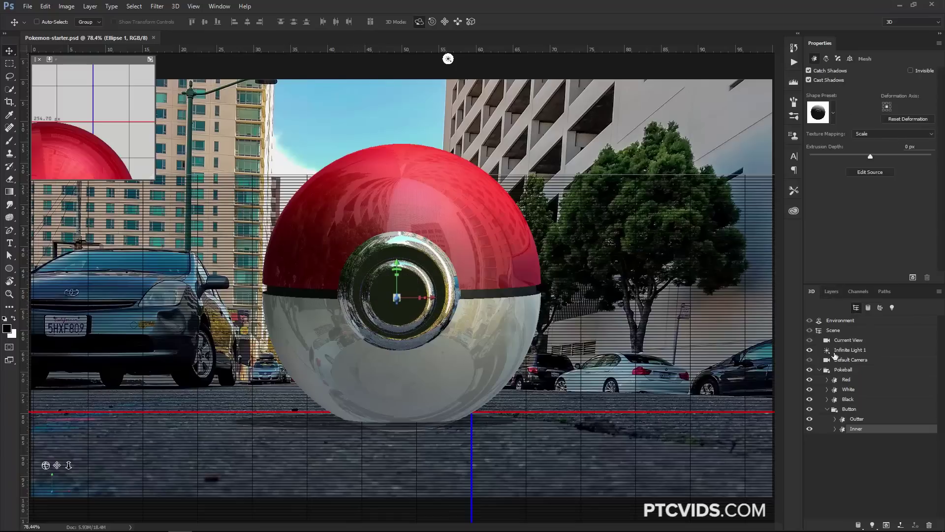
Select the Pokeball group and orbit the camera to about 1° X and 2° Y to match the street's perspective
left_click(844, 369)
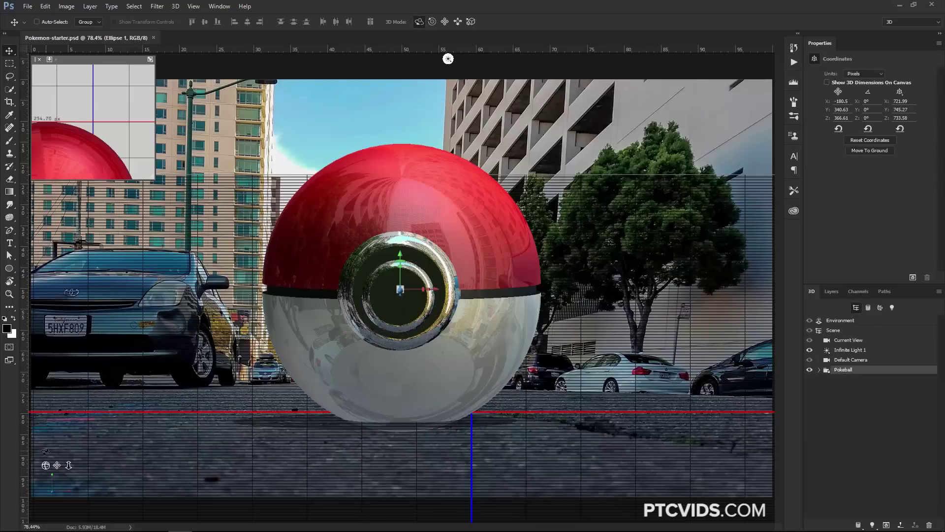
left_click_drag(45, 464, 45, 464)
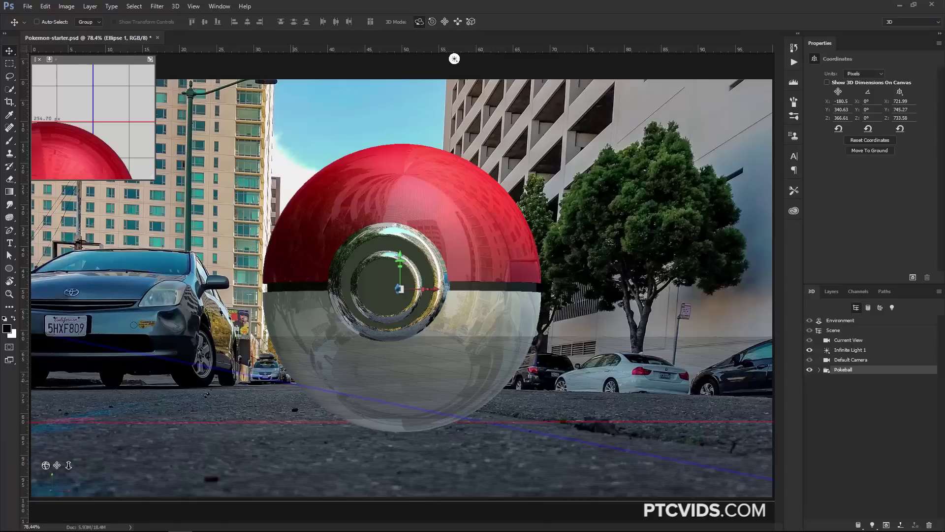
left_click_drag(45, 465, 48, 461)
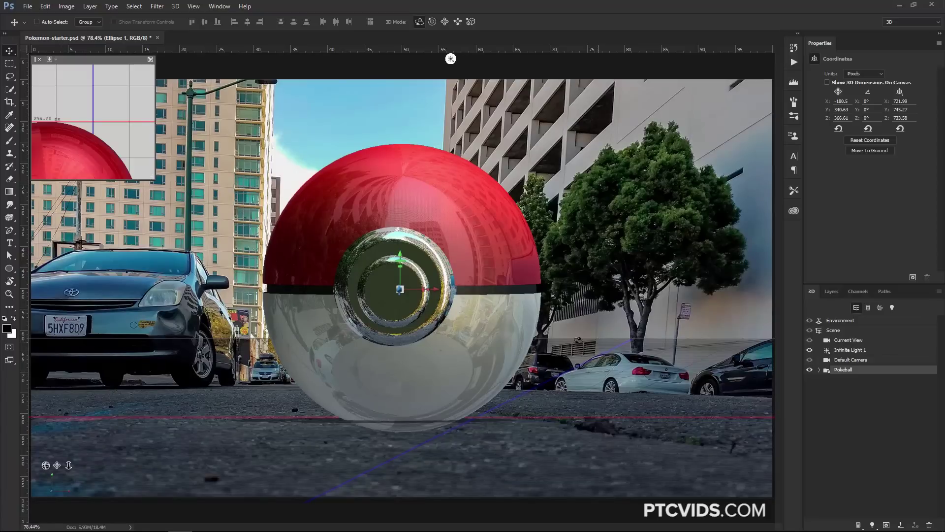
Hide the Pokeball group and set the current camera's X rotation angle to 0.6° to align the ground plane with the photo's horizon
left_click(809, 369)
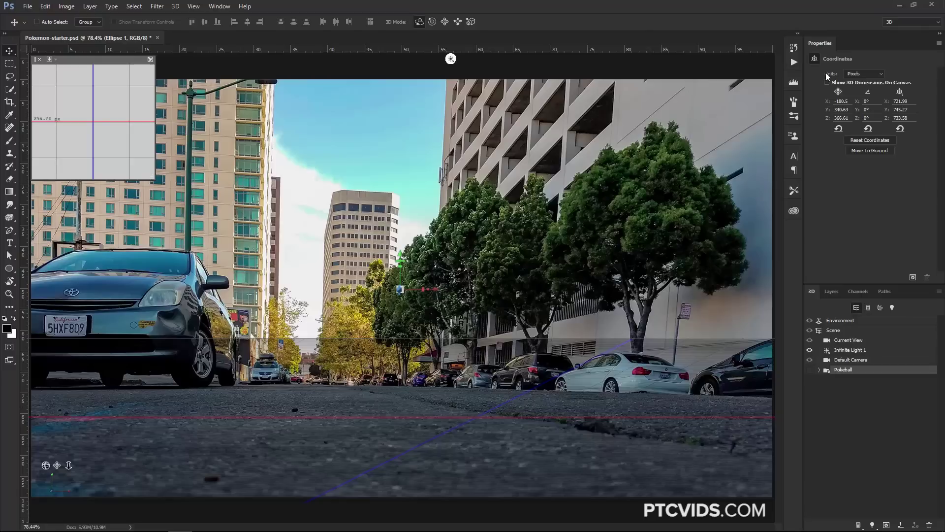
left_click(846, 340)
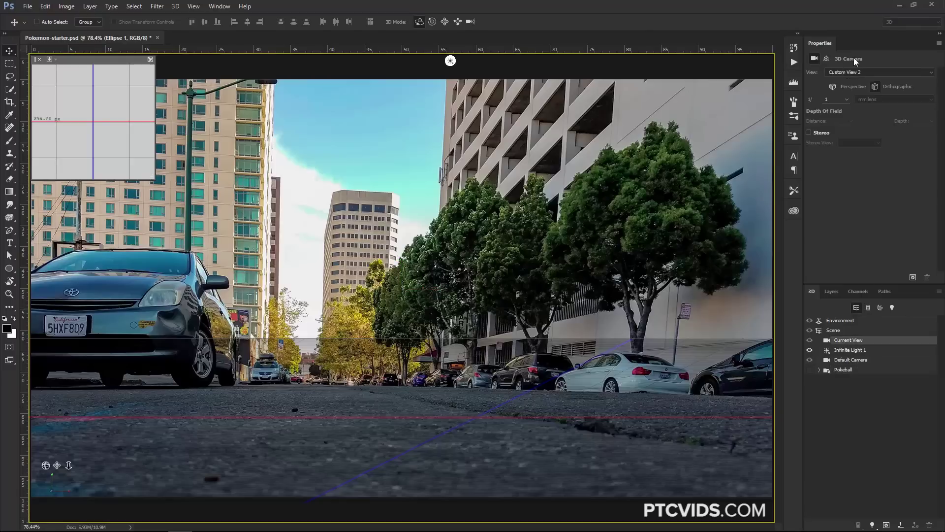
left_click(826, 58)
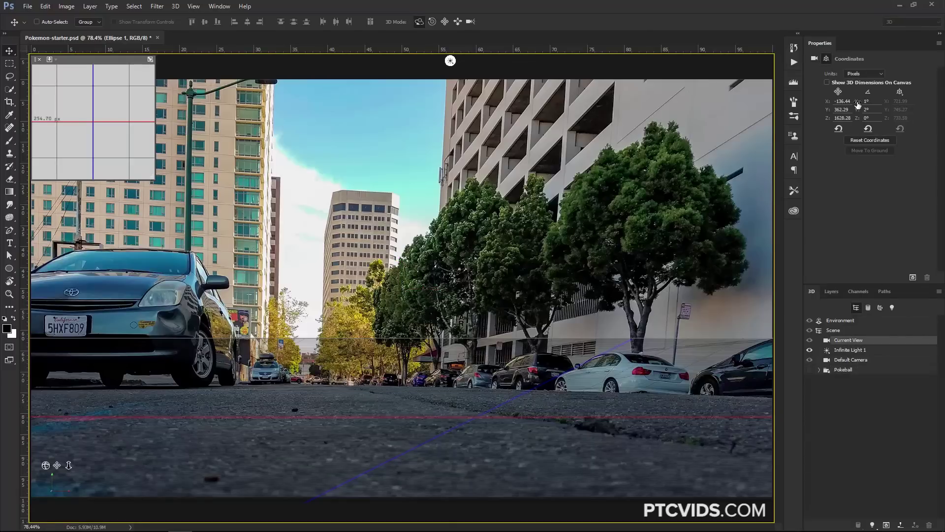
left_click_drag(858, 104, 859, 102)
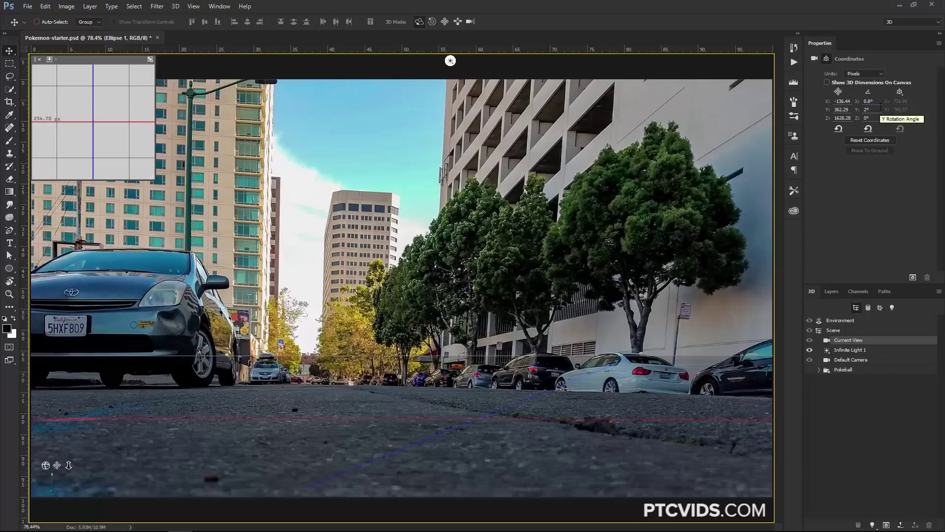
key("Up")
key("Up")
key("Up")
key("Up")
key("Down")
key("Down")
key("Down")
key("Down")
key("Down")
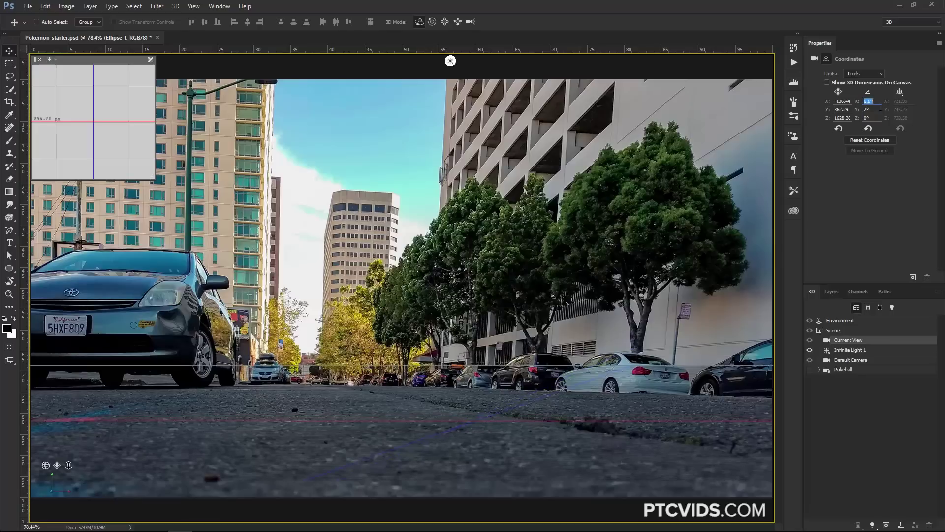
key("Down")
key("Up")
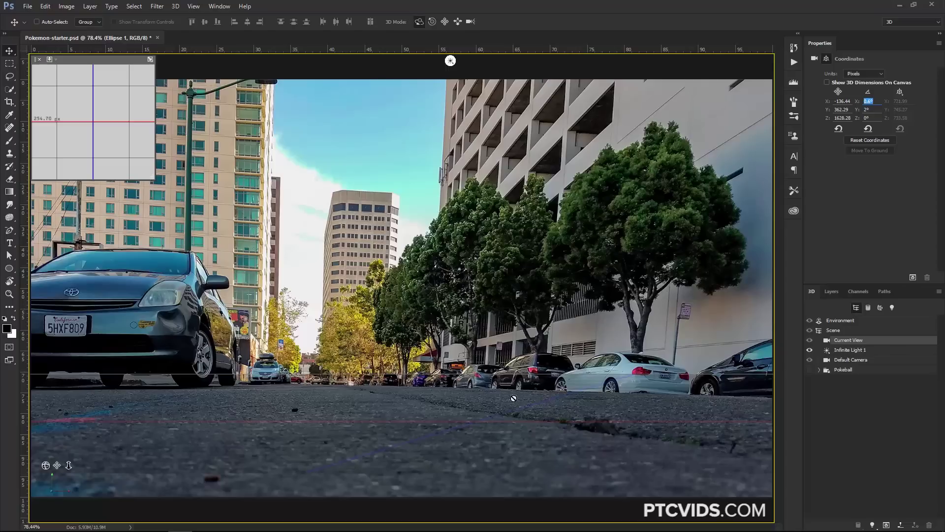
Show the Pokeball group again and move it along the X axis to about -407 px
left_click(810, 370)
left_click(434, 326)
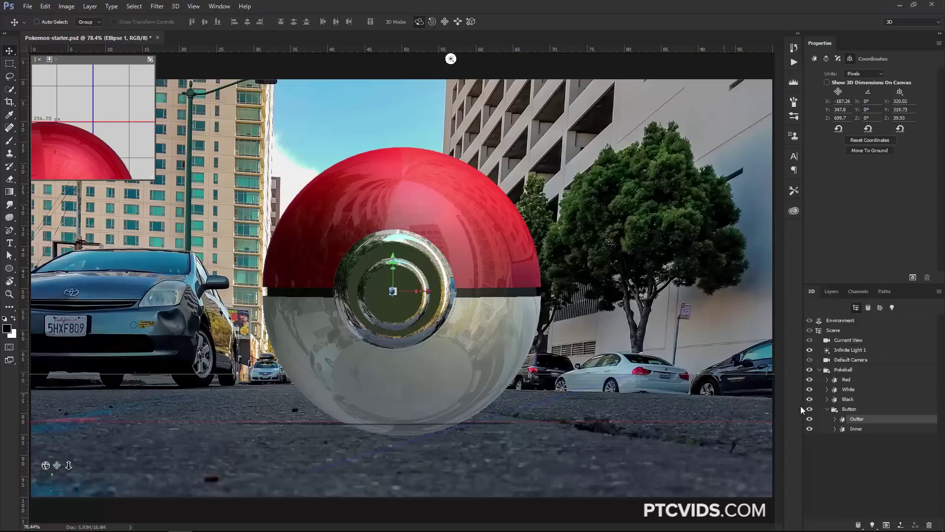
left_click(841, 370)
left_click(820, 370)
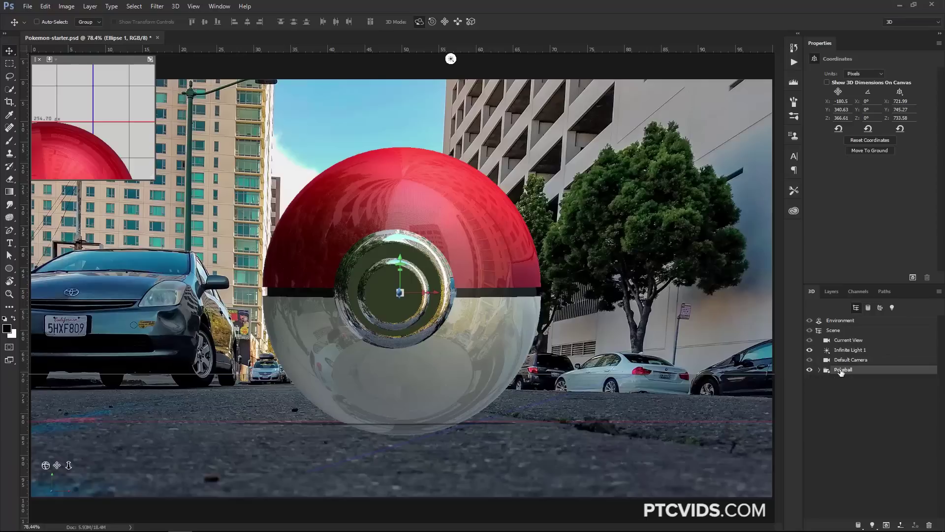
left_click_drag(443, 294, 363, 294)
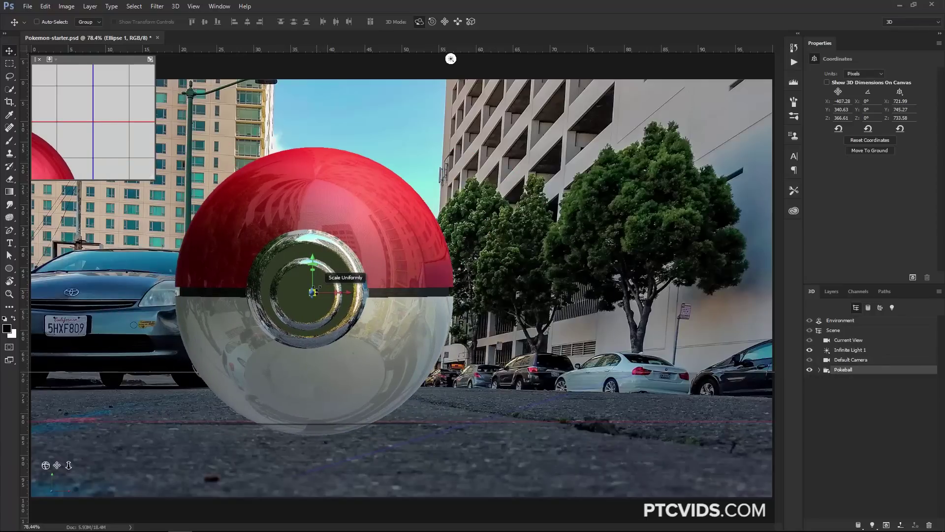
Move the Pokeball group to the ground plane and rotate it around its Y axis so the button turns slightly toward the trees
left_click(176, 6)
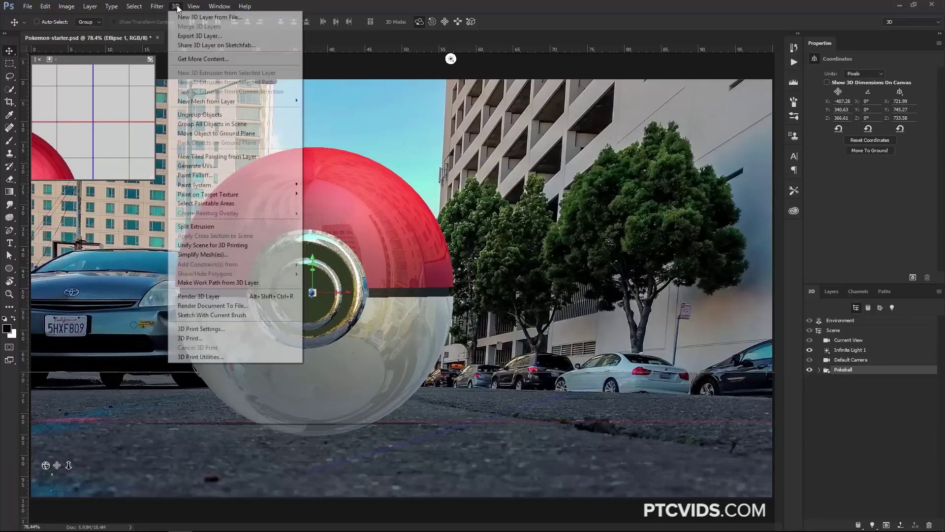
left_click(216, 133)
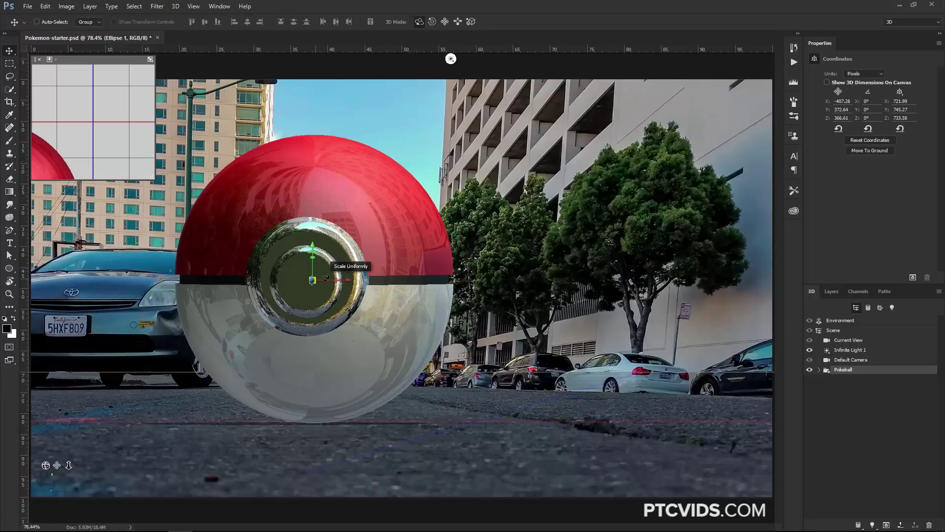
left_click_drag(350, 281, 192, 294)
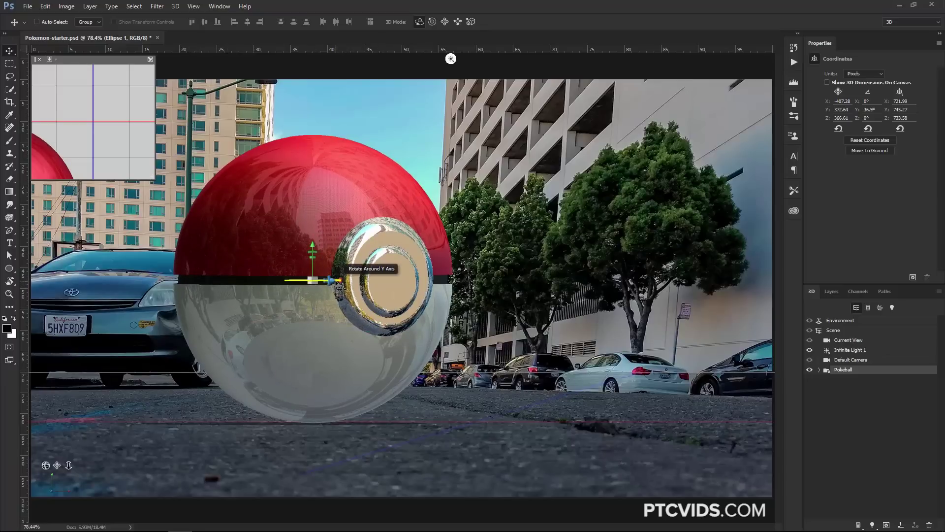
left_click_drag(298, 288, 434, 293)
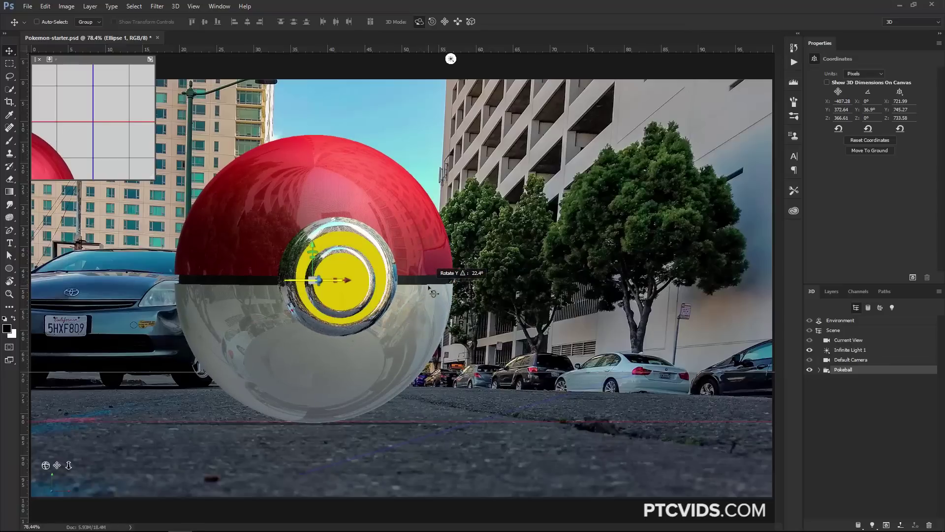
left_click(358, 263)
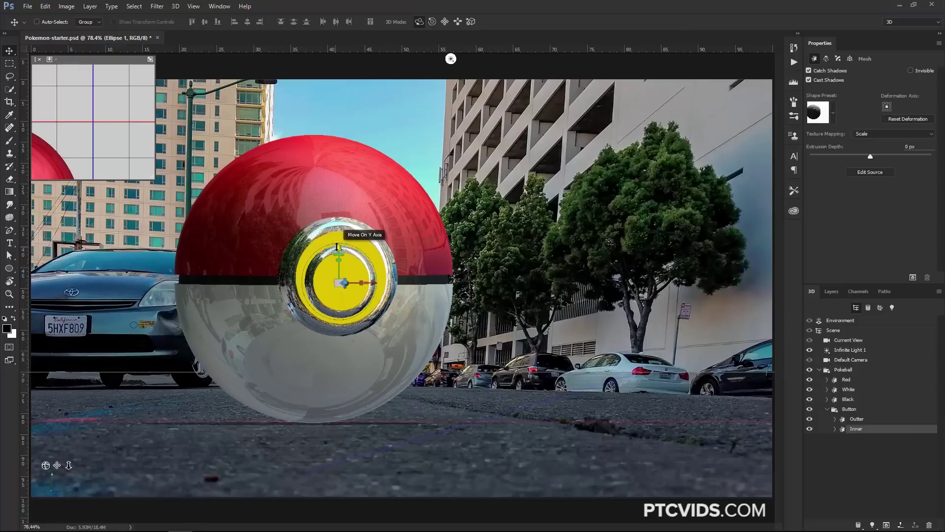
Nudge the Inner button disc along its Y axis, then rotate the Pokeball group to about 48.7° around Y
left_click_drag(338, 249, 339, 248)
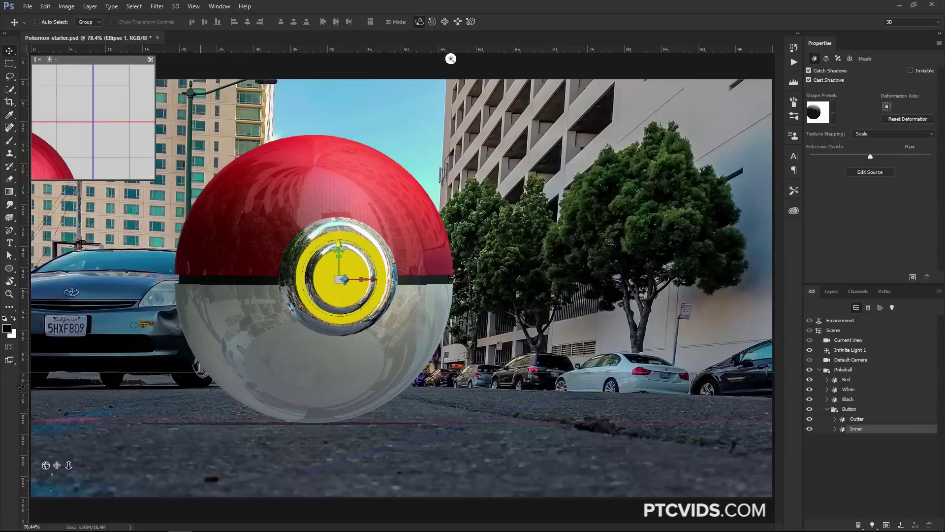
left_click(848, 370)
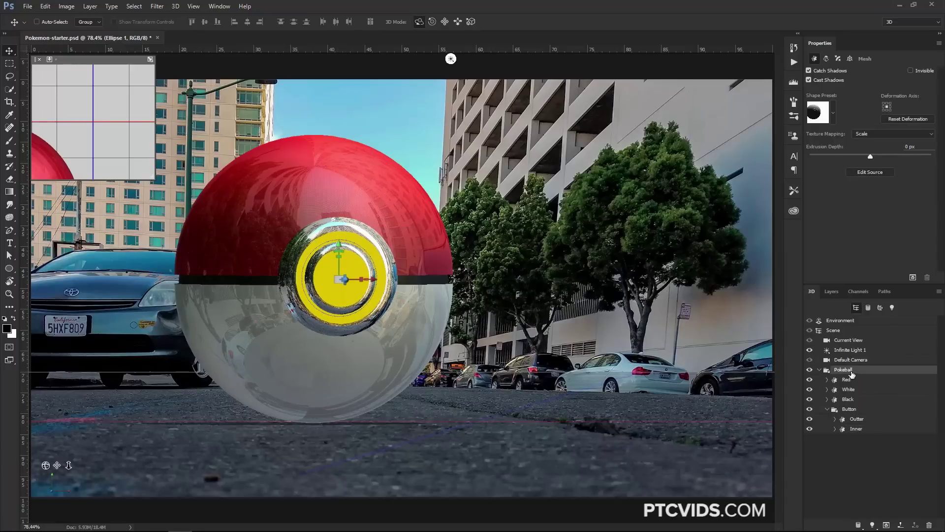
left_click_drag(299, 282, 204, 294)
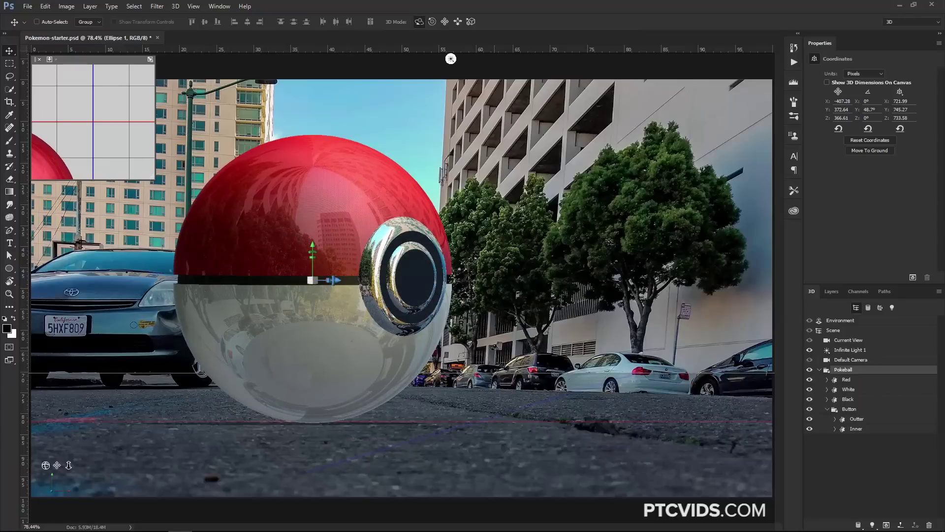
Scale the Pokeball group down uniformly to about 522 px in X and move it to the ground plane
left_click_drag(312, 280, 286, 335)
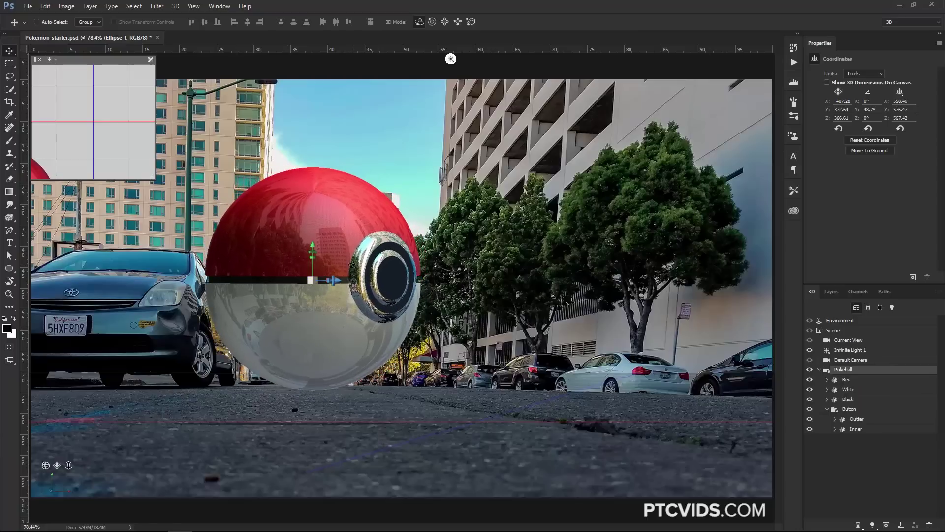
left_click(175, 6)
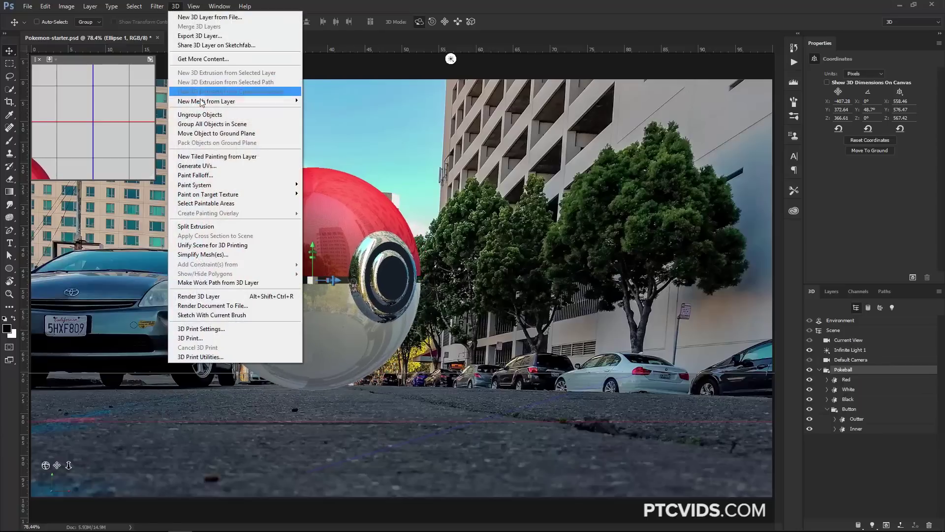
left_click(217, 133)
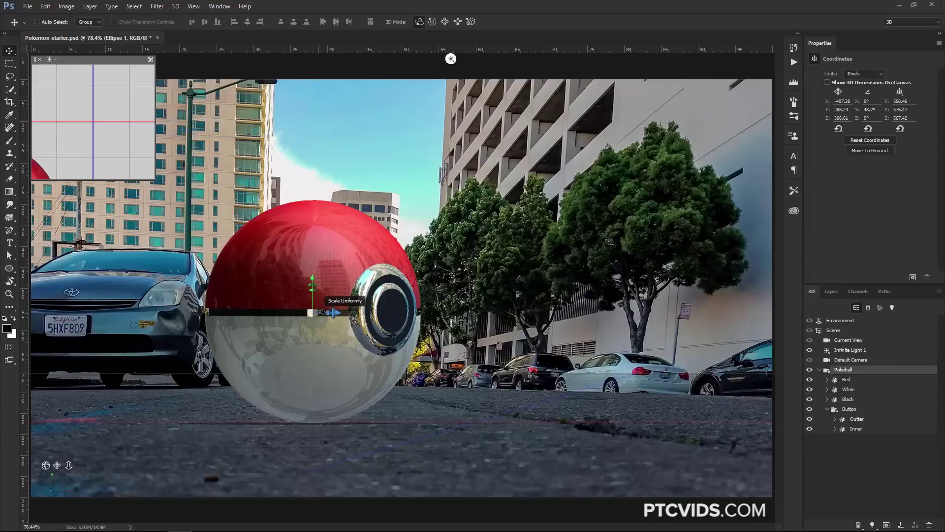
left_click_drag(312, 313, 298, 326)
left_click(176, 5)
left_click(205, 134)
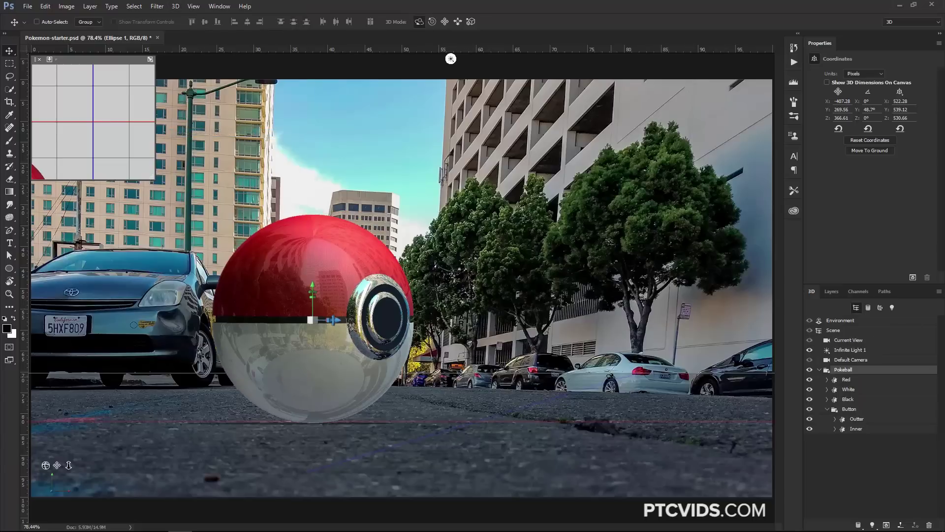
Rotate the environment's image-based light to about -65.6° X, -23.6° Y and 171° Z, and save the document
left_click(861, 323)
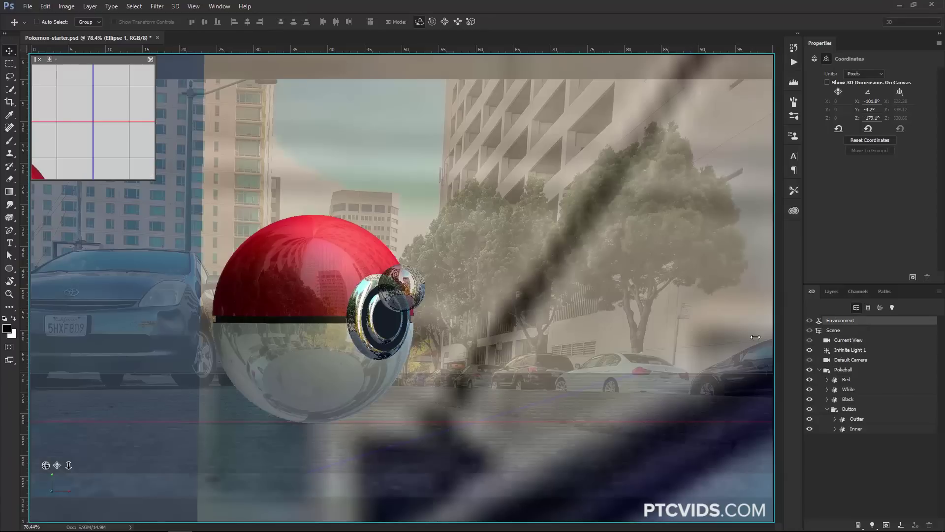
left_click_drag(399, 286, 375, 263)
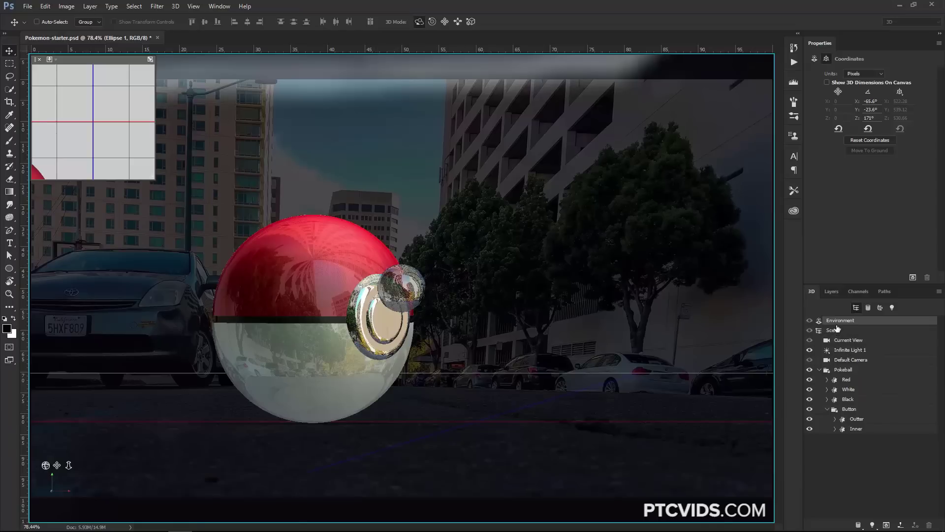
key("m")
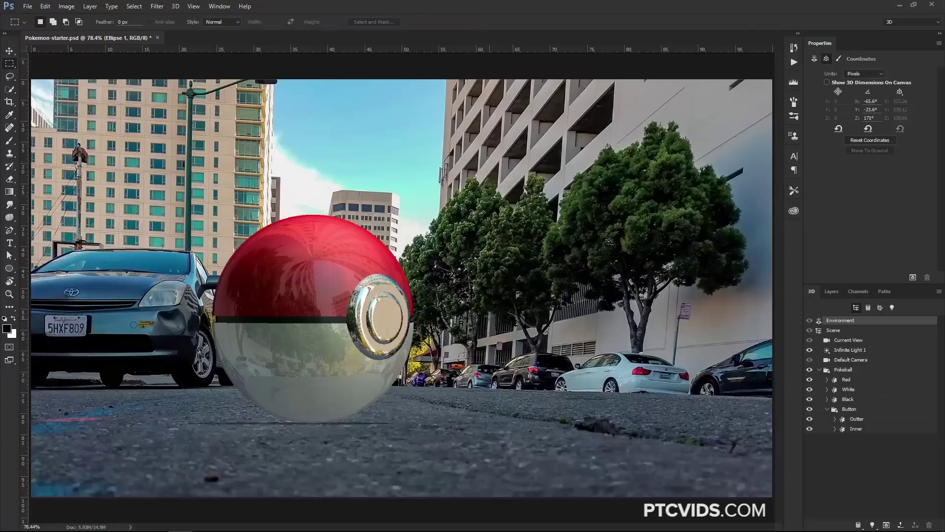
key("ctrl+s")
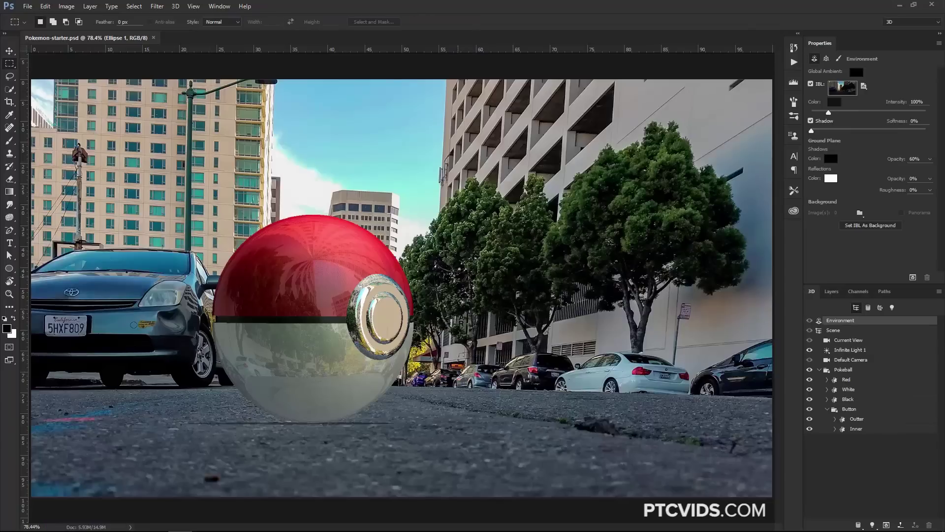
Test-render a rectangular area around the Poké Ball and its ground shadow, then clear the selection
left_click_drag(415, 200, 143, 426)
left_click_drag(310, 342, 312, 349)
left_click(912, 277)
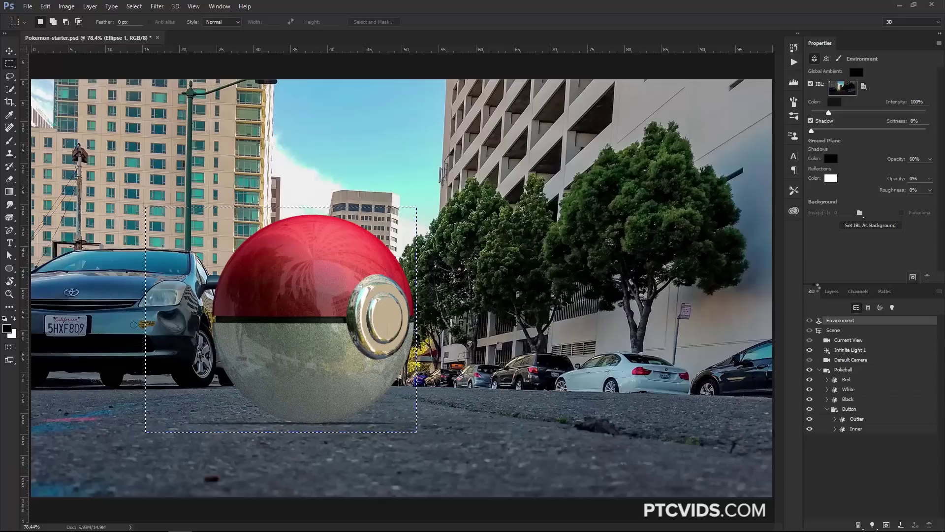
left_click(379, 377)
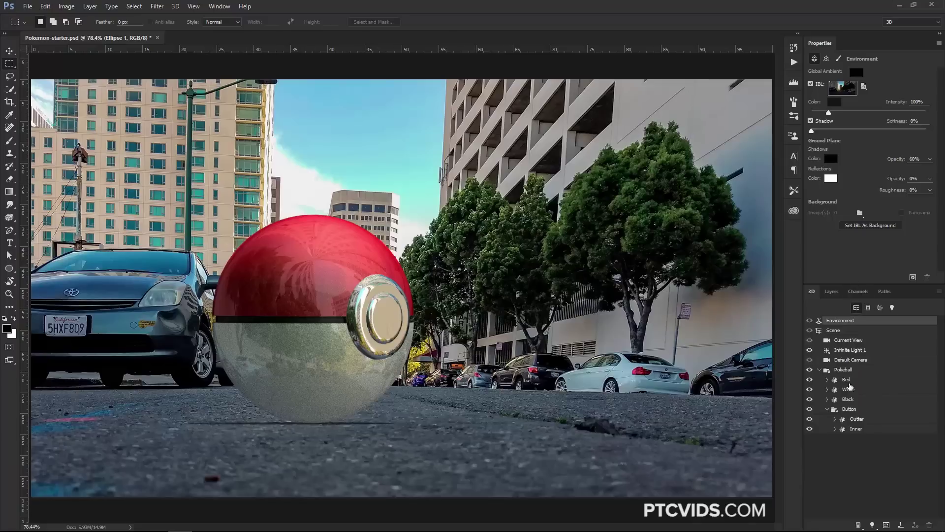
Rotate Infinite Light 1 slightly toward the parking building and soften its shadow
left_click(843, 350)
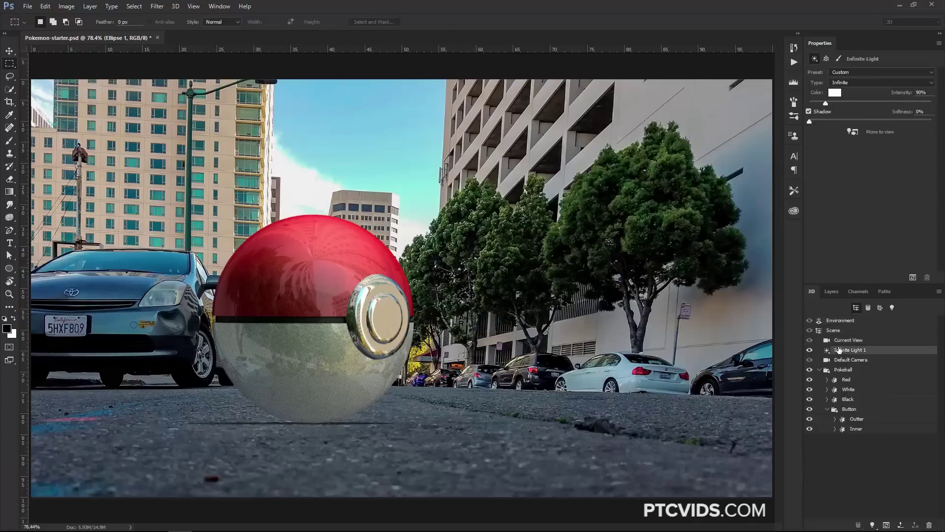
left_click(10, 51)
mouse_move(429, 172)
left_mouse_down()
mouse_move(446, 195)
mouse_move(441, 173)
left_mouse_up()
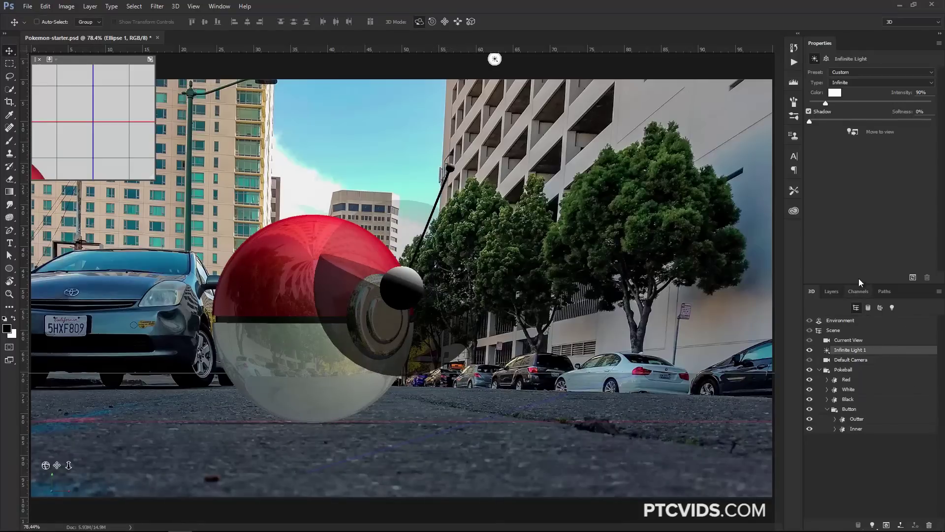
left_click(845, 121)
Select and collapse the Pokeball group in the 3D scene, and save the document
left_click(843, 370)
left_click(820, 370)
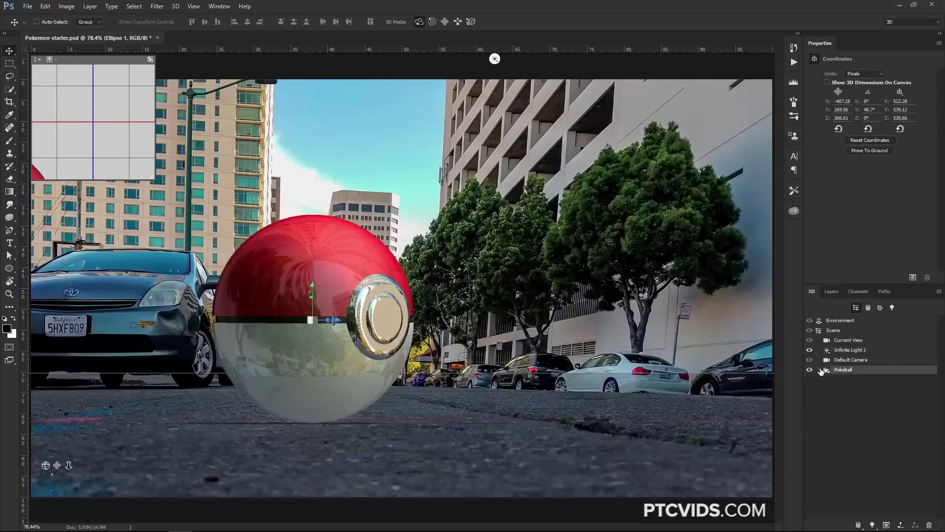
key("ctrl+s")
Render a rectangular area covering the Poké Ball and the ground beside it, then deselect
key("m")
left_click_drag(417, 195, 66, 438)
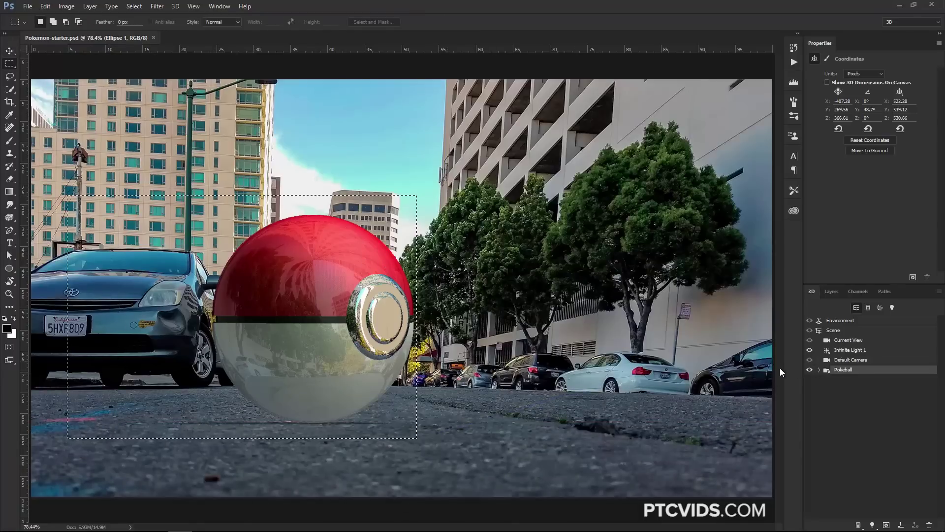
left_click(913, 277)
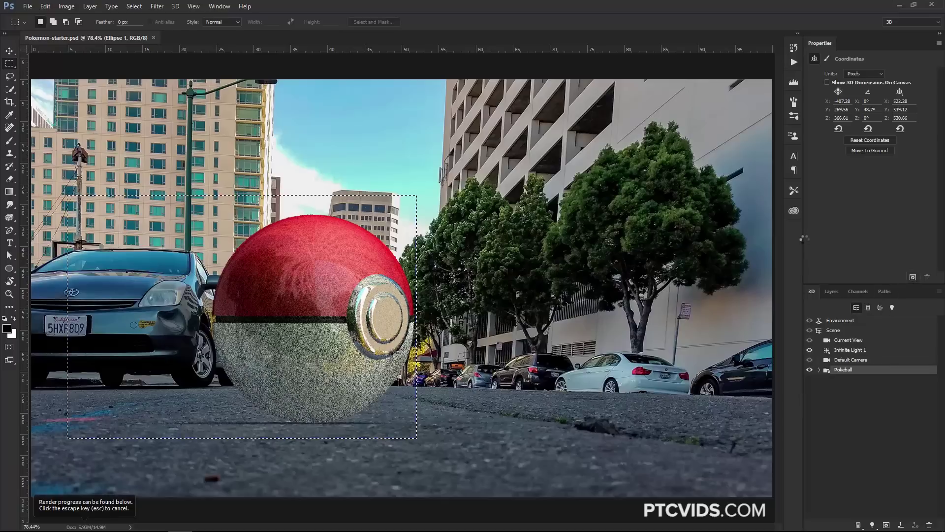
key("Escape")
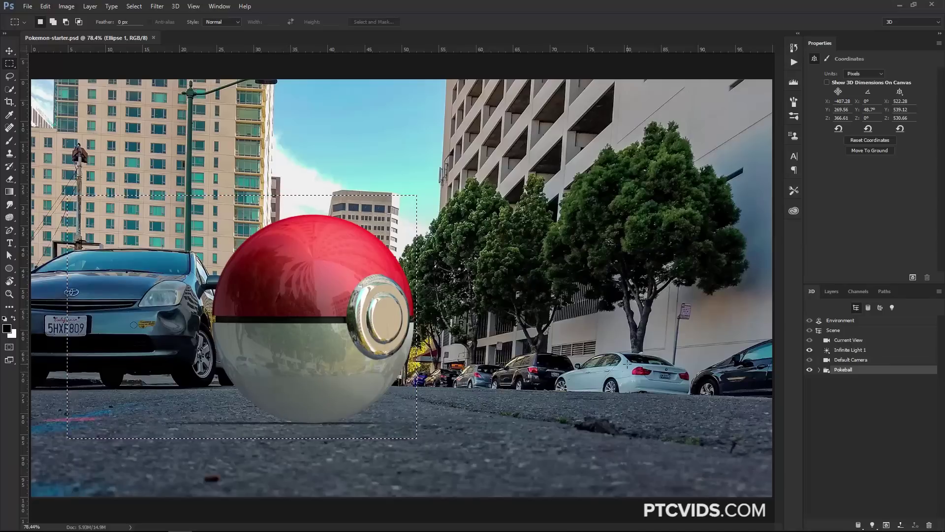
key("ctrl+d")
Duplicate the Ellipse 1 3D layer, rasterize the copy and hide the original
left_click(832, 292)
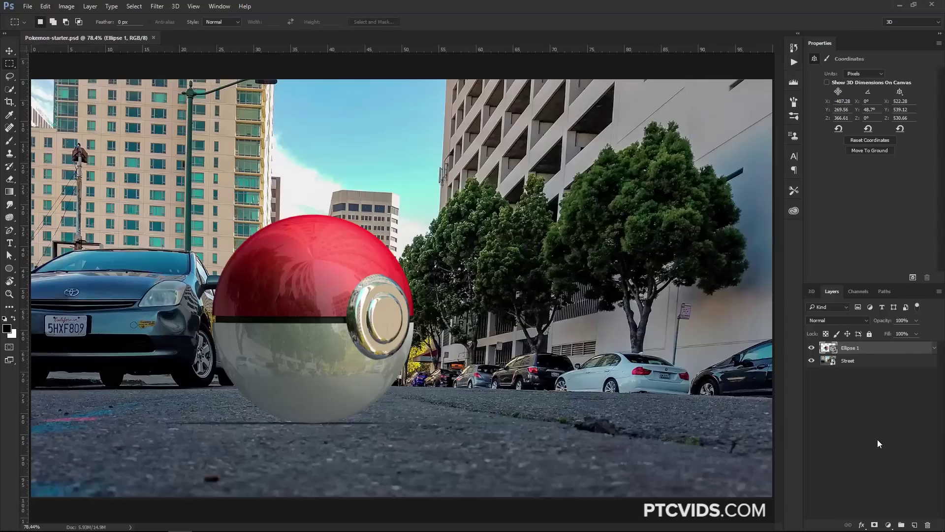
key("ctrl+j")
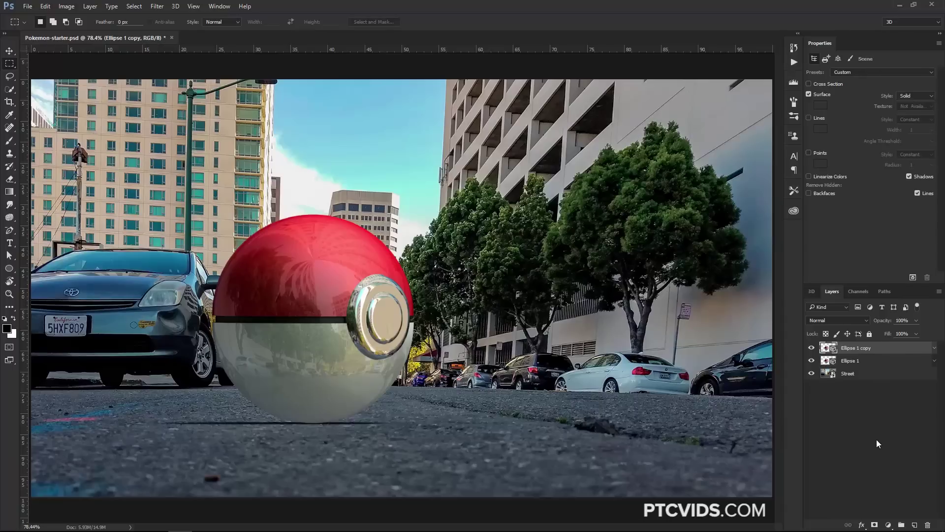
right_click(892, 350)
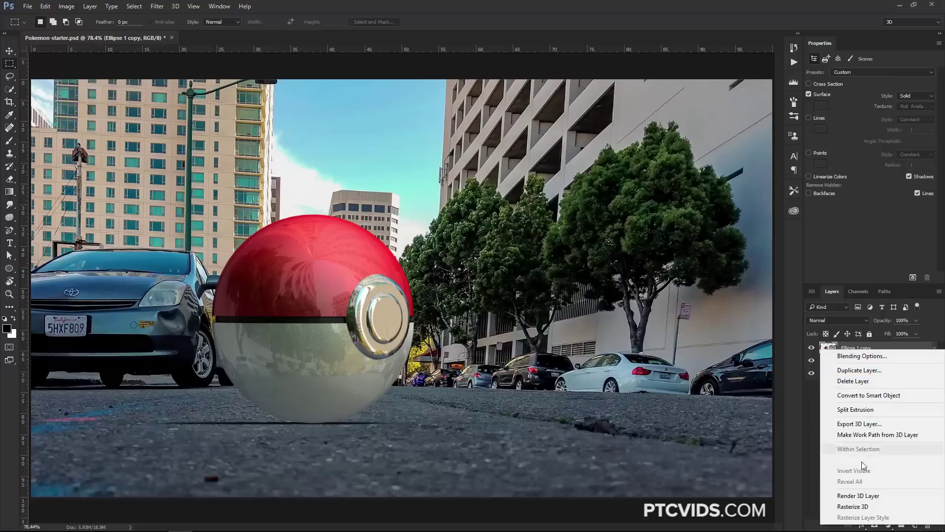
left_click(859, 509)
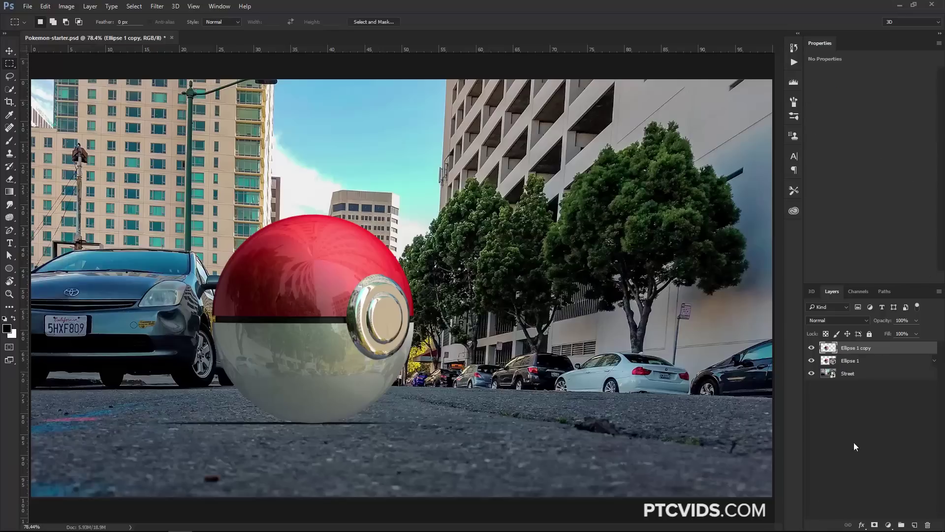
left_click(811, 361)
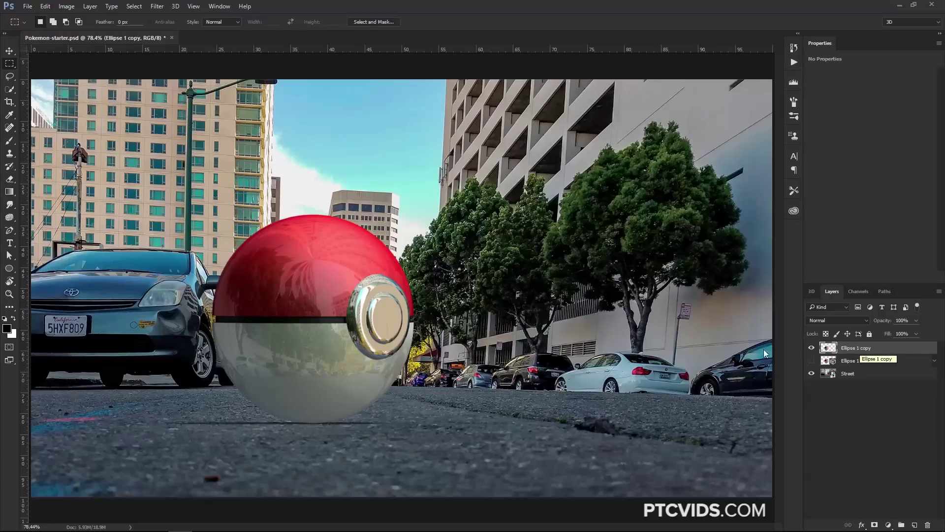
Add a Hue/Saturation adjustment layer above all layers with Saturation at -100 to desaturate the whole image
left_click(888, 525)
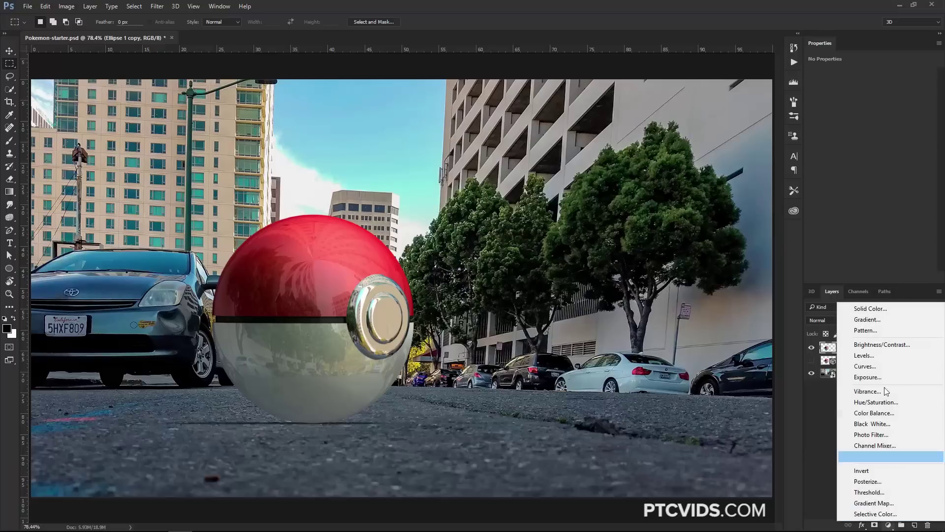
left_click(876, 402)
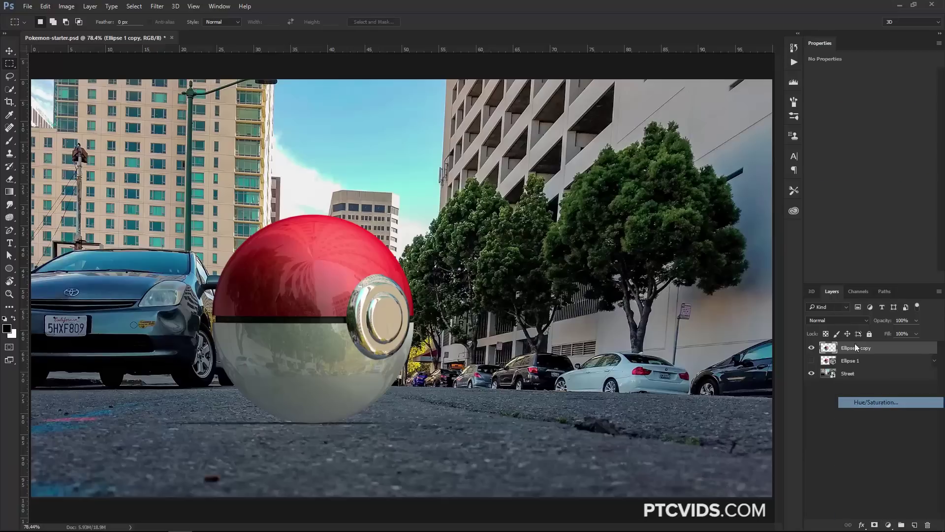
left_click_drag(870, 127, 806, 128)
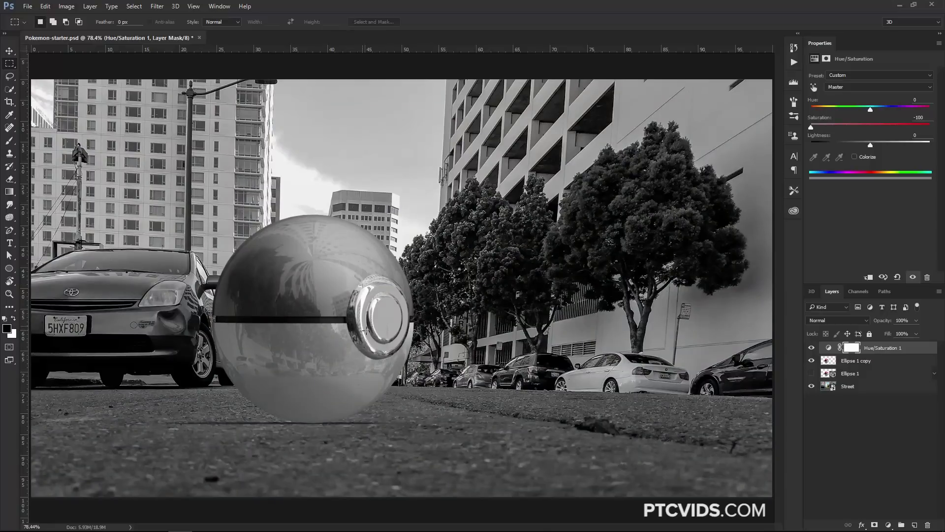
Rename the rasterized copy FinalPokeball and the hidden 3D layer Pokeball3d
left_click(864, 366)
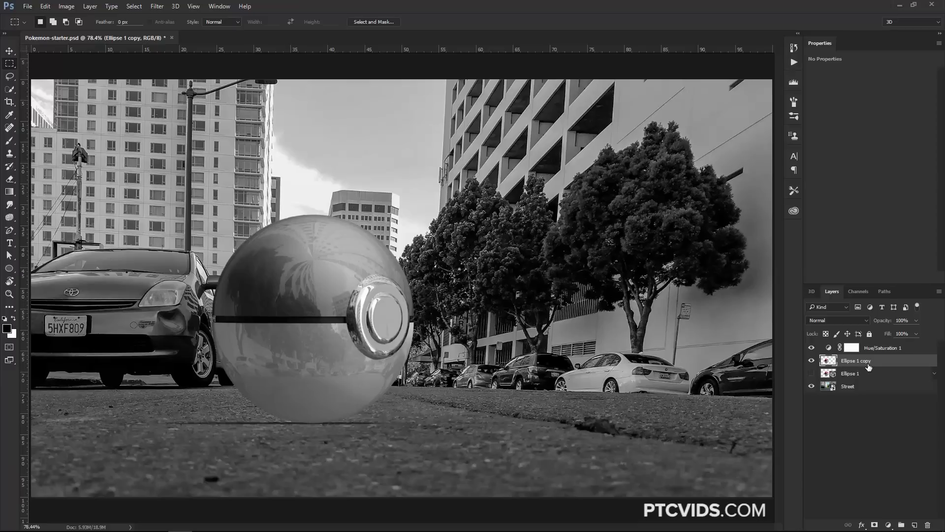
double_click(857, 362)
type("FinalPokeball")
double_click(851, 374)
type("Pk")
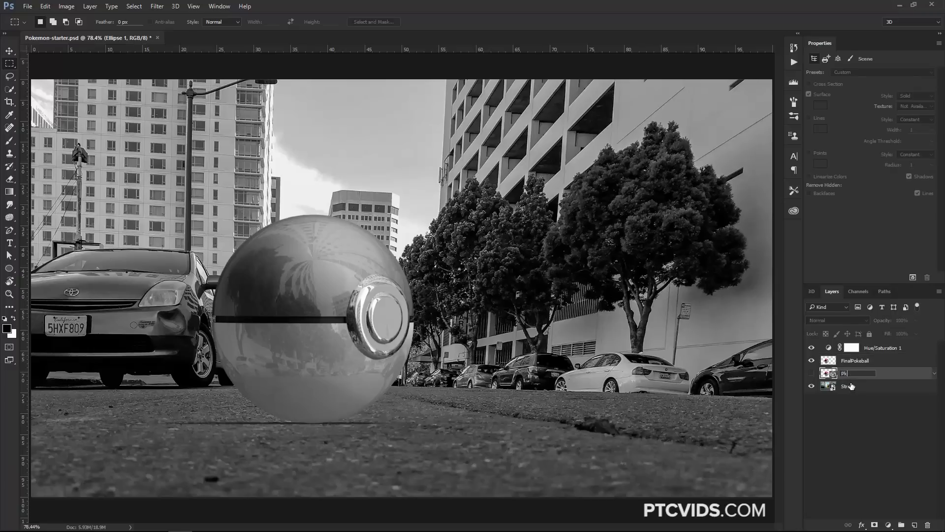
type("ekeball3d")
left_click(843, 434)
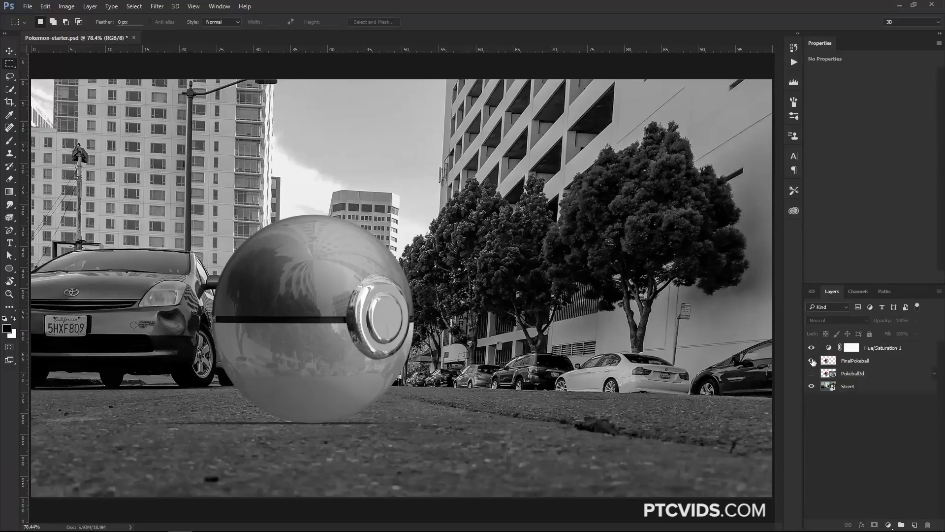
Add a Levels adjustment layer clipped to FinalPokeball and set its midtone value to 0.79
left_click(829, 364)
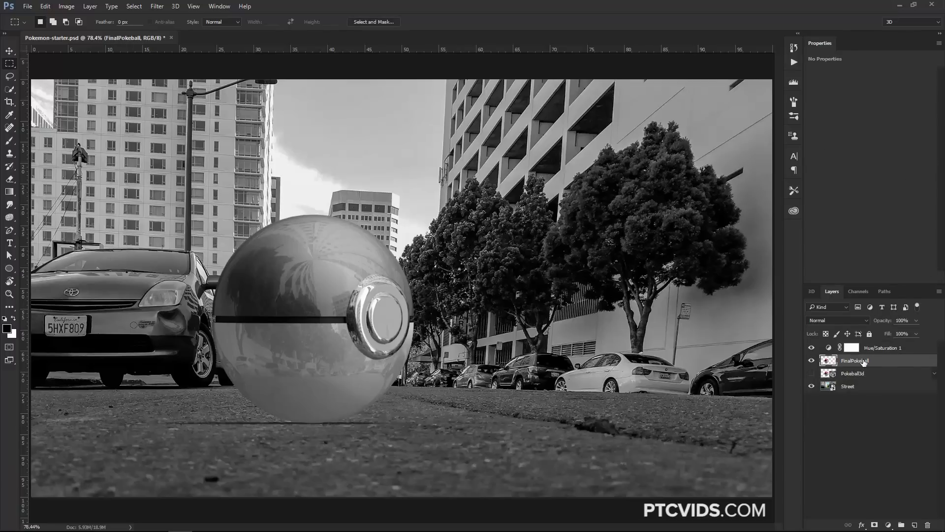
left_click(888, 525)
left_click(864, 357)
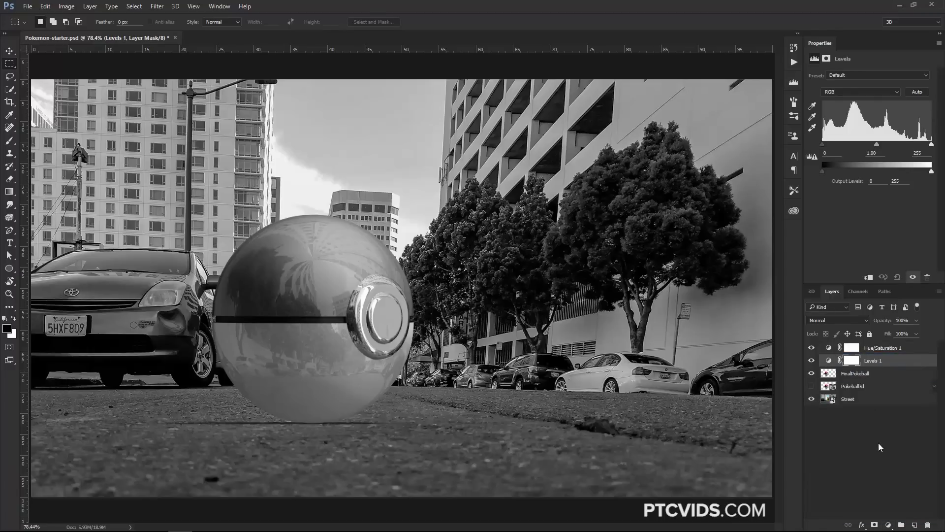
key("ctrl+alt+g")
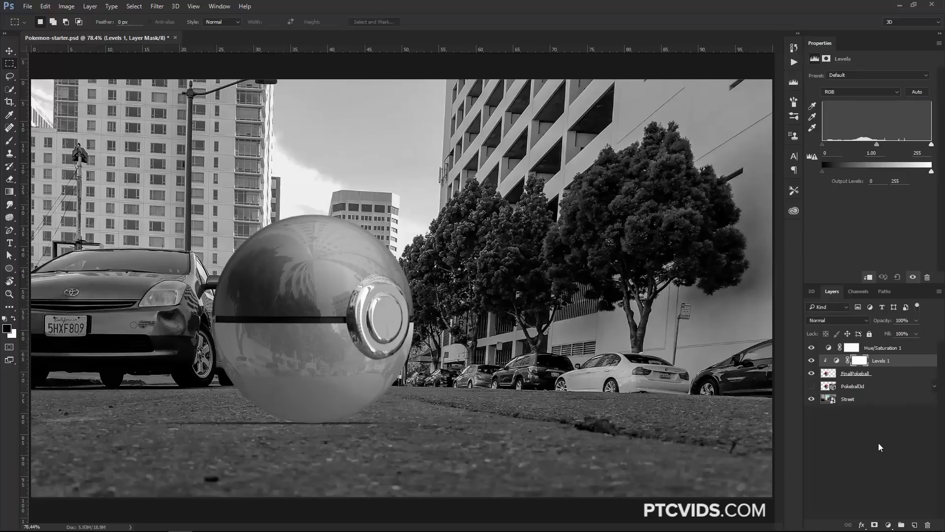
left_click(867, 278)
left_click(866, 279)
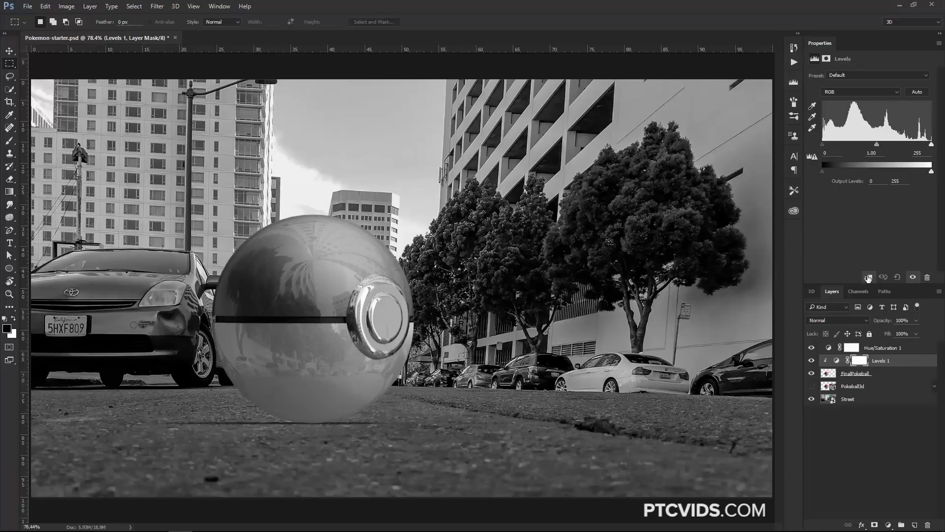
left_click_drag(878, 143, 885, 141)
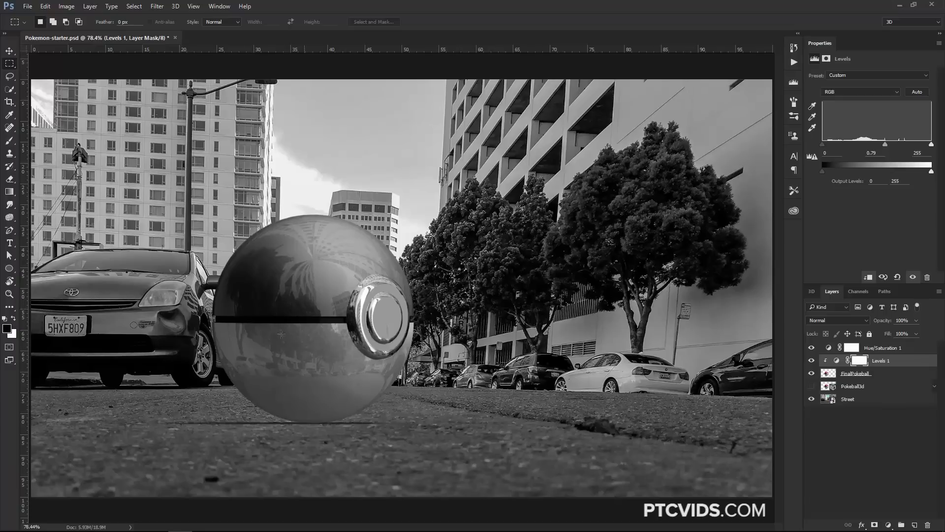
Set the Levels 1 input levels to 7, 0.70 and 240, and compare the ball with and without the adjustment
left_click(812, 360)
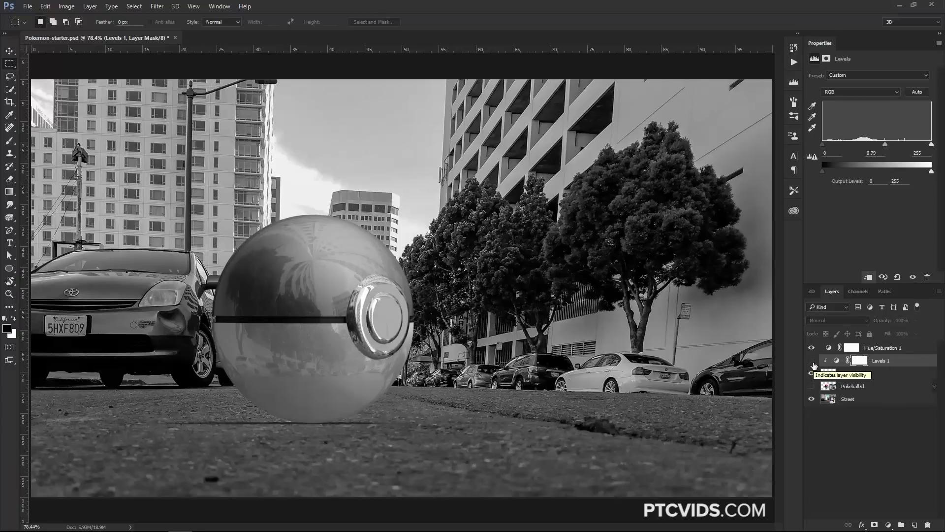
left_click(814, 363)
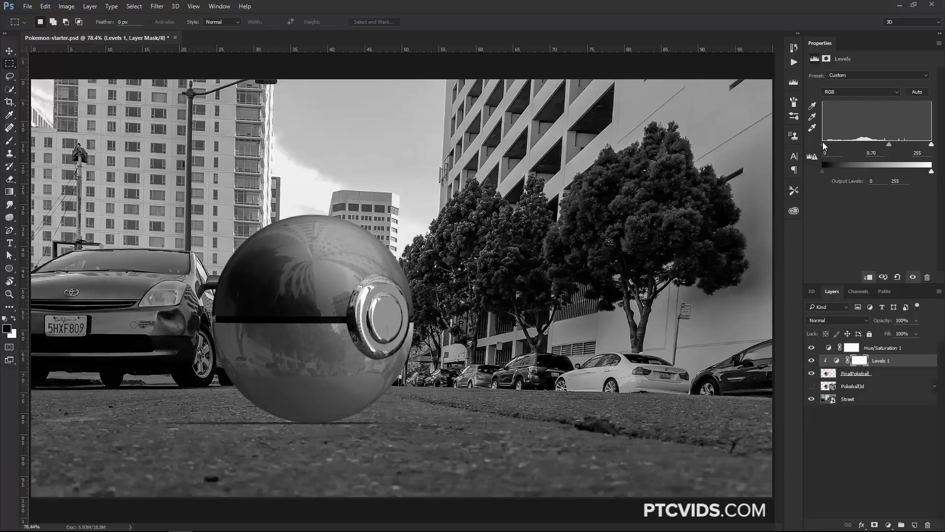
left_click_drag(825, 143, 825, 143)
left_click_drag(931, 145, 925, 145)
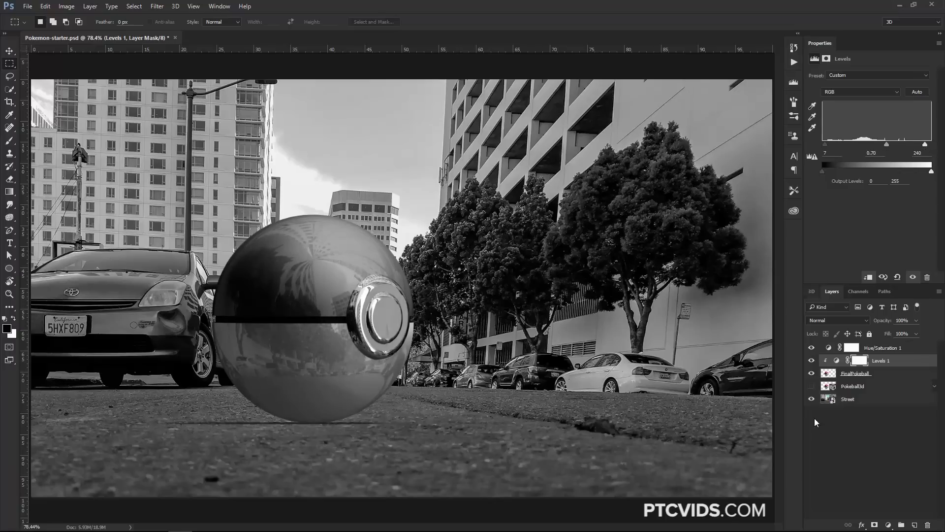
left_click(811, 361)
left_click(811, 361)
Hide the Hue/Saturation 1 layer to restore the colours and compare the ball with and without Levels 1
left_click(811, 348)
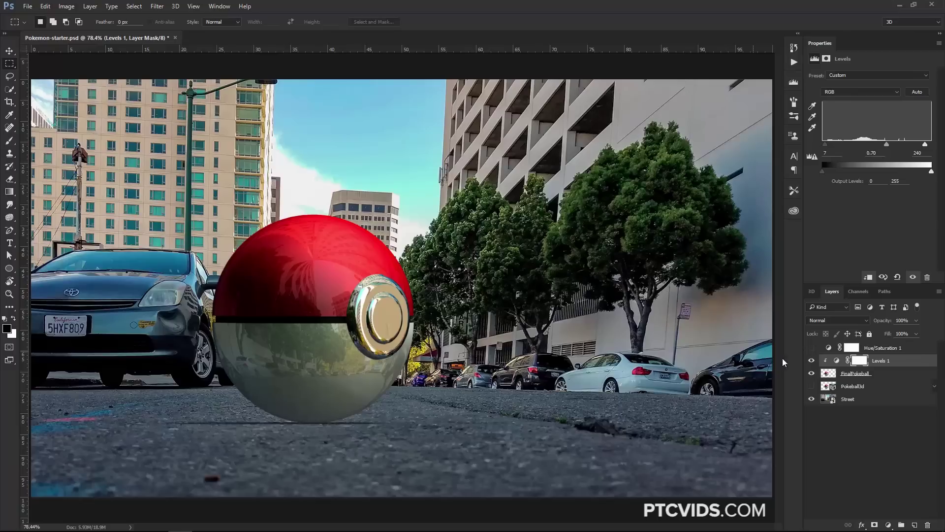
left_click(812, 360)
left_click(811, 360)
Set the Levels 1 layer's blend mode to Luminosity, compare its effect and slightly reduce its opacity
left_click(826, 320)
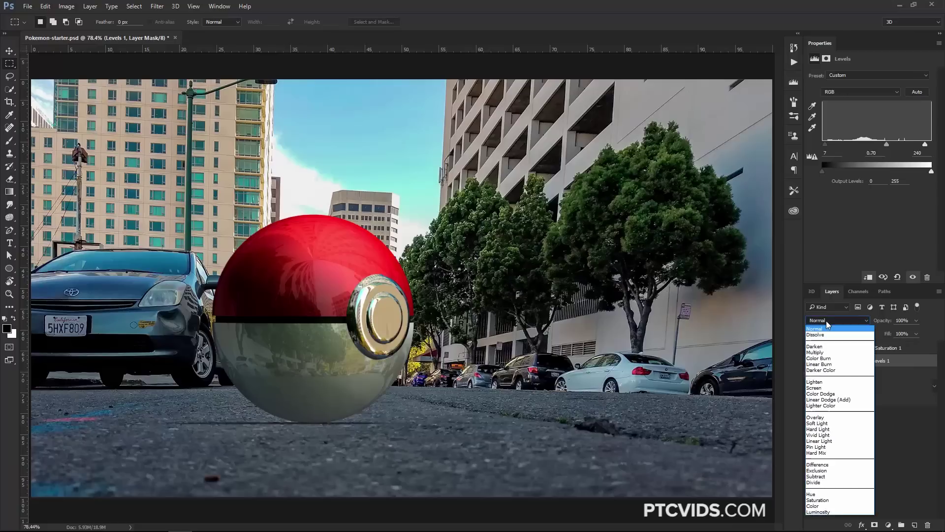
left_click(835, 510)
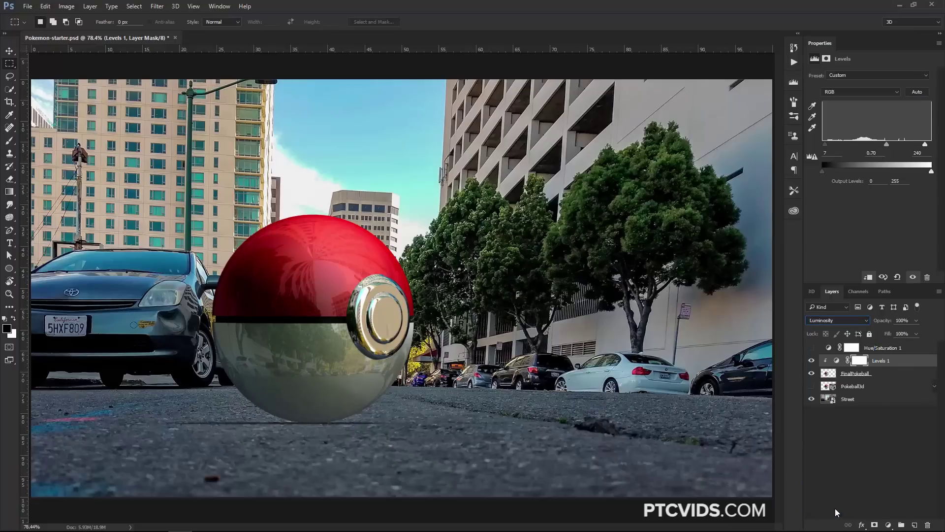
left_click(812, 360)
left_click(811, 361)
mouse_move(884, 323)
left_mouse_down()
mouse_move(864, 324)
mouse_move(876, 324)
left_mouse_up()
Add a Hue/Saturation adjustment layer above Levels 1, clip it to the ball and set Saturation to -17
left_click(888, 526)
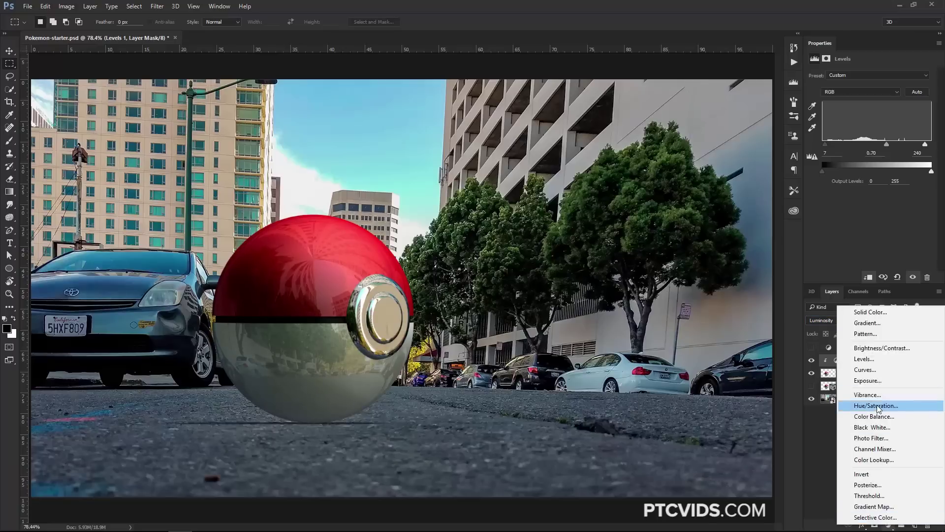
left_click(859, 401)
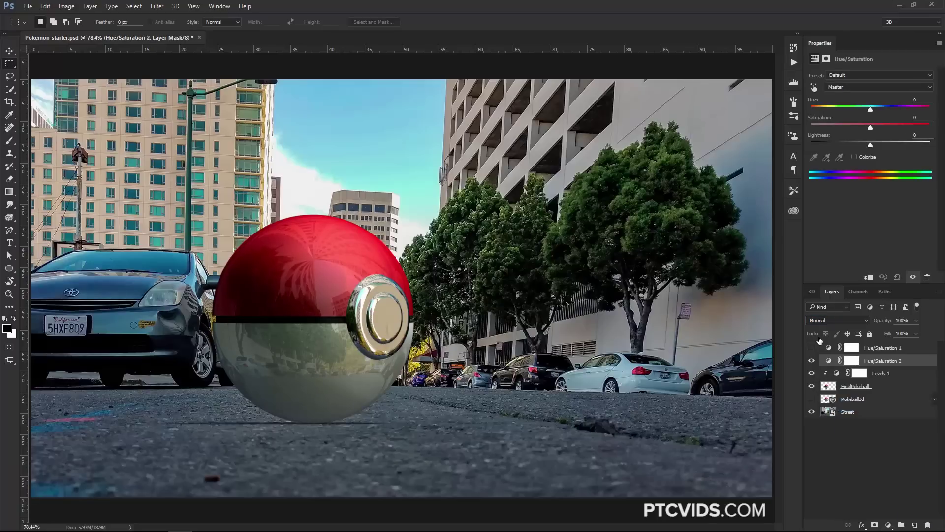
left_click(855, 363, "alt")
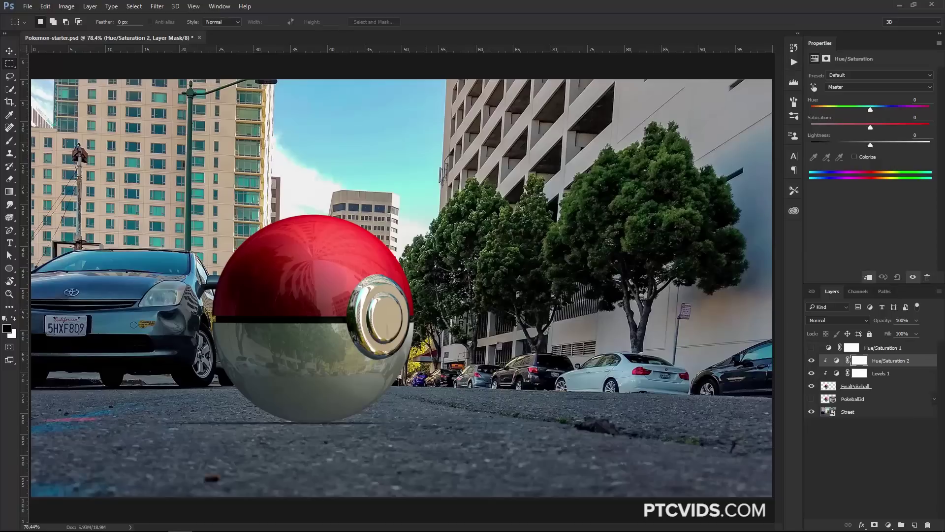
left_click_drag(870, 128, 865, 129)
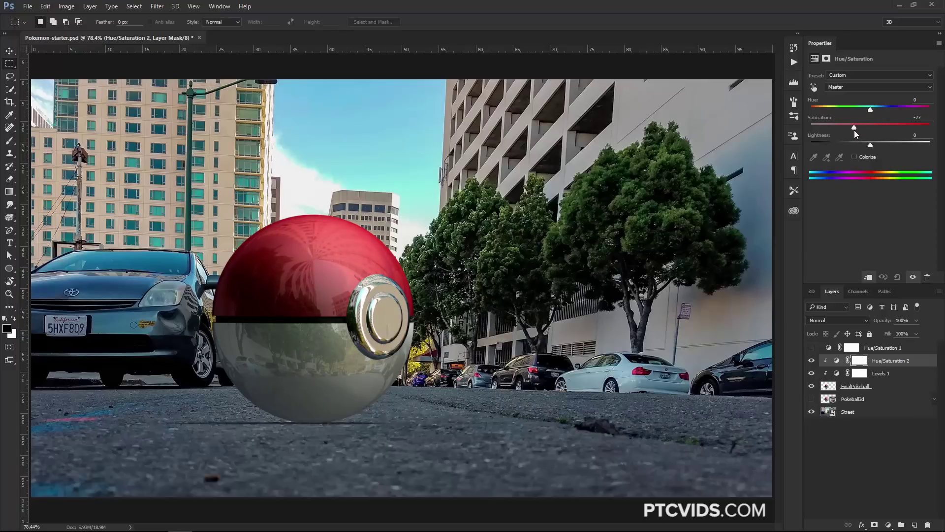
left_click_drag(858, 130, 856, 130)
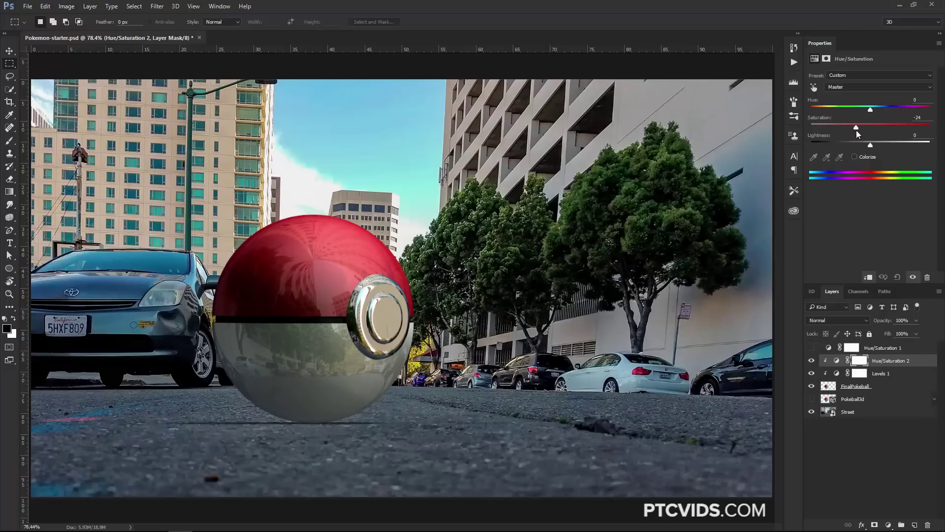
Add a Color Lookup adjustment layer above Hue/Saturation 2 using the FallColors.look 3D LUT
left_click(888, 525)
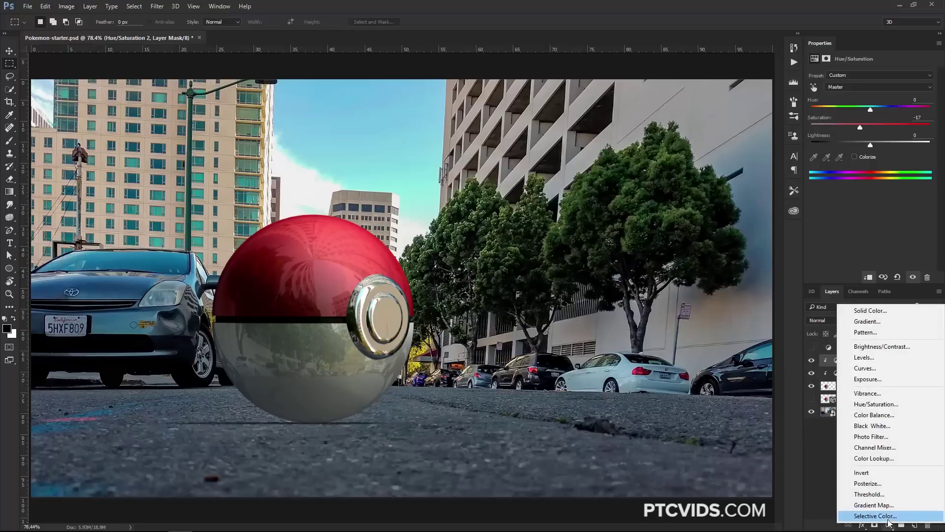
left_click(883, 459)
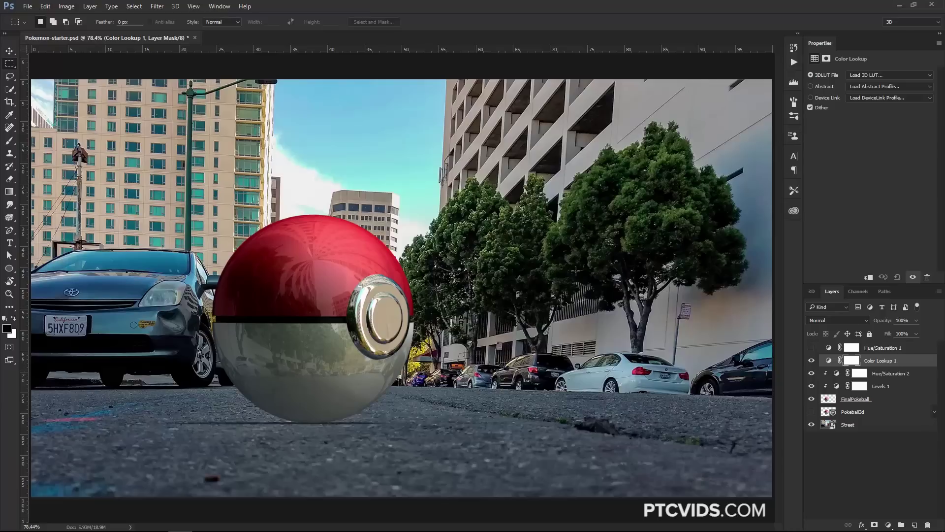
left_click(857, 77)
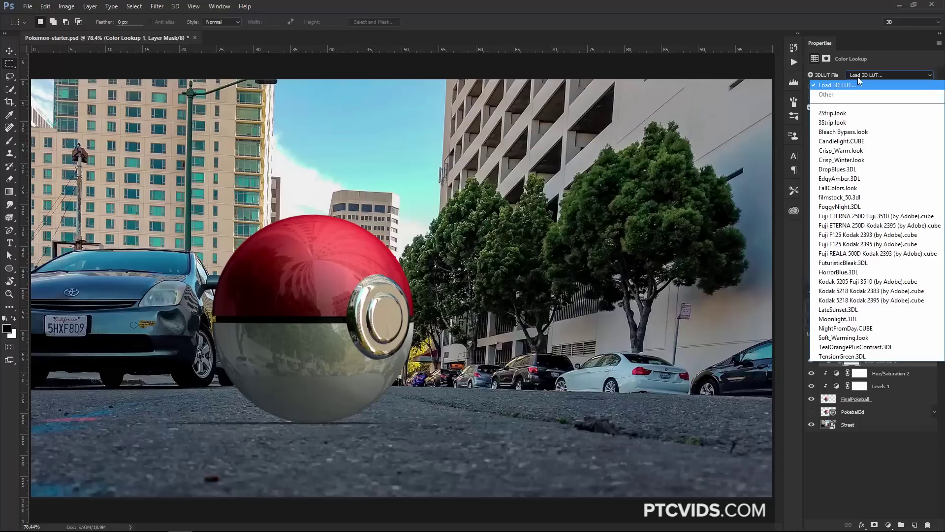
left_click(853, 192)
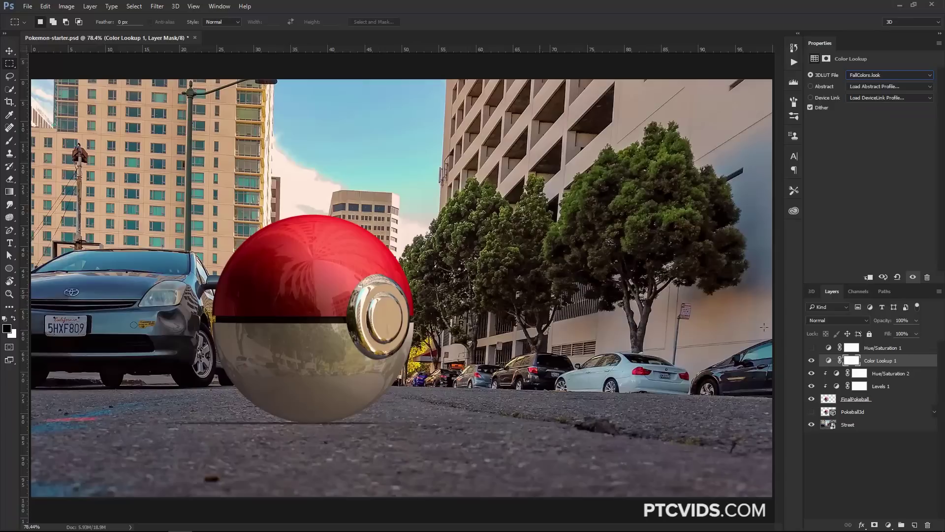
Reduce the Color Lookup 1 layer's opacity for a subtler tint and compare the image with and without it
left_click_drag(885, 320, 789, 330)
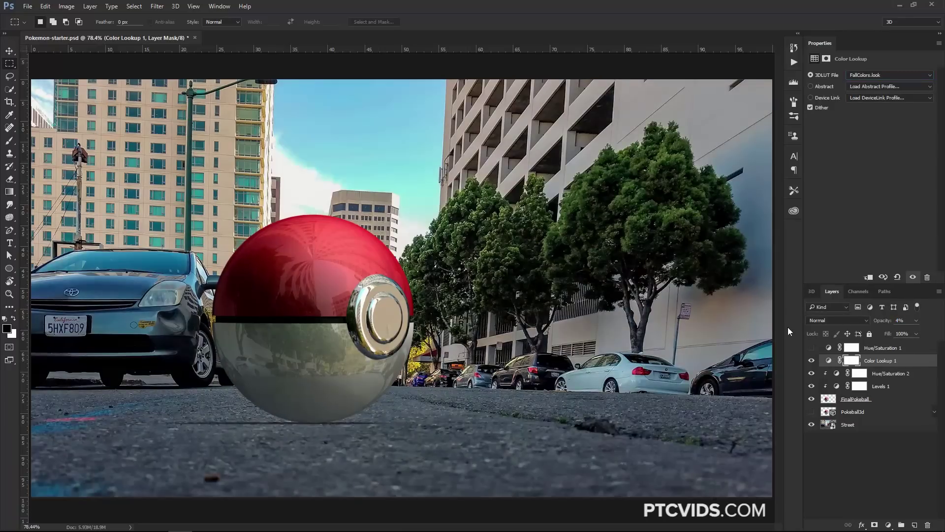
left_click_drag(879, 322, 884, 323)
left_click(811, 361)
left_click(811, 361)
left_click(811, 361)
left_click(811, 360)
left_click(811, 362)
left_click(811, 362)
Stamp all visible layers into a new layer above Color Lookup 1 and toggle its visibility to compare
key("ctrl+shift+alt+e")
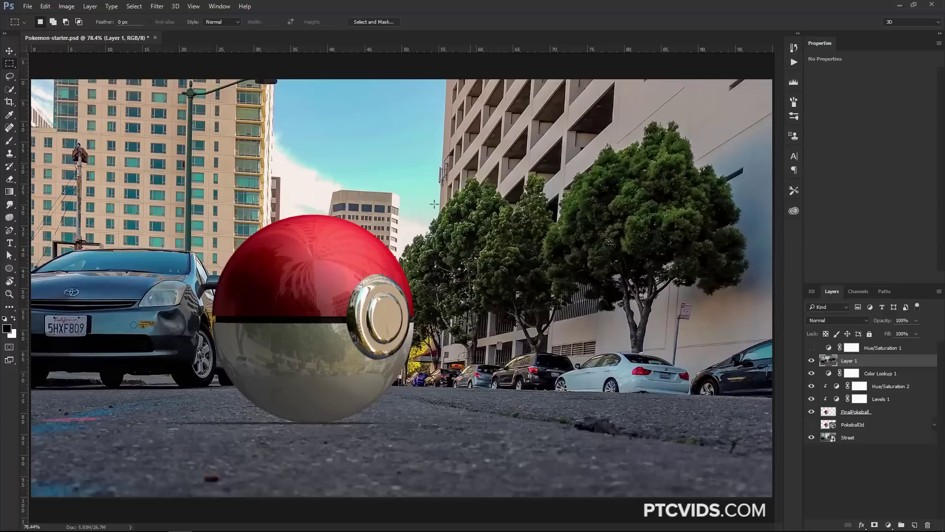
left_click(811, 360)
left_click(811, 361)
left_click(811, 360)
left_click(811, 361)
left_click(812, 360)
left_click(811, 361)
Rename the merged Layer 1 as Noise
double_click(845, 362)
type("nois")
key("BackSpace")
key("BackSpace")
key("BackSpace")
key("BackSpace")
type("Noise")
key("Return")
Apply the Lens Blur filter to the Noise layer with the radius at its minimum, noise amount 4 and Uniform distribution
left_click(157, 7)
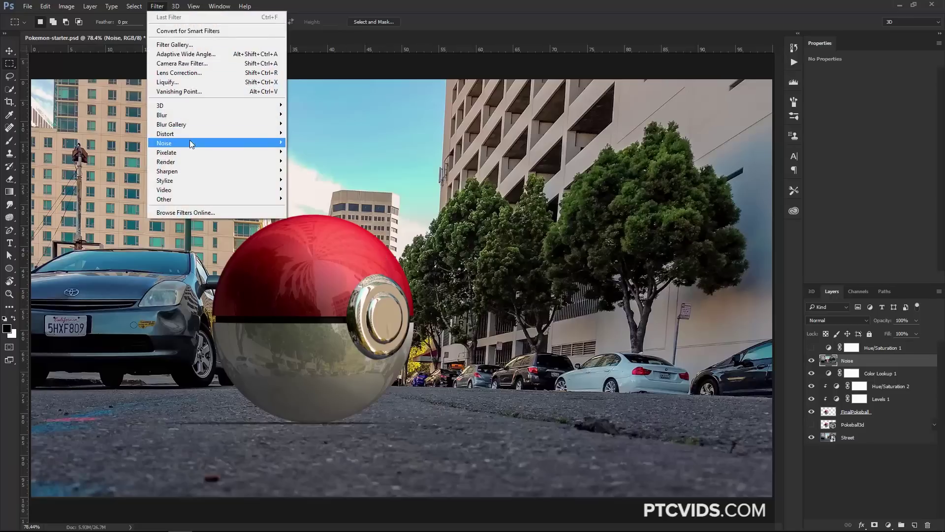
mouse_move(183, 120)
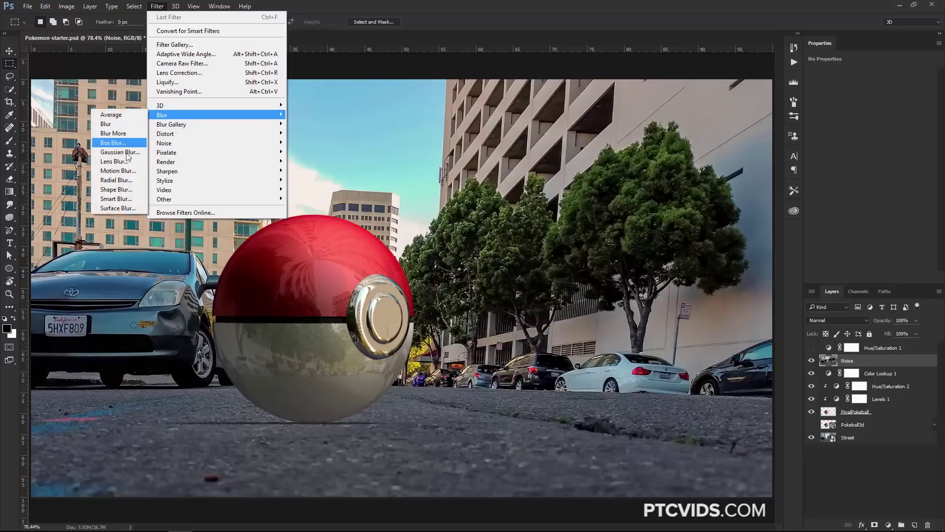
left_click(119, 161)
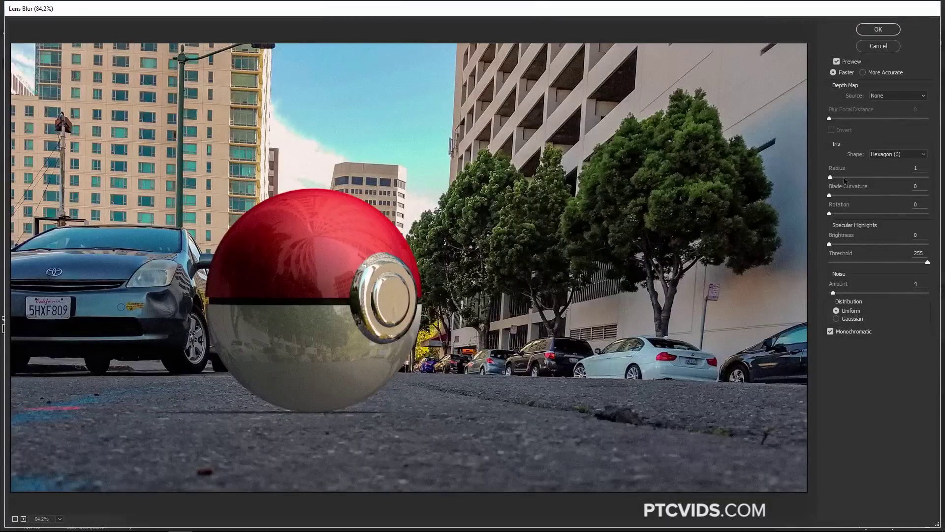
left_click_drag(846, 178, 816, 182)
left_click(835, 319)
left_click(837, 311)
left_click(831, 332)
left_click(878, 29)
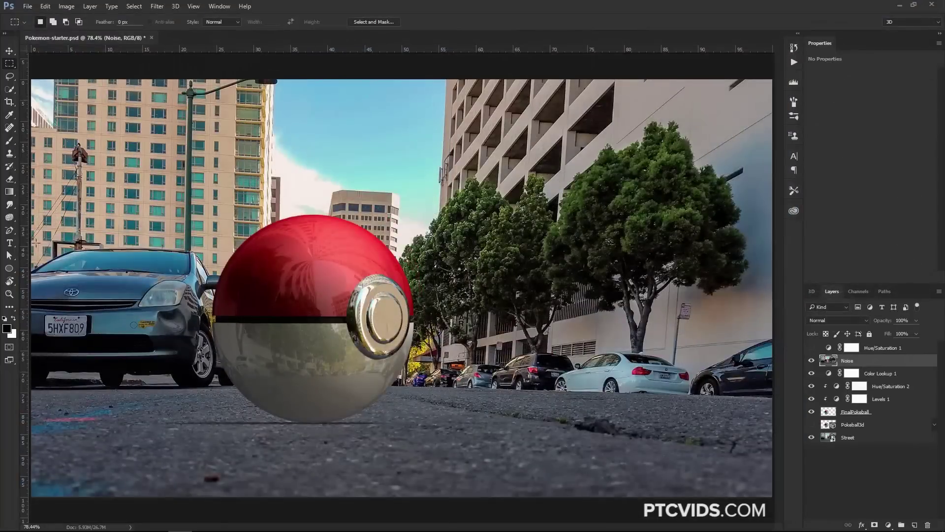
Inspect the noise on the ball's upper edge at close range and set the Noise layer's opacity to 76%
key("z")
left_click(327, 214)
left_click_drag(328, 214, 328, 213)
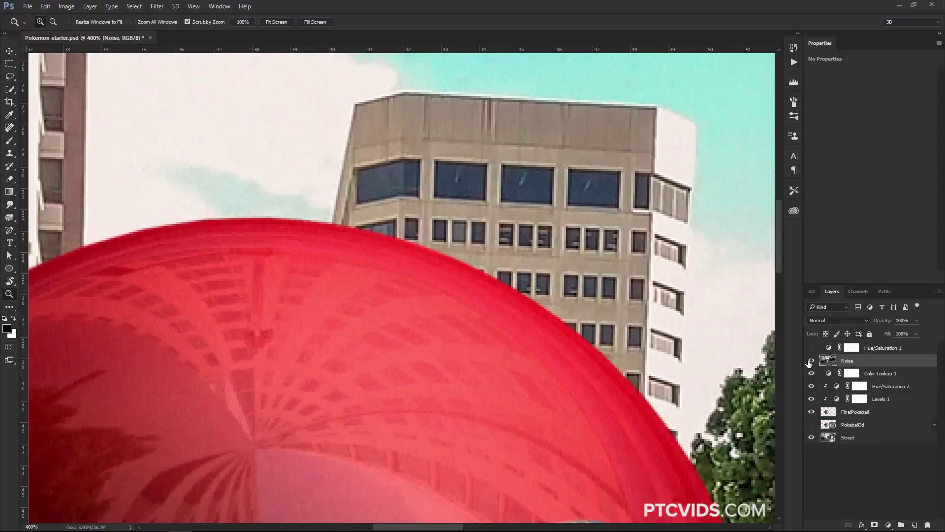
mouse_move(884, 323)
left_mouse_down()
mouse_move(866, 325)
mouse_move(898, 323)
left_mouse_up()
right_click(566, 279)
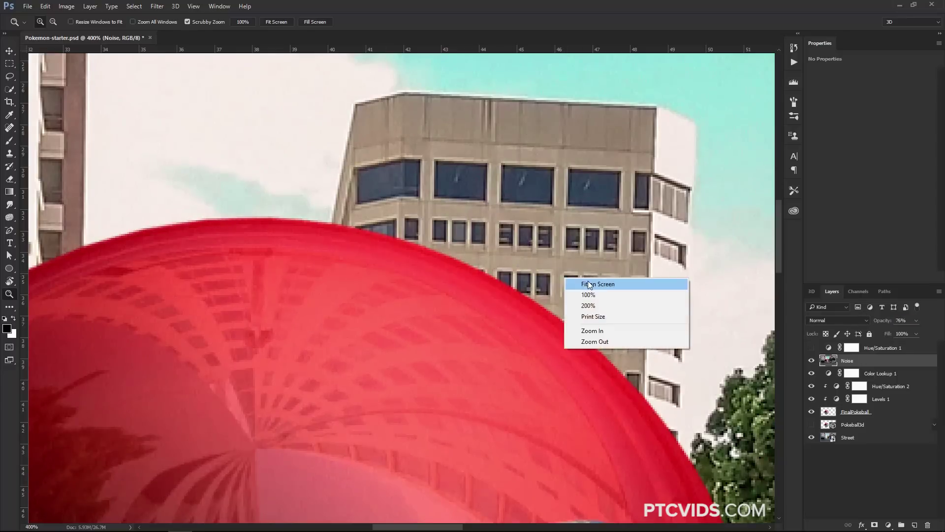
left_click(589, 284)
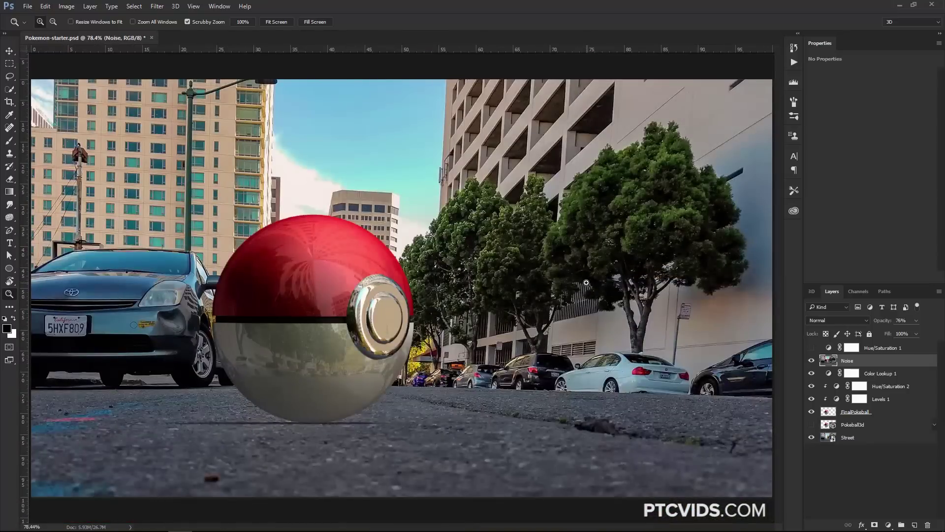